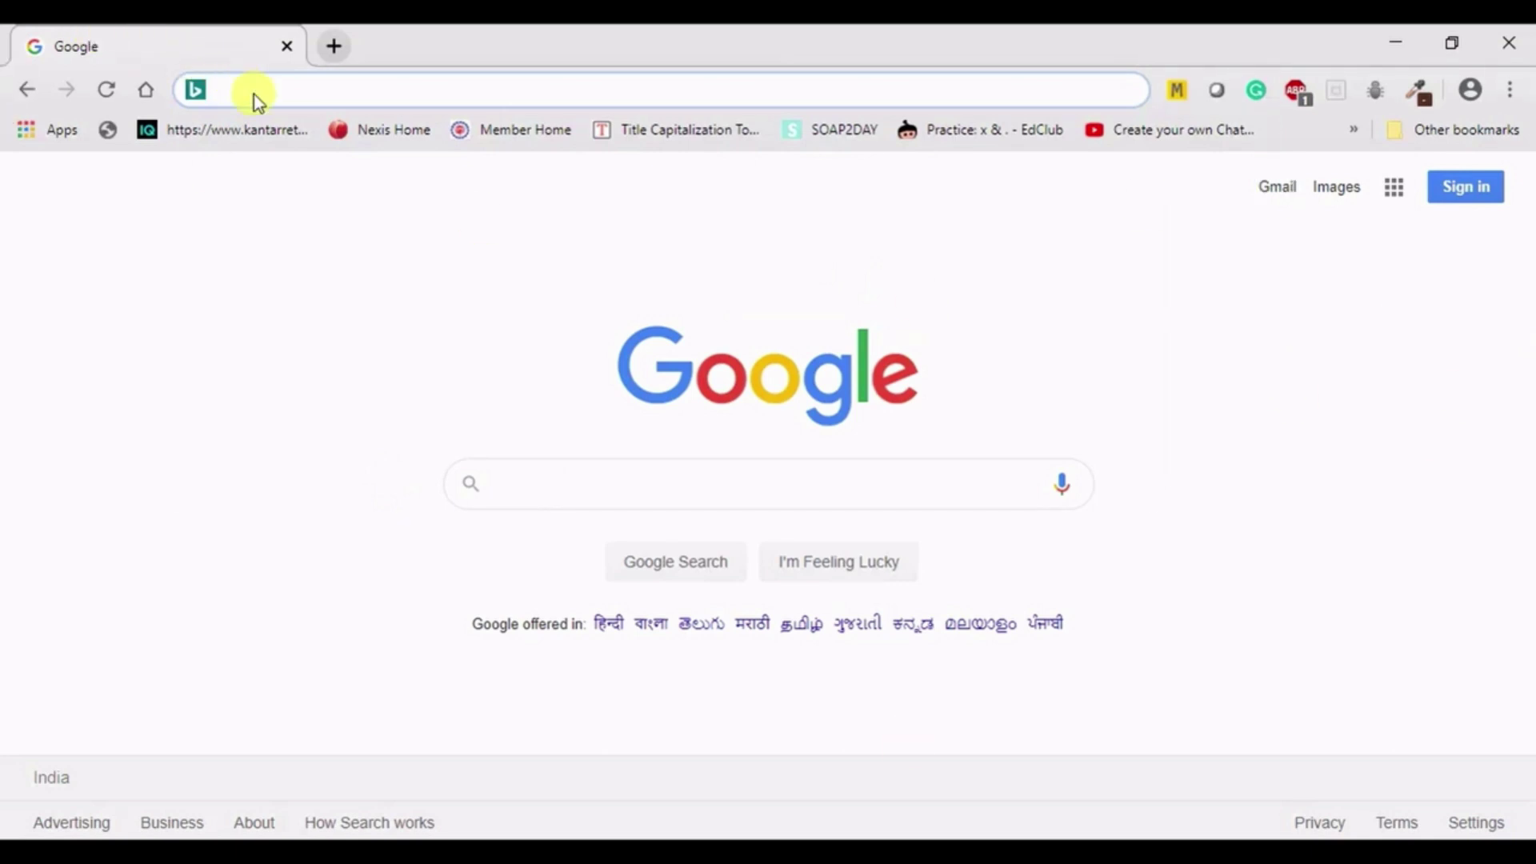
- Search the web for 'Creo for education' and scan the results for PTC's Free Software link
{"action": "type", "text": "Creo "}
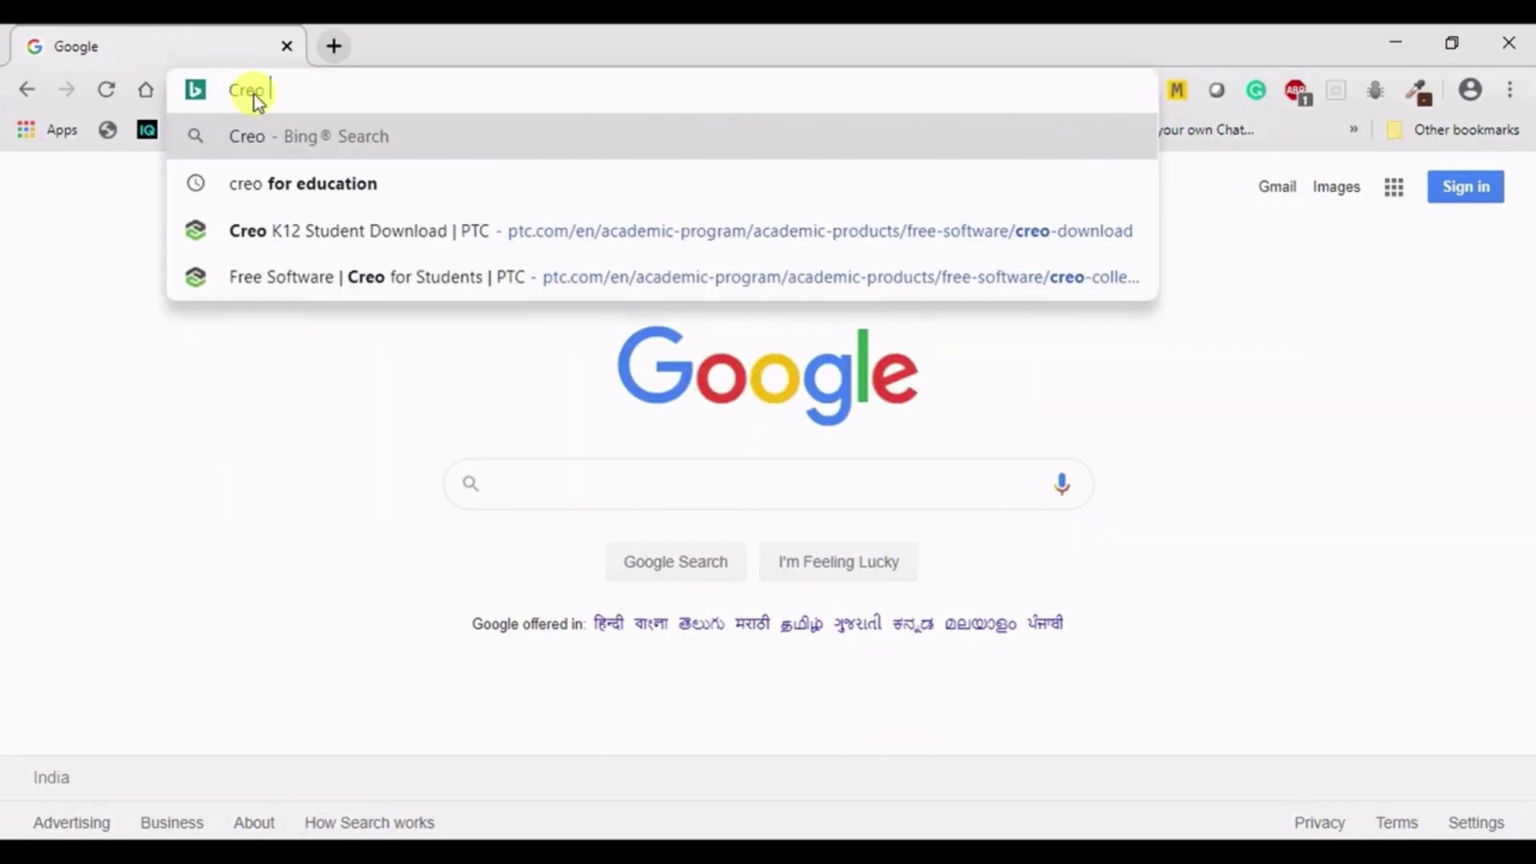
{"action": "type", "text": "for e"}
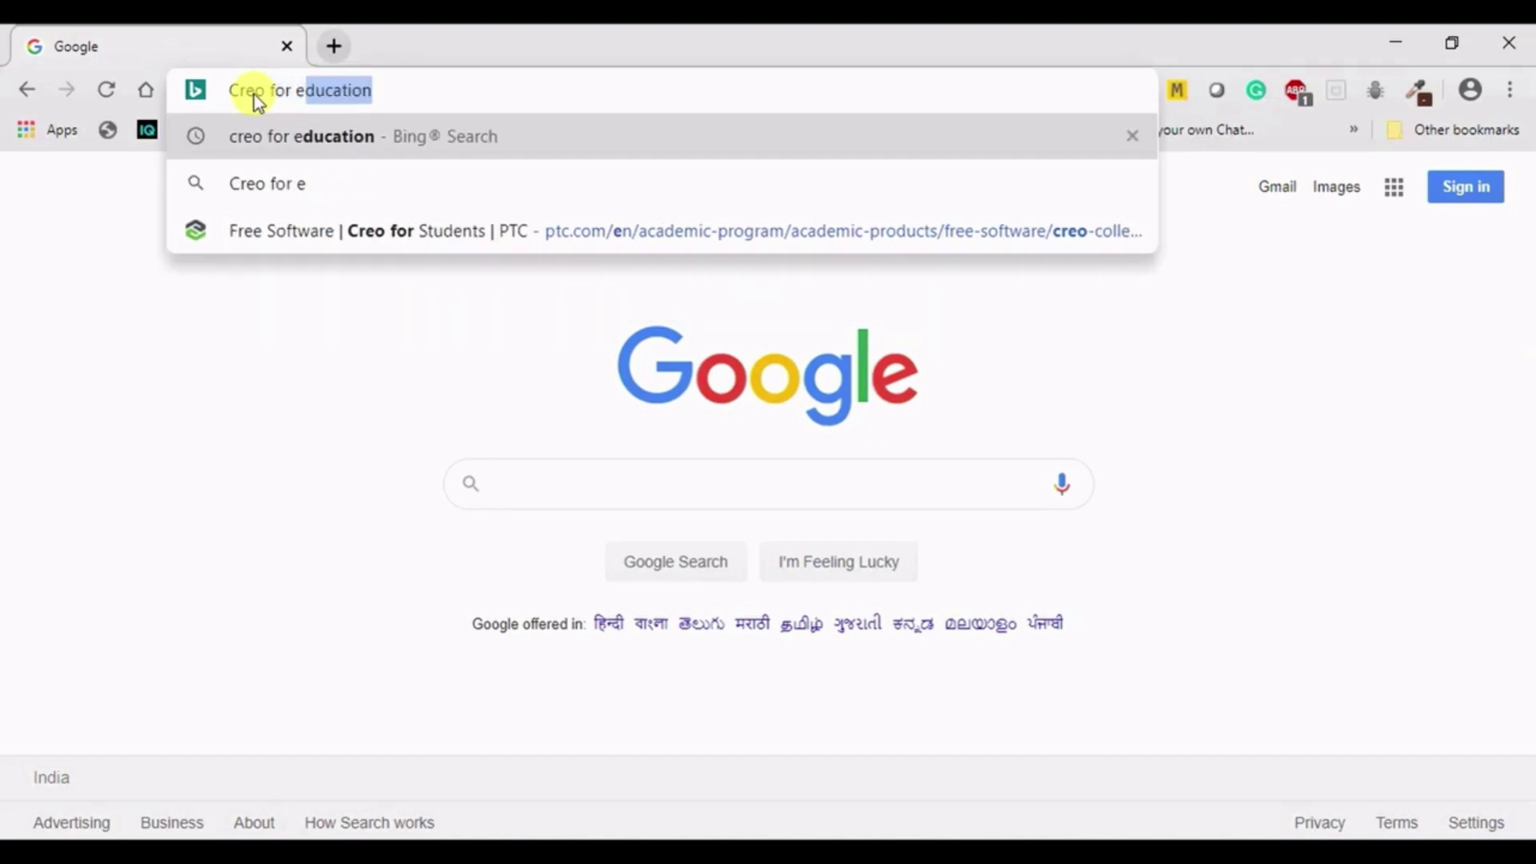
{"action": "type", "text": "ducation"}
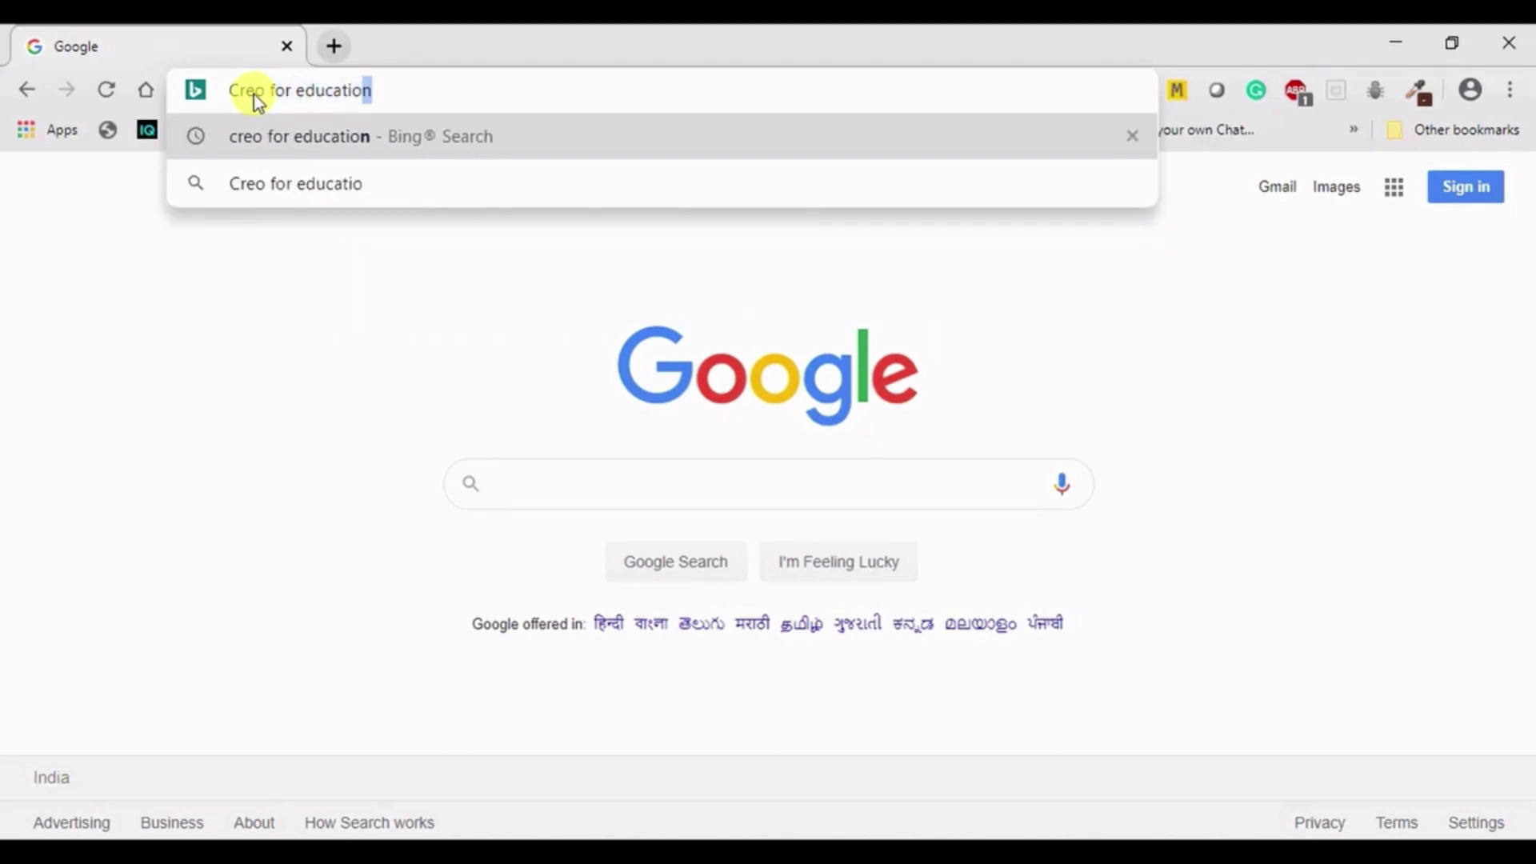
{"action": "key", "text": "Return"}
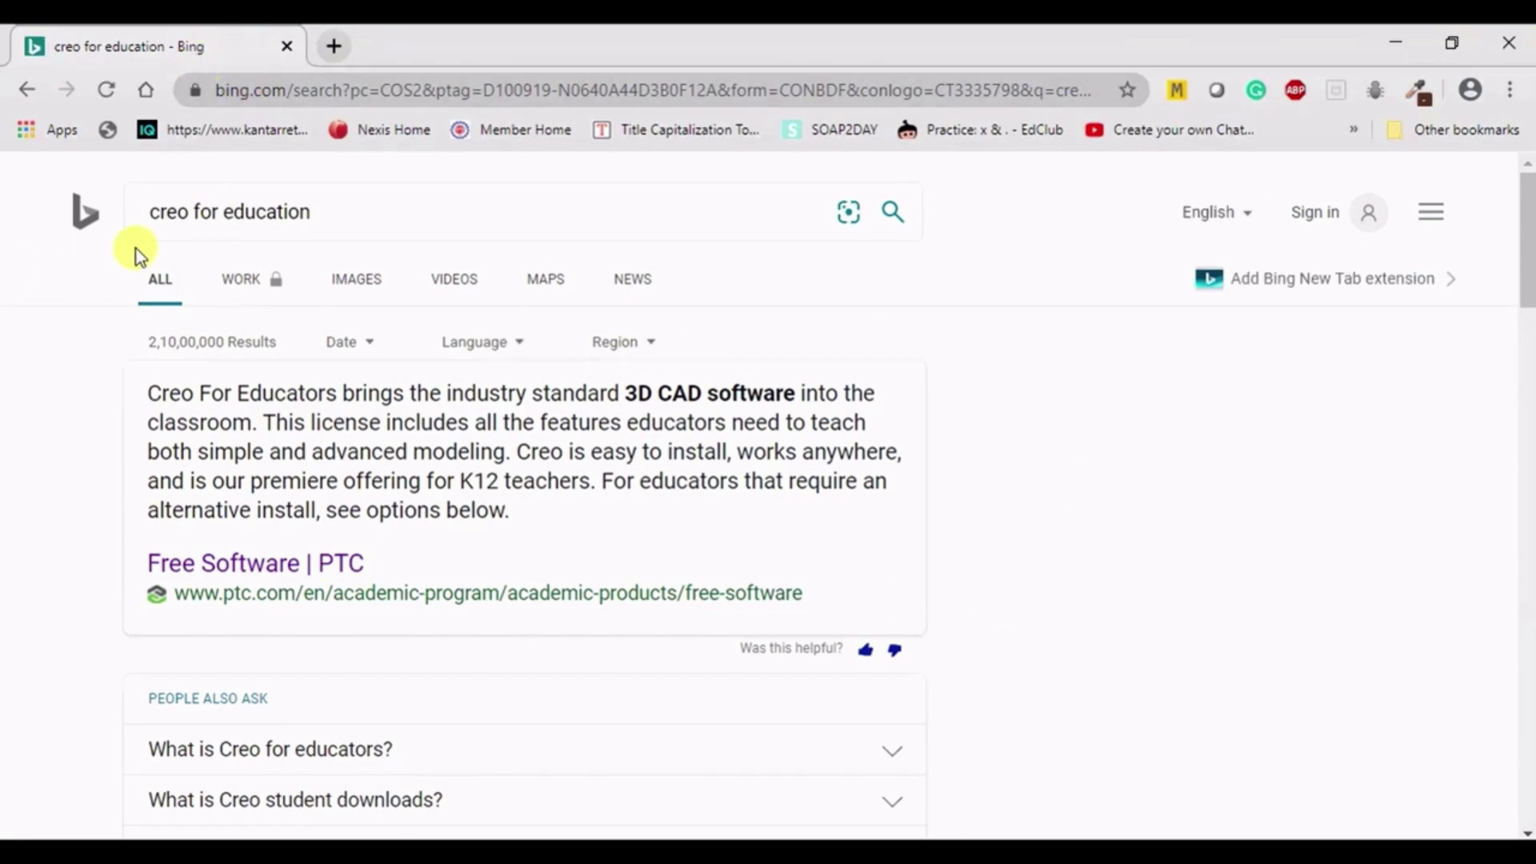
{"action": "scroll", "coordinate": [133, 252], "scroll_direction": "down", "scroll_amount": 4}
{"action": "scroll", "coordinate": [128, 289], "scroll_direction": "down", "scroll_amount": 6}
{"action": "scroll", "coordinate": [250, 456], "scroll_direction": "up", "scroll_amount": 3}
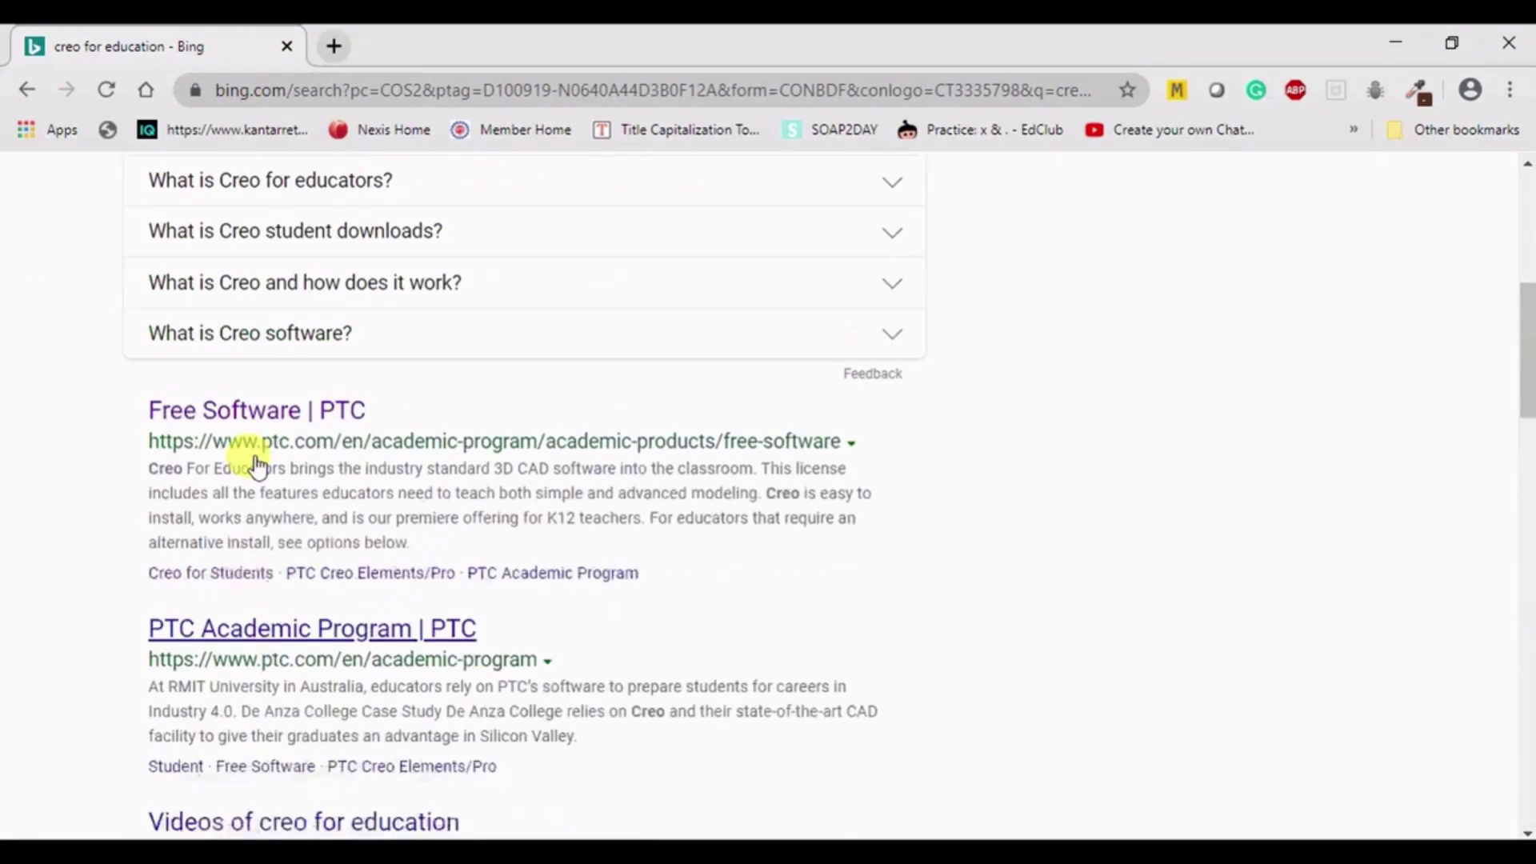
{"action": "scroll", "coordinate": [496, 708], "scroll_direction": "up", "scroll_amount": 7}
{"action": "scroll", "coordinate": [121, 435], "scroll_direction": "down", "scroll_amount": 6}
{"action": "scroll", "coordinate": [121, 435], "scroll_direction": "down", "scroll_amount": 5}
{"action": "scroll", "coordinate": [121, 435], "scroll_direction": "up", "scroll_amount": 6}
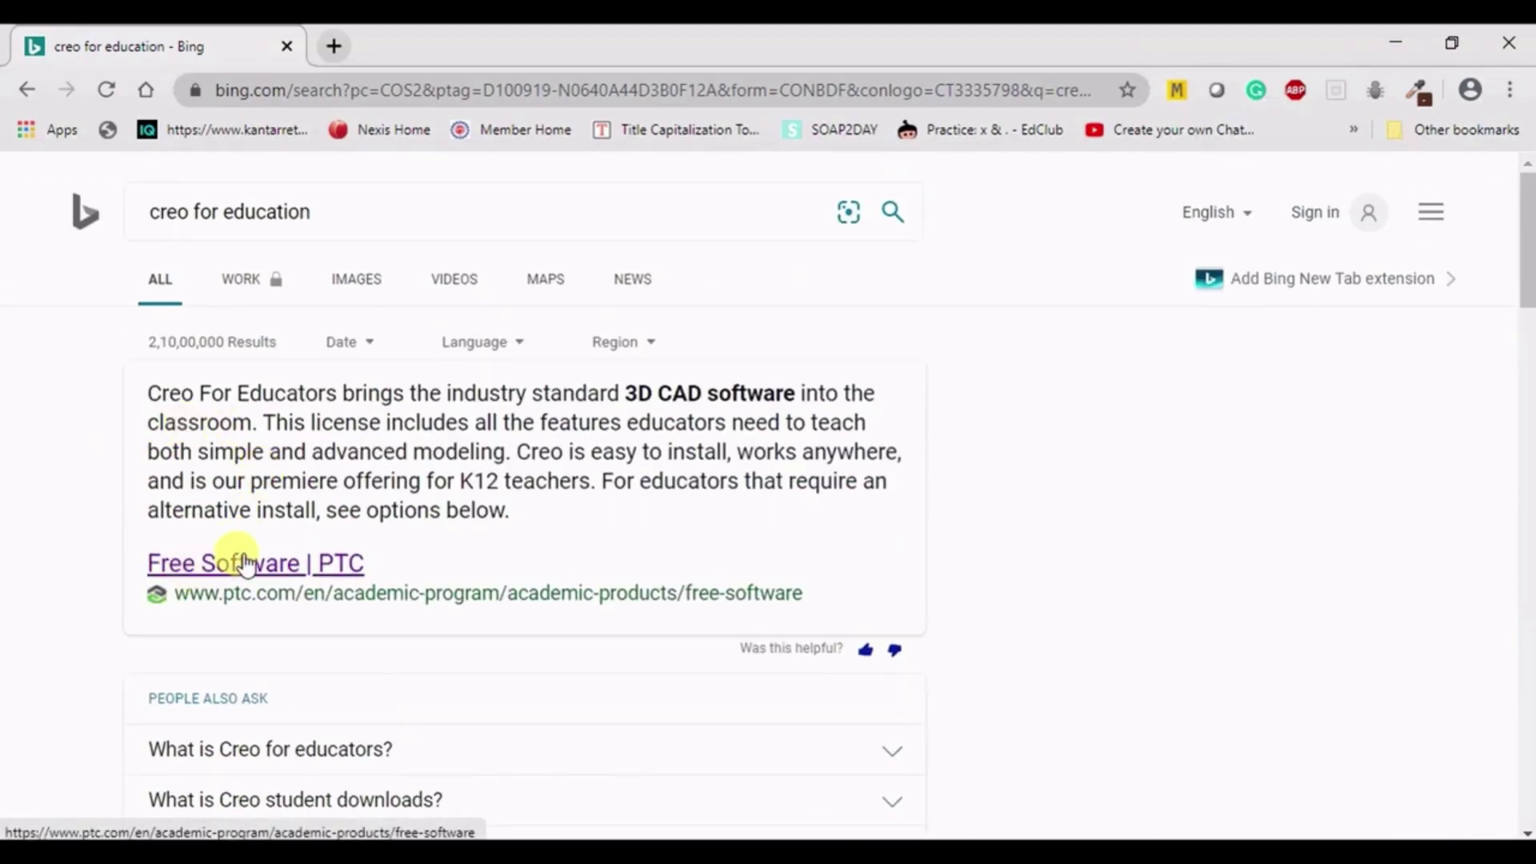
- Open PTC's Free Software page and follow the Creo for University Students link under Creo Student Downloads
{"action": "left_click", "coordinate": [356, 564]}
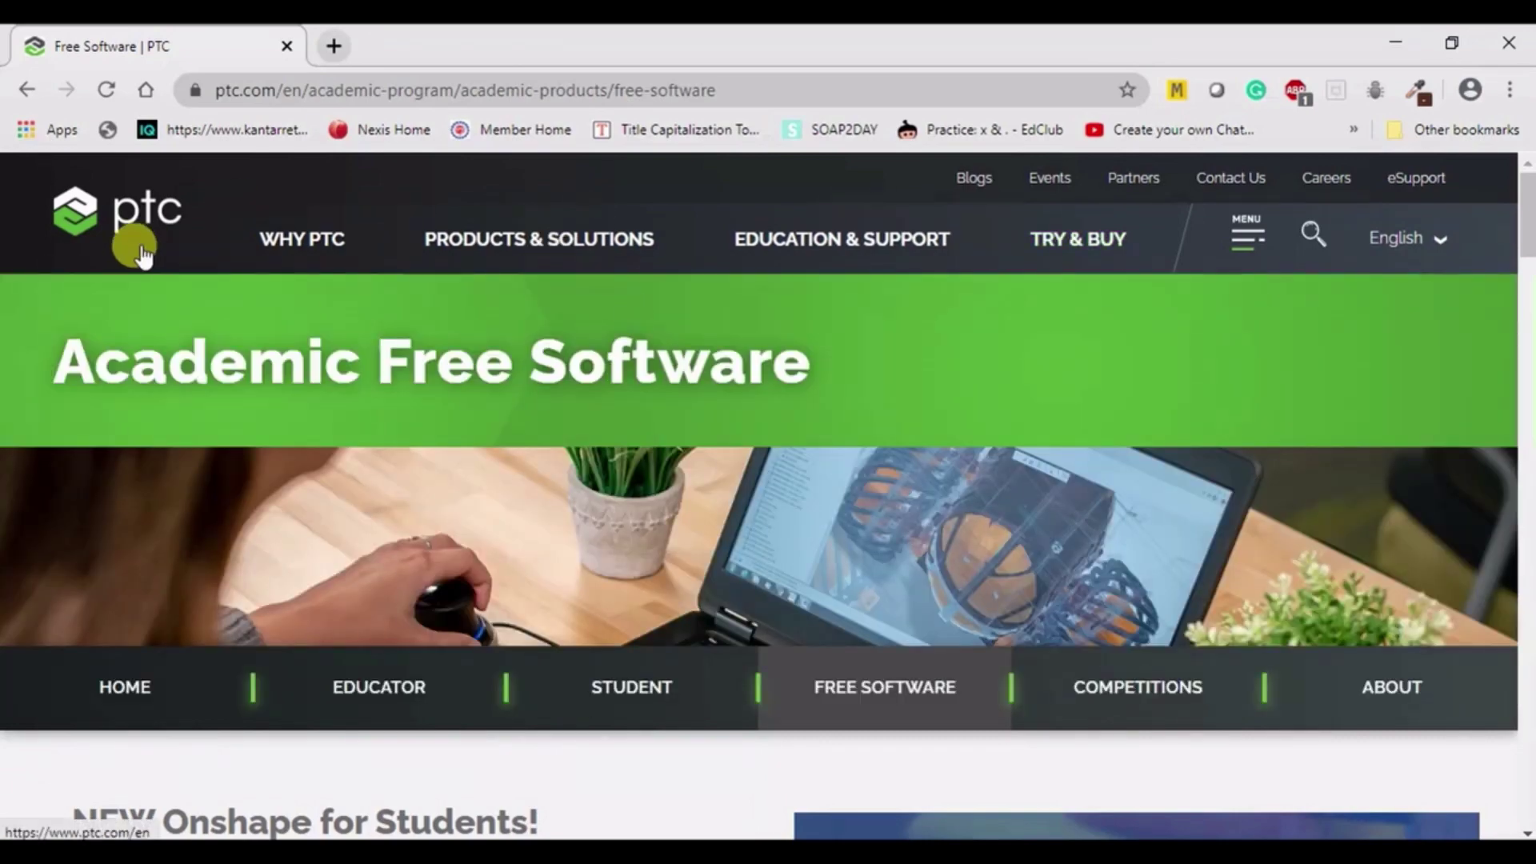
{"action": "mouse_move", "coordinate": [497, 257]}
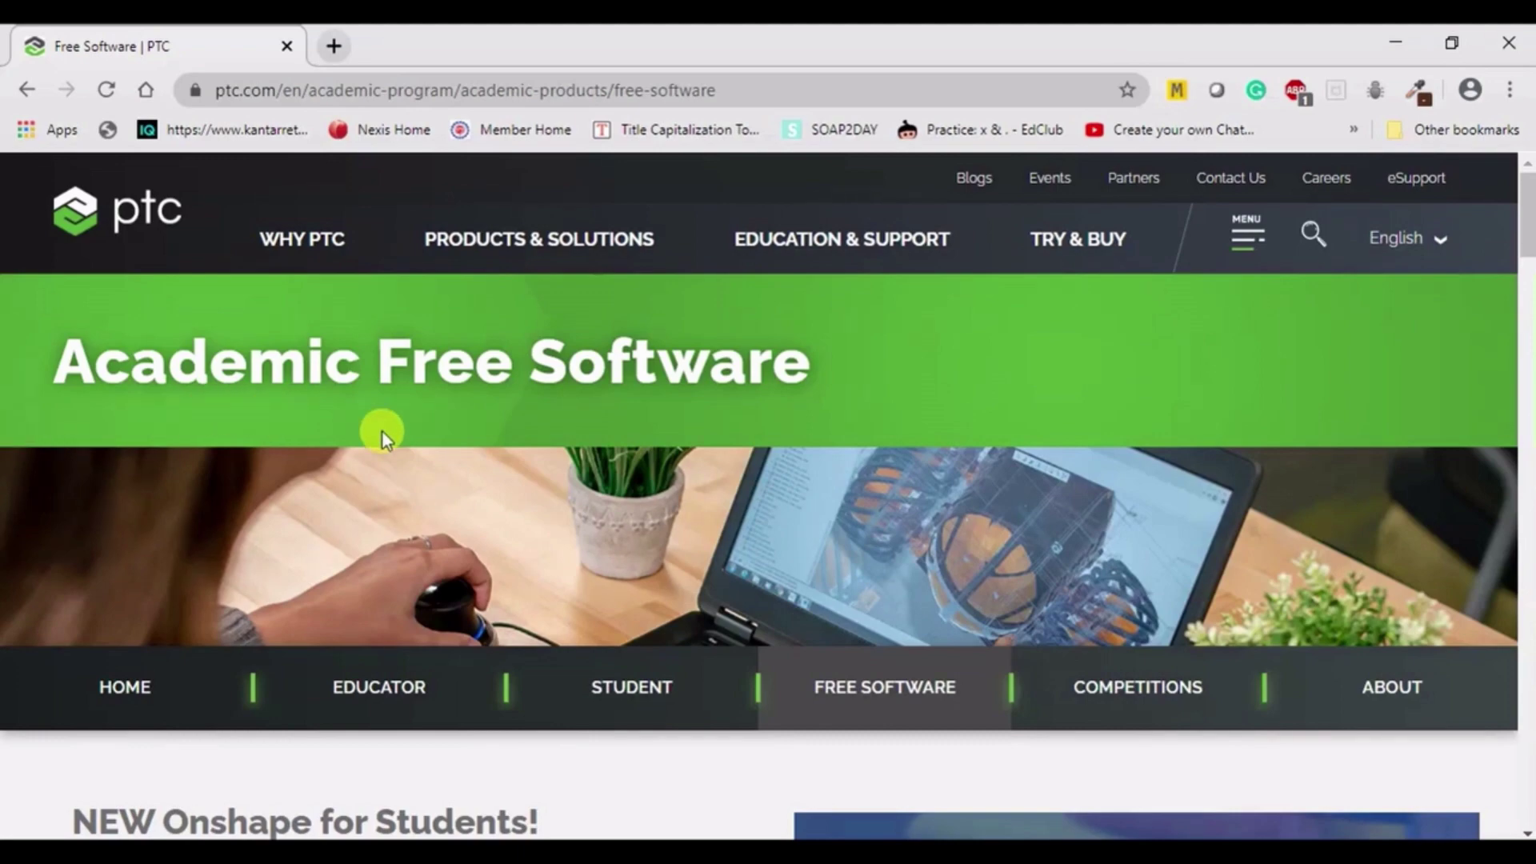
{"action": "scroll", "coordinate": [383, 432], "scroll_direction": "down", "scroll_amount": 5}
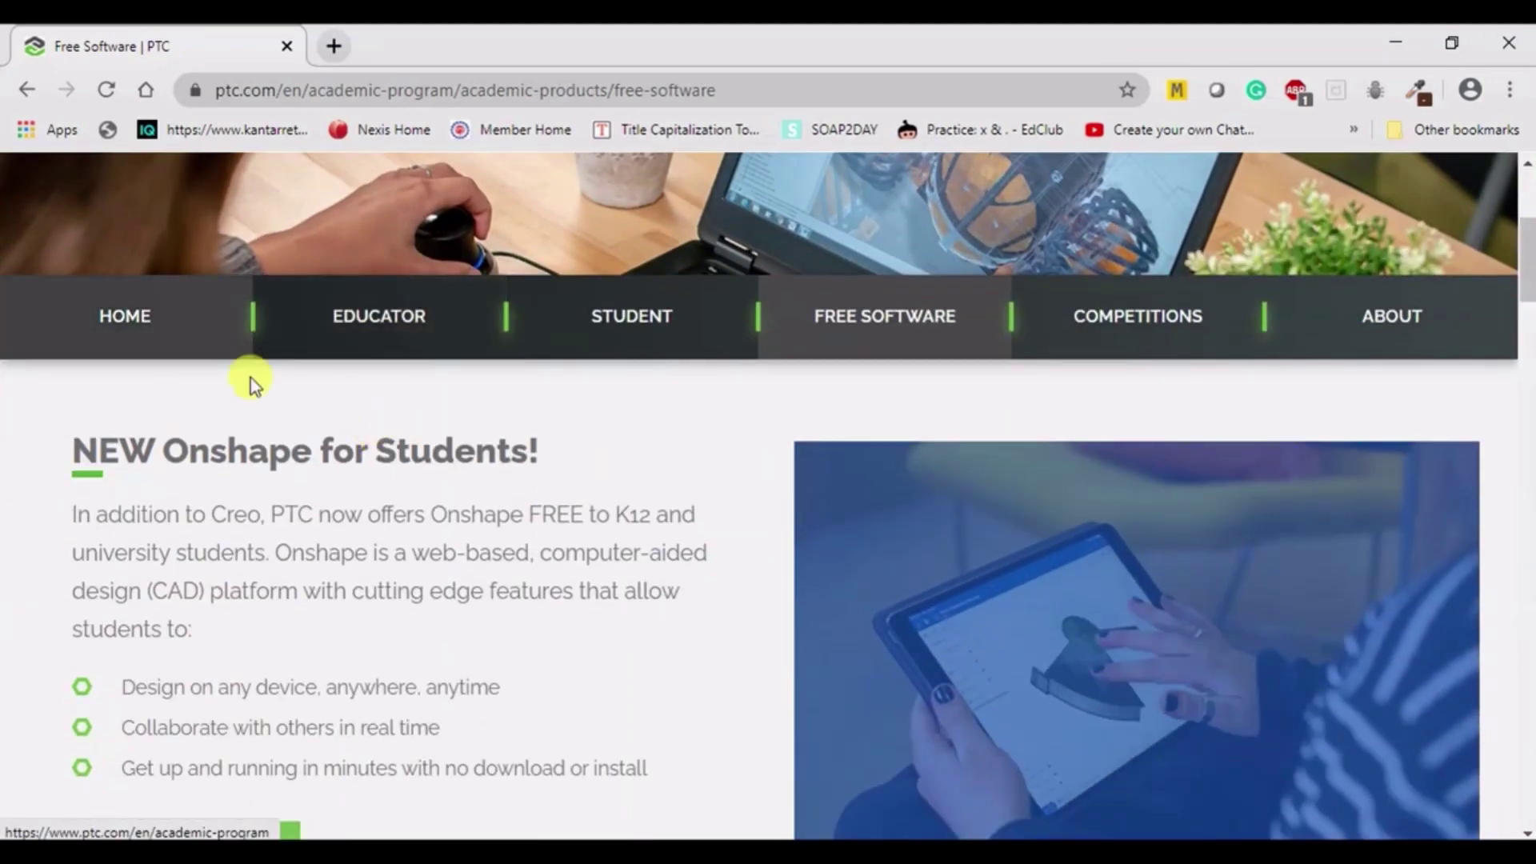
{"action": "scroll", "coordinate": [250, 384], "scroll_direction": "down", "scroll_amount": 5}
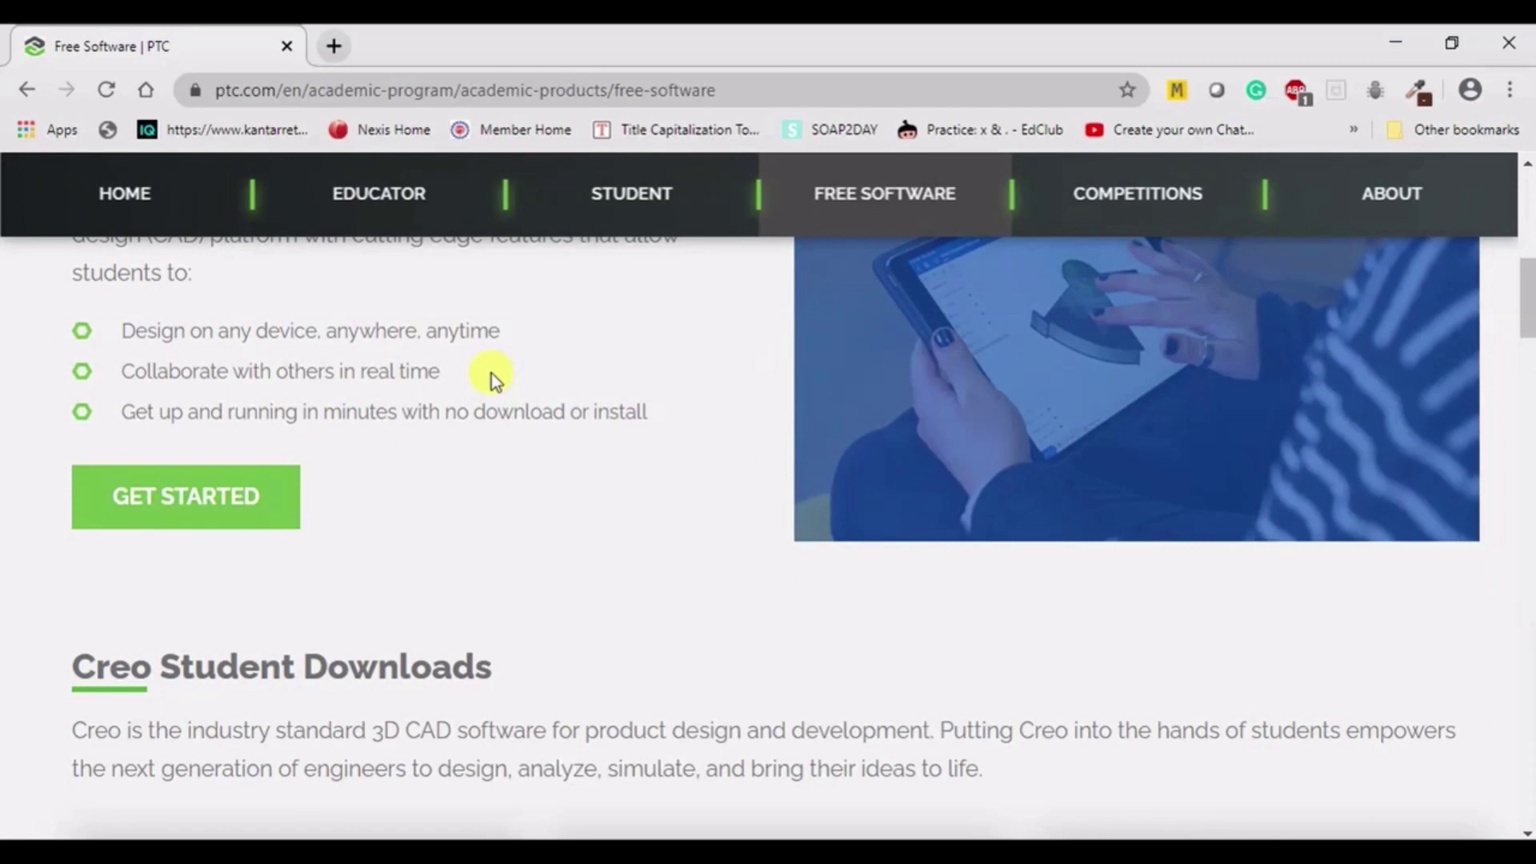
{"action": "scroll", "coordinate": [438, 333], "scroll_direction": "down", "scroll_amount": 6}
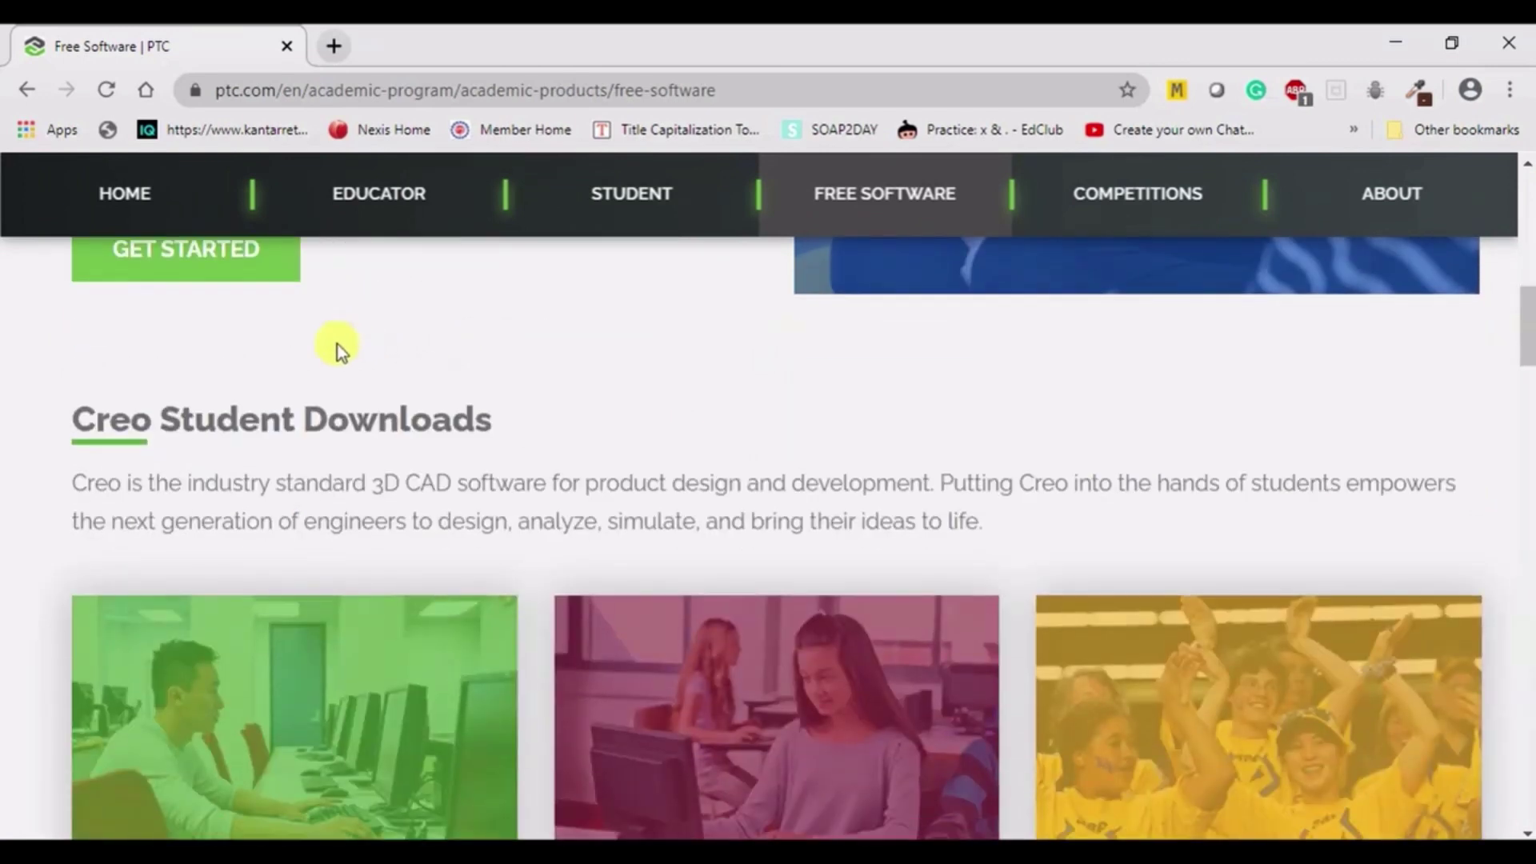
{"action": "scroll", "coordinate": [328, 349], "scroll_direction": "down", "scroll_amount": 2}
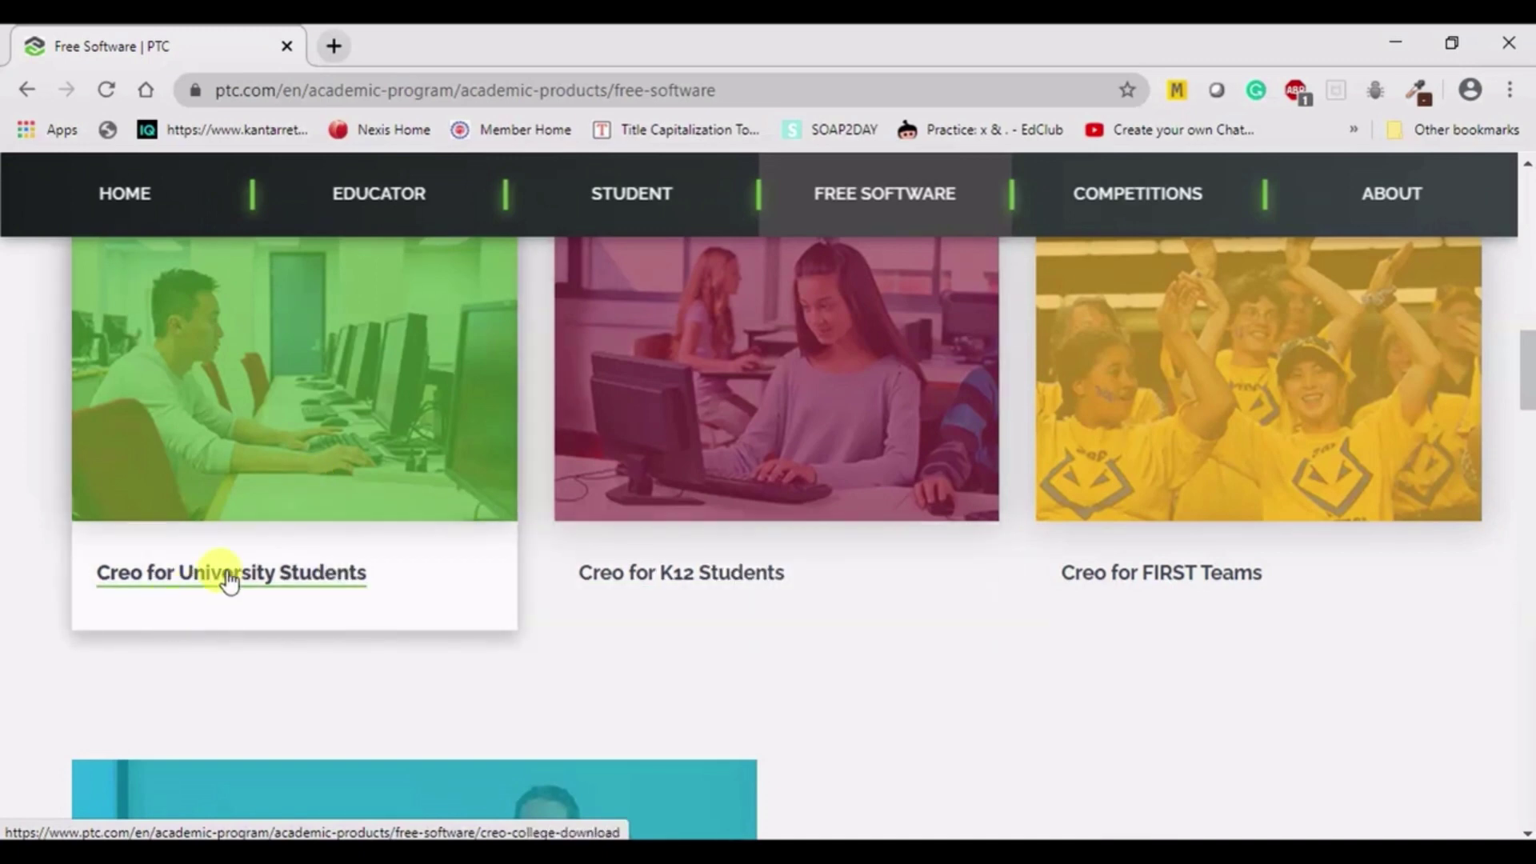
{"action": "left_click", "coordinate": [346, 580]}
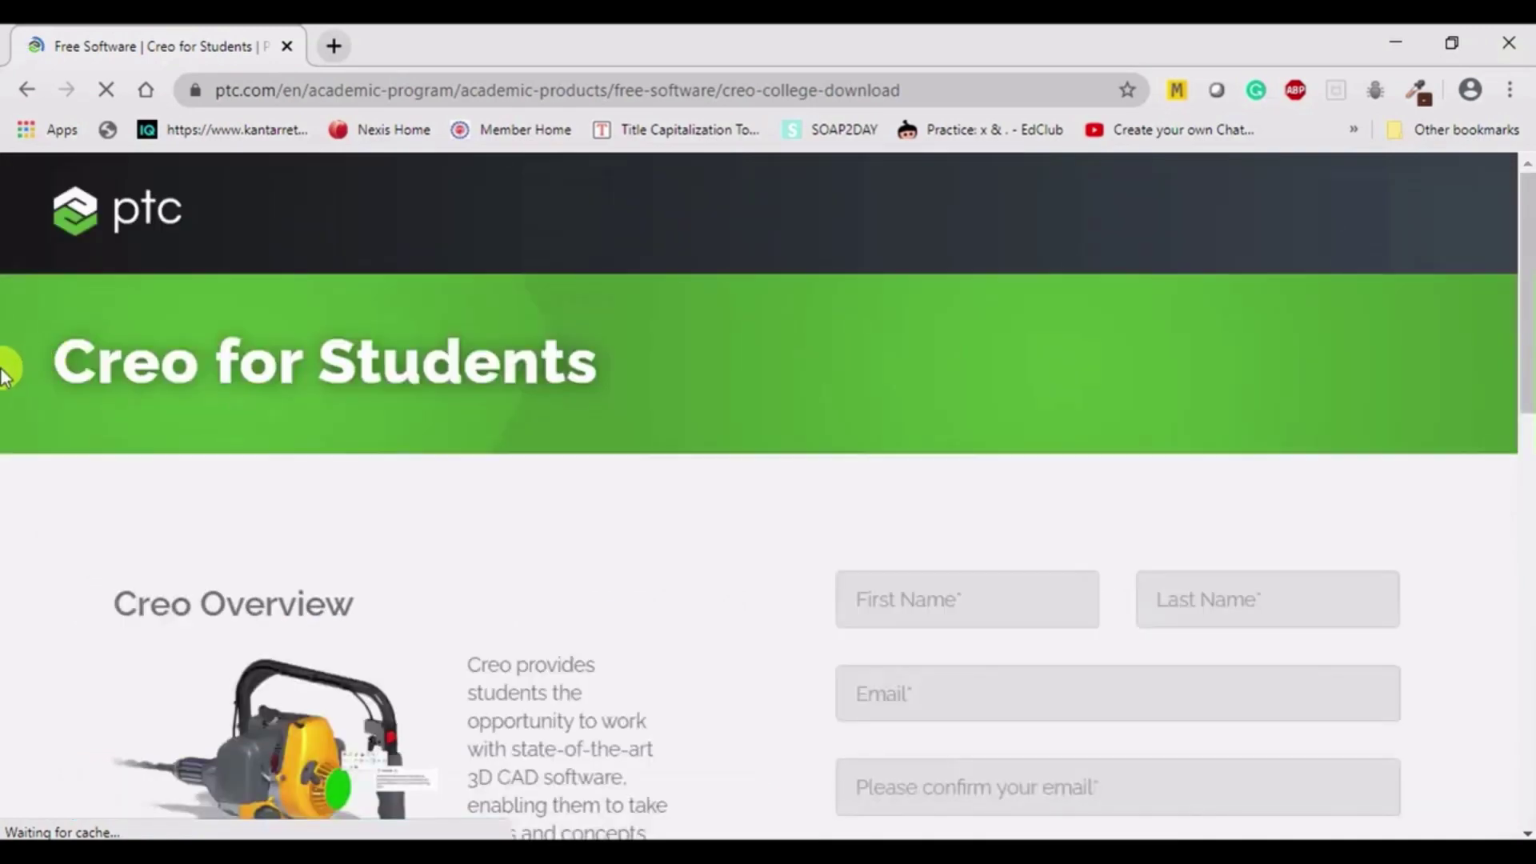
- Review the Creo for Students registration form and attempt to submit it
{"action": "scroll", "coordinate": [192, 480], "scroll_direction": "down", "scroll_amount": 9}
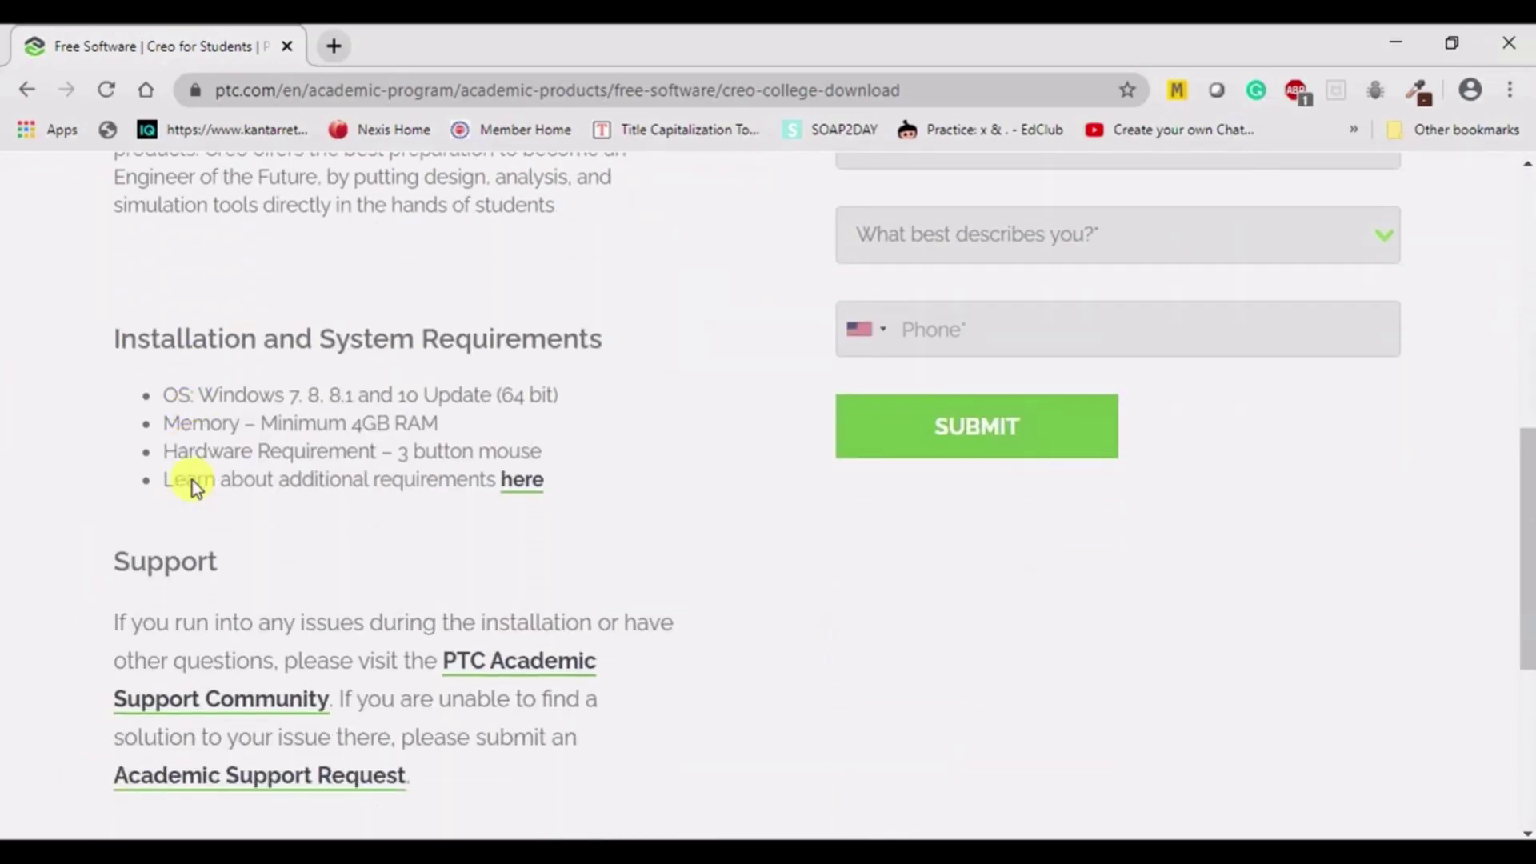
{"action": "scroll", "coordinate": [1036, 499], "scroll_direction": "up", "scroll_amount": 9}
{"action": "scroll", "coordinate": [1094, 540], "scroll_direction": "down", "scroll_amount": 9}
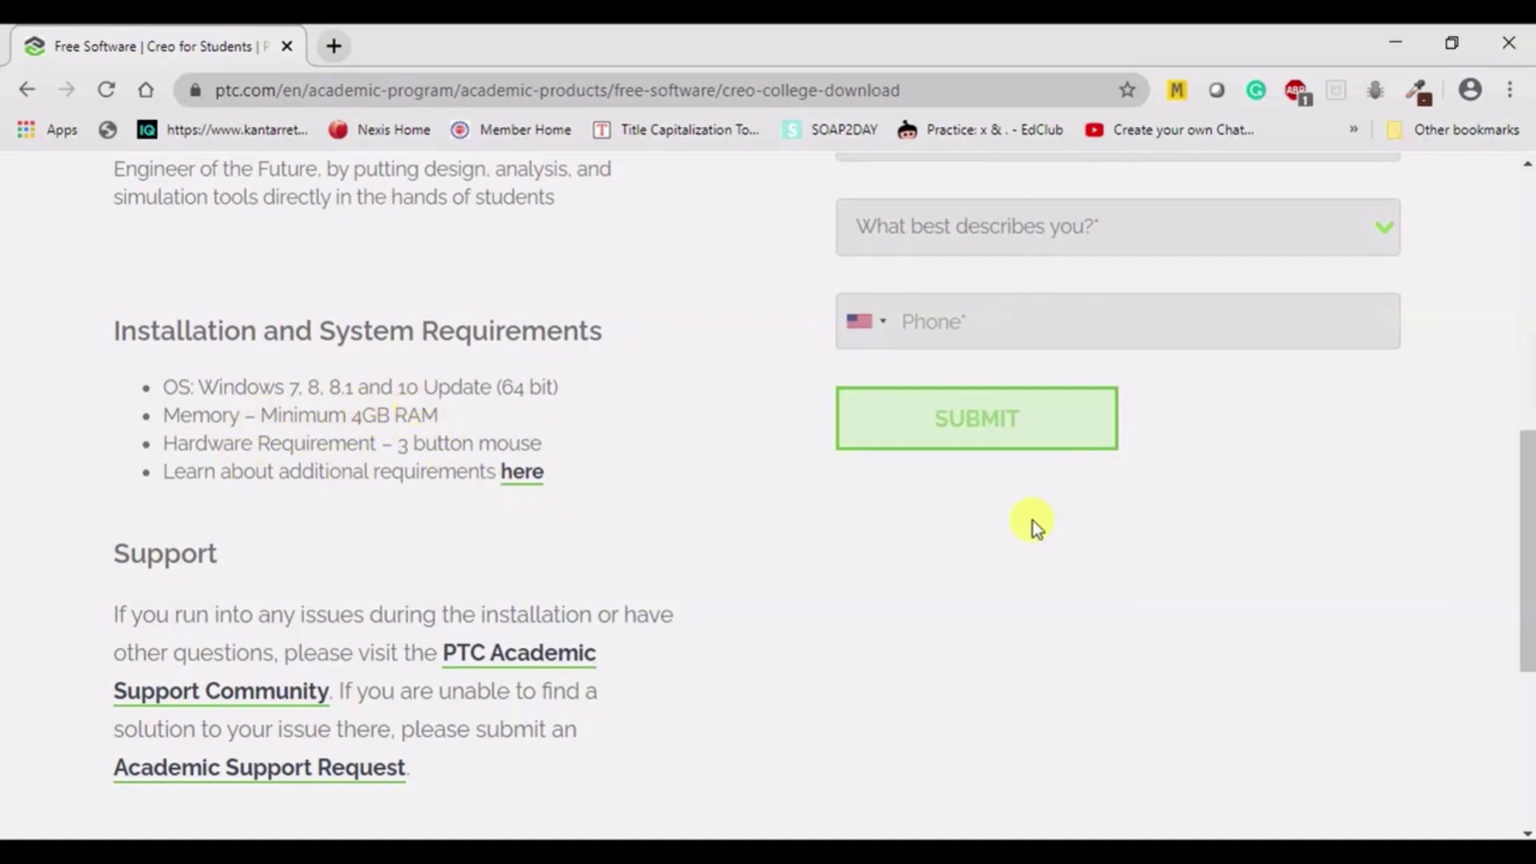
{"action": "scroll", "coordinate": [1033, 520], "scroll_direction": "up", "scroll_amount": 5}
{"action": "scroll", "coordinate": [936, 284], "scroll_direction": "up", "scroll_amount": 2}
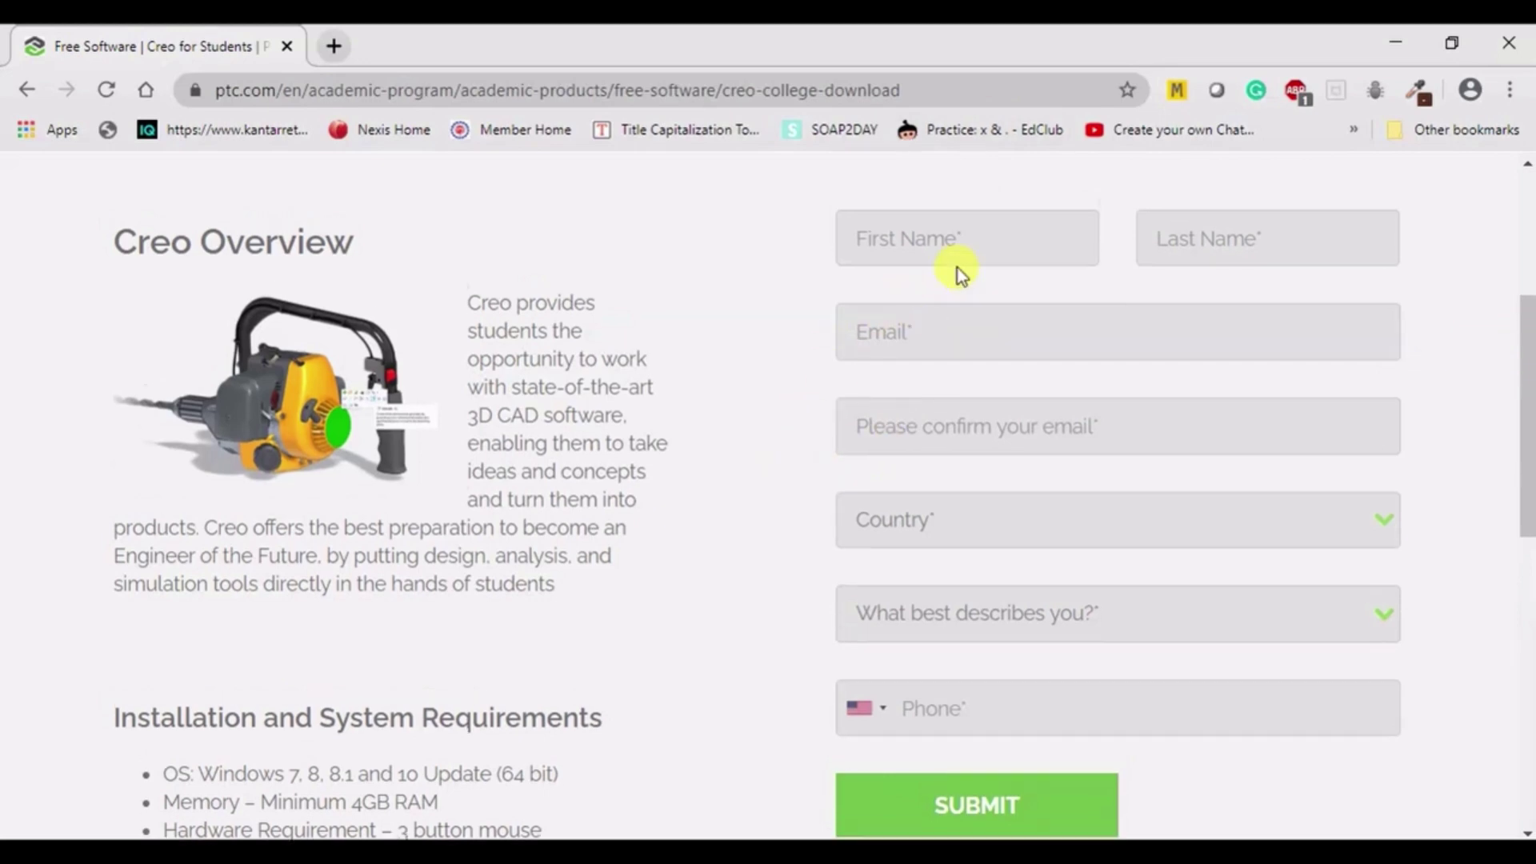
{"action": "scroll", "coordinate": [879, 330], "scroll_direction": "down", "scroll_amount": 3}
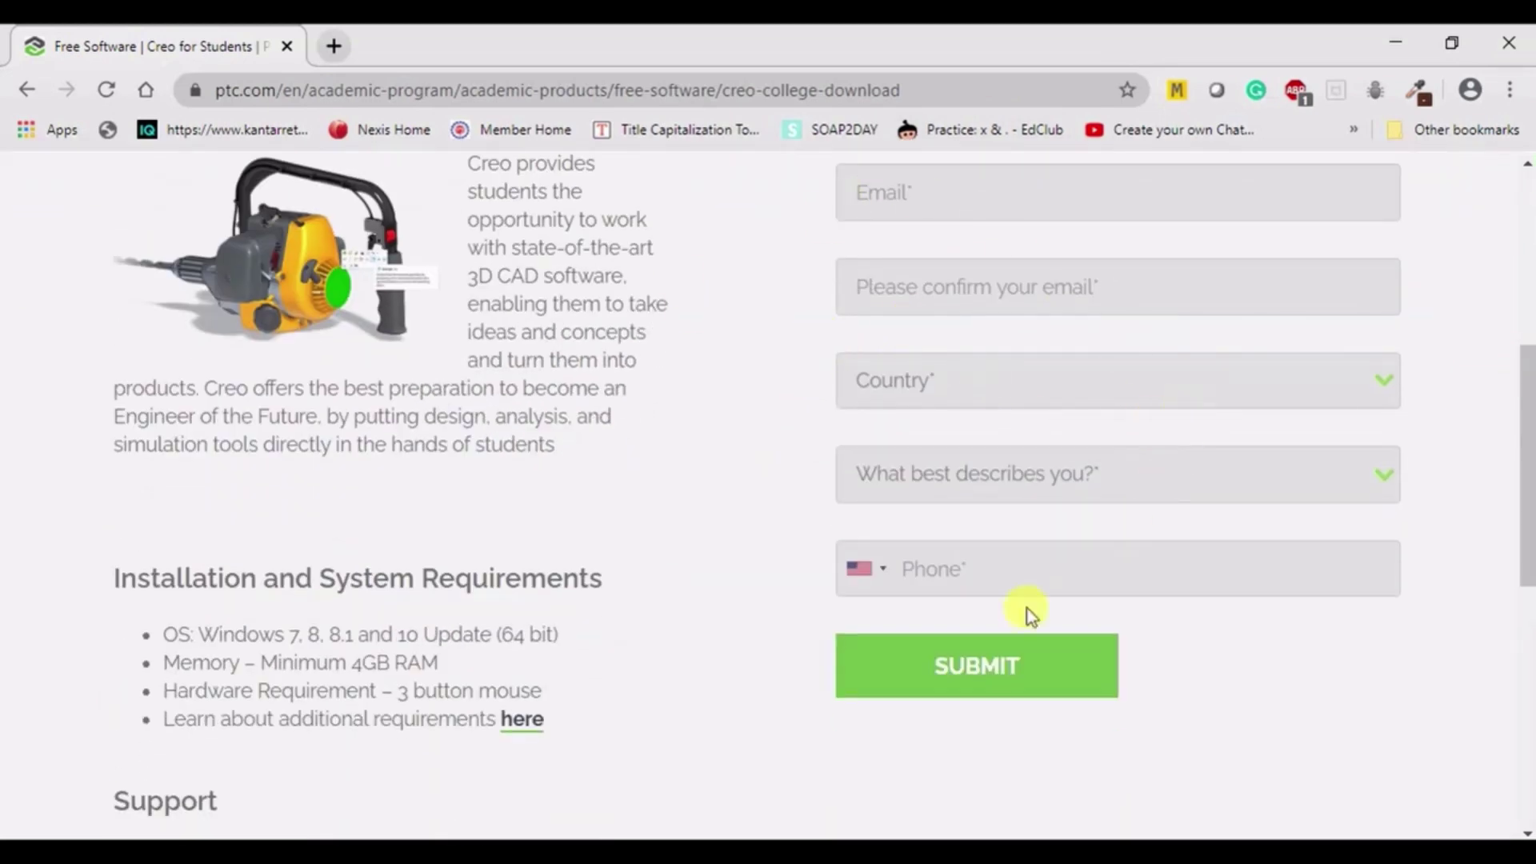
{"action": "left_click", "coordinate": [994, 689]}
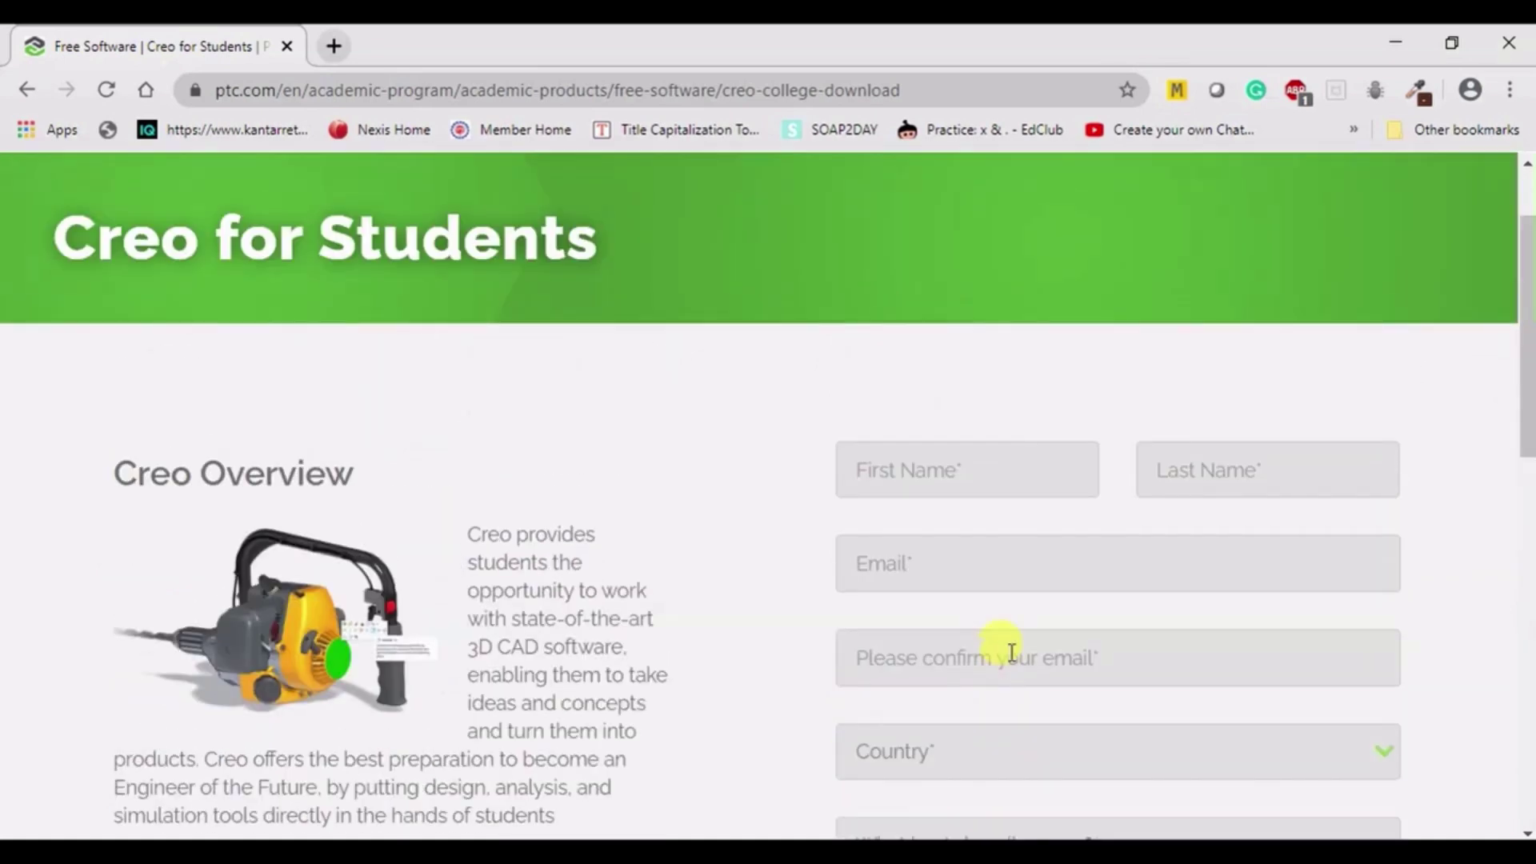
{"action": "scroll", "coordinate": [1129, 429], "scroll_direction": "down", "scroll_amount": 8}
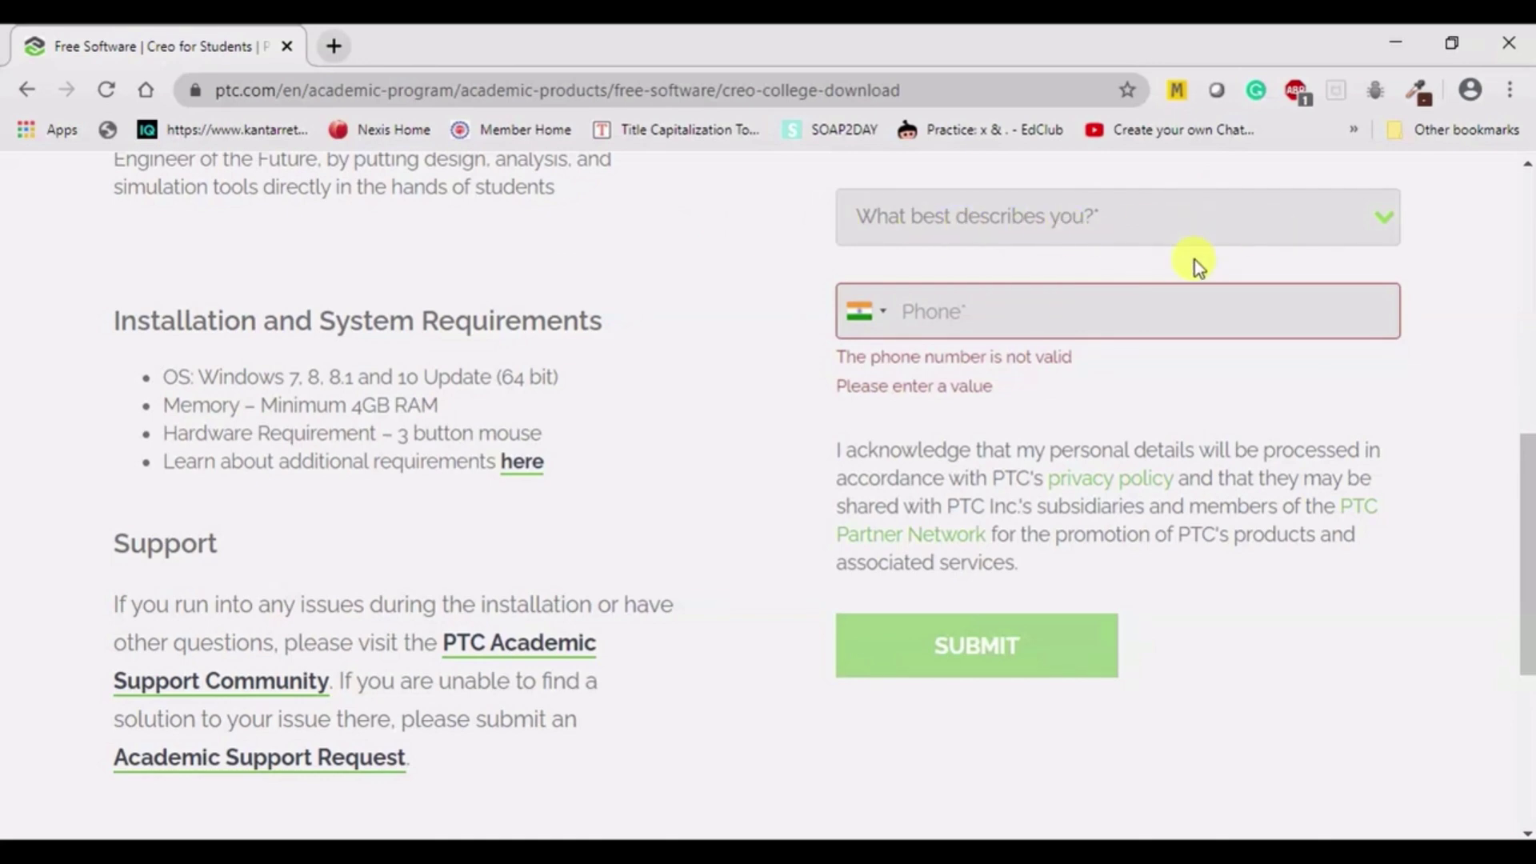
- Set the role to College/University student and move into the phone number field
{"action": "left_click", "coordinate": [1379, 218]}
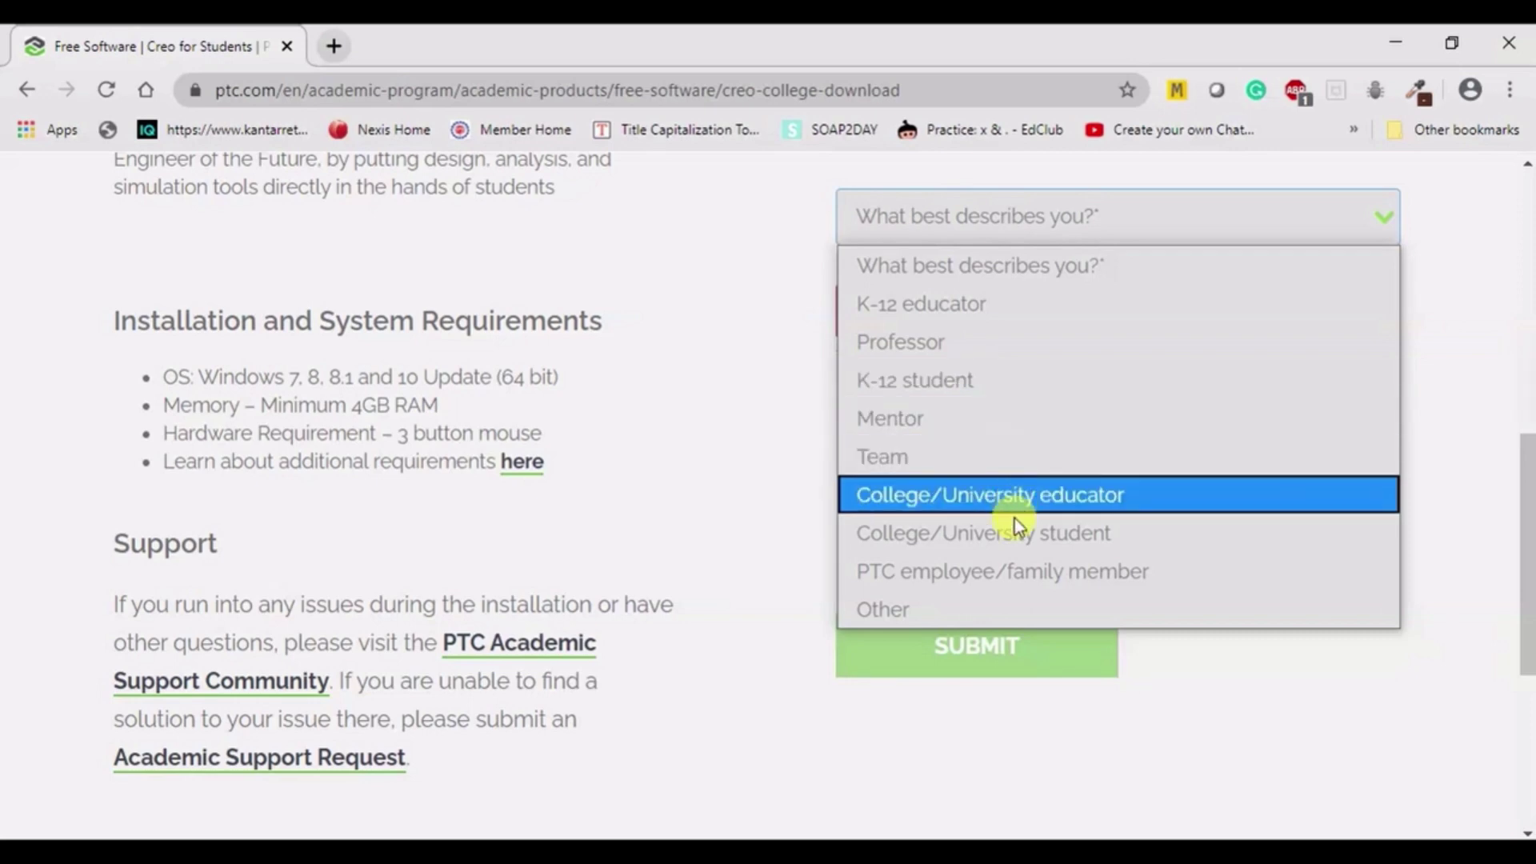
{"action": "left_click", "coordinate": [1015, 546]}
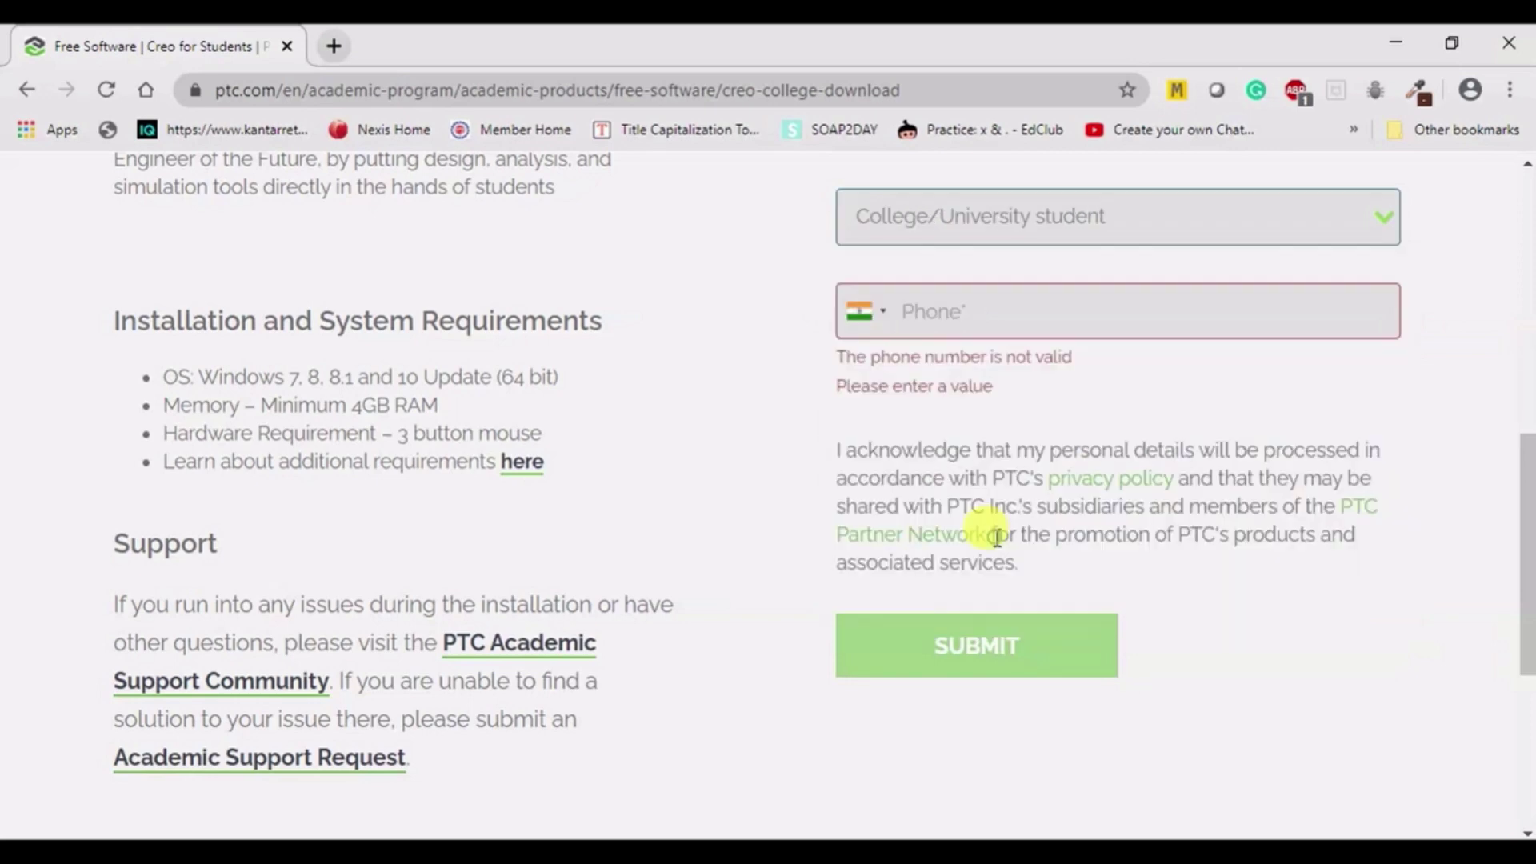
{"action": "scroll", "coordinate": [1136, 422], "scroll_direction": "up", "scroll_amount": 1}
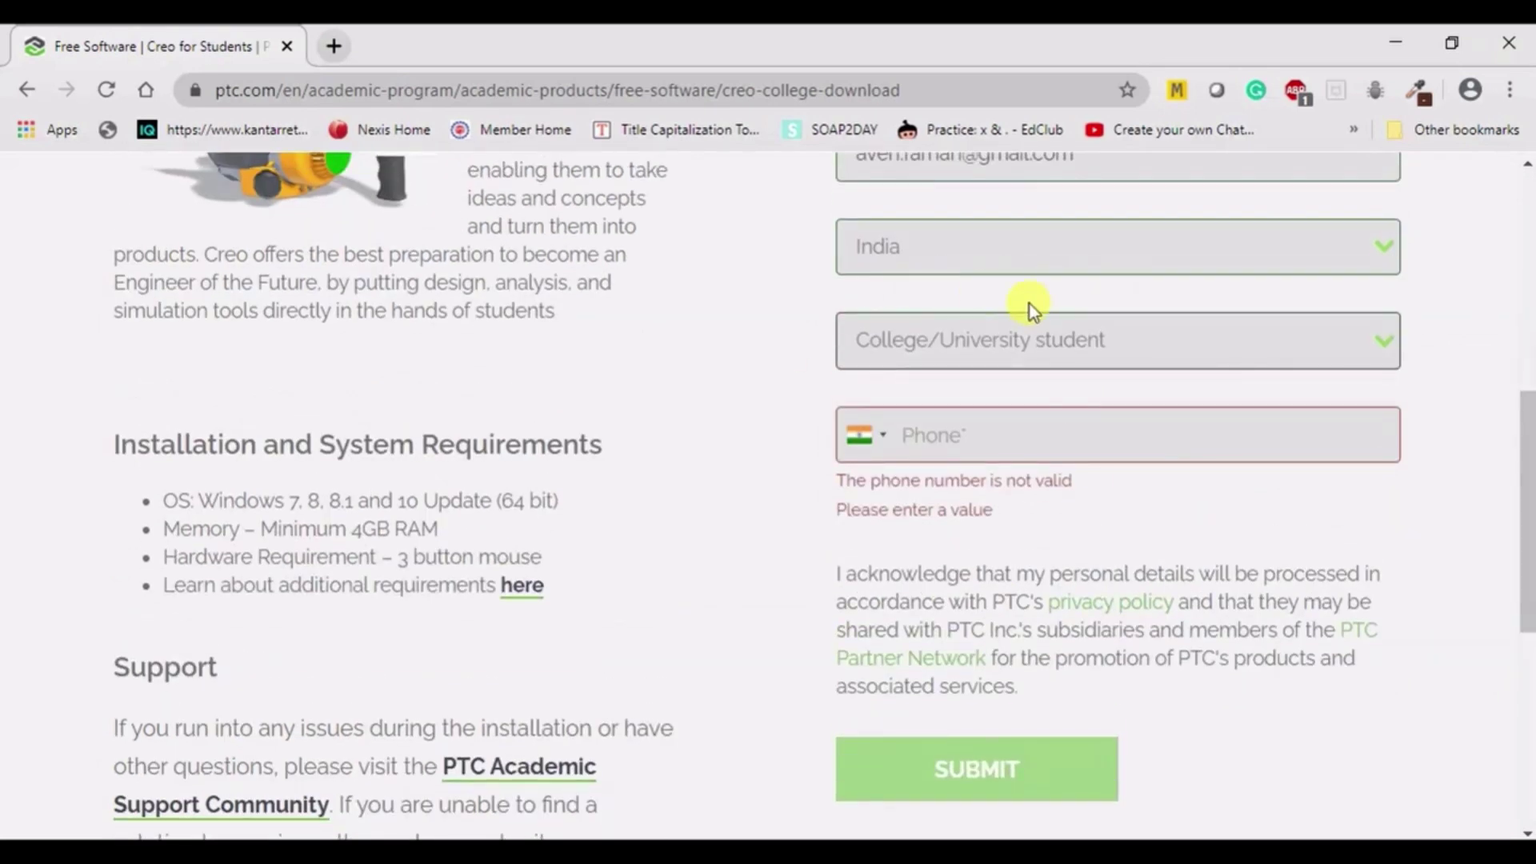
{"action": "scroll", "coordinate": [838, 352], "scroll_direction": "down", "scroll_amount": 1}
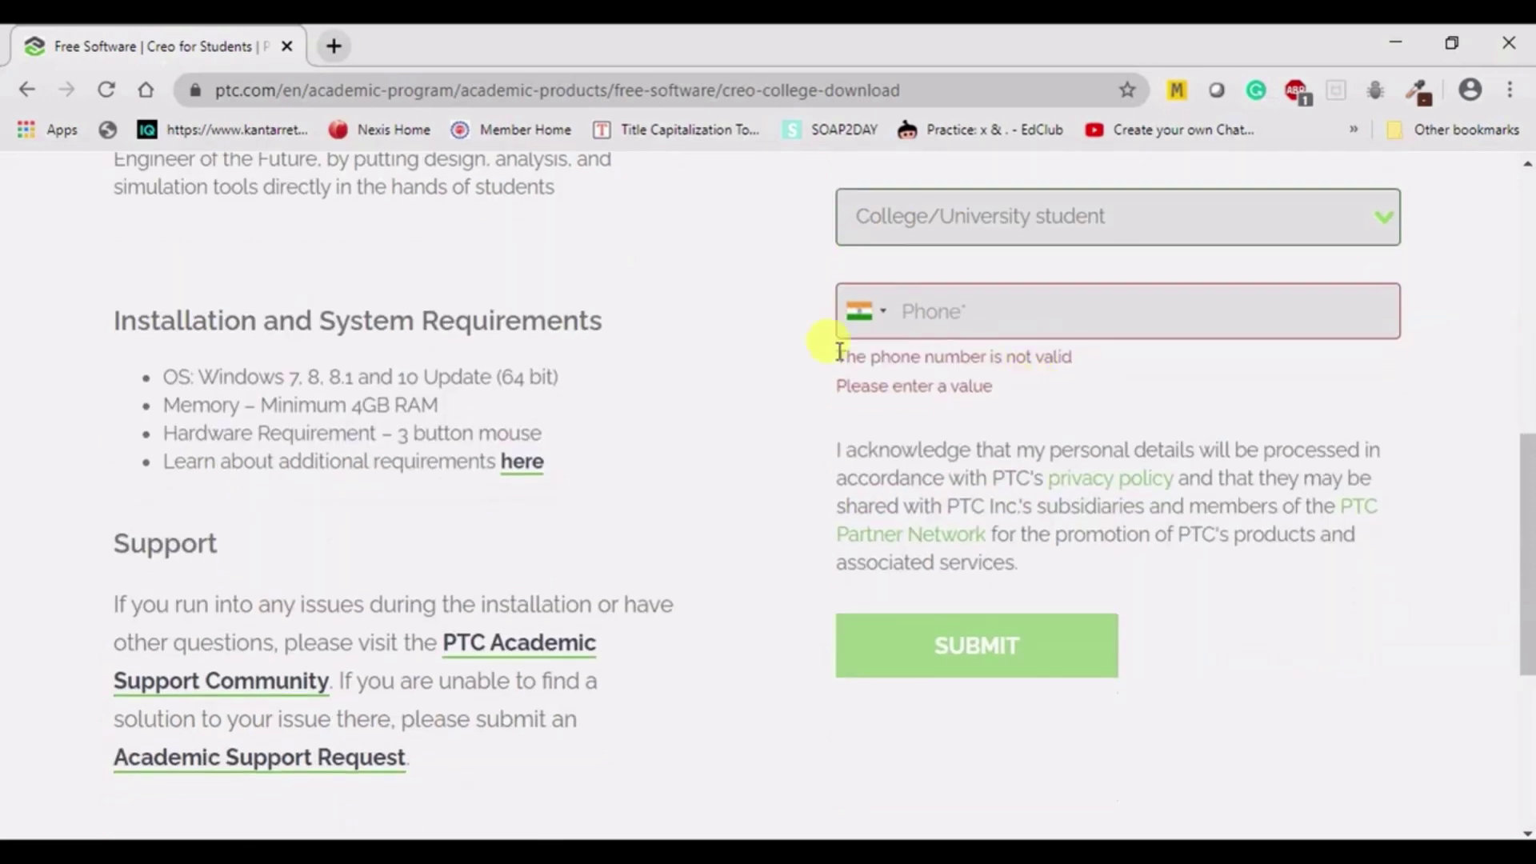
{"action": "left_click", "coordinate": [959, 310]}
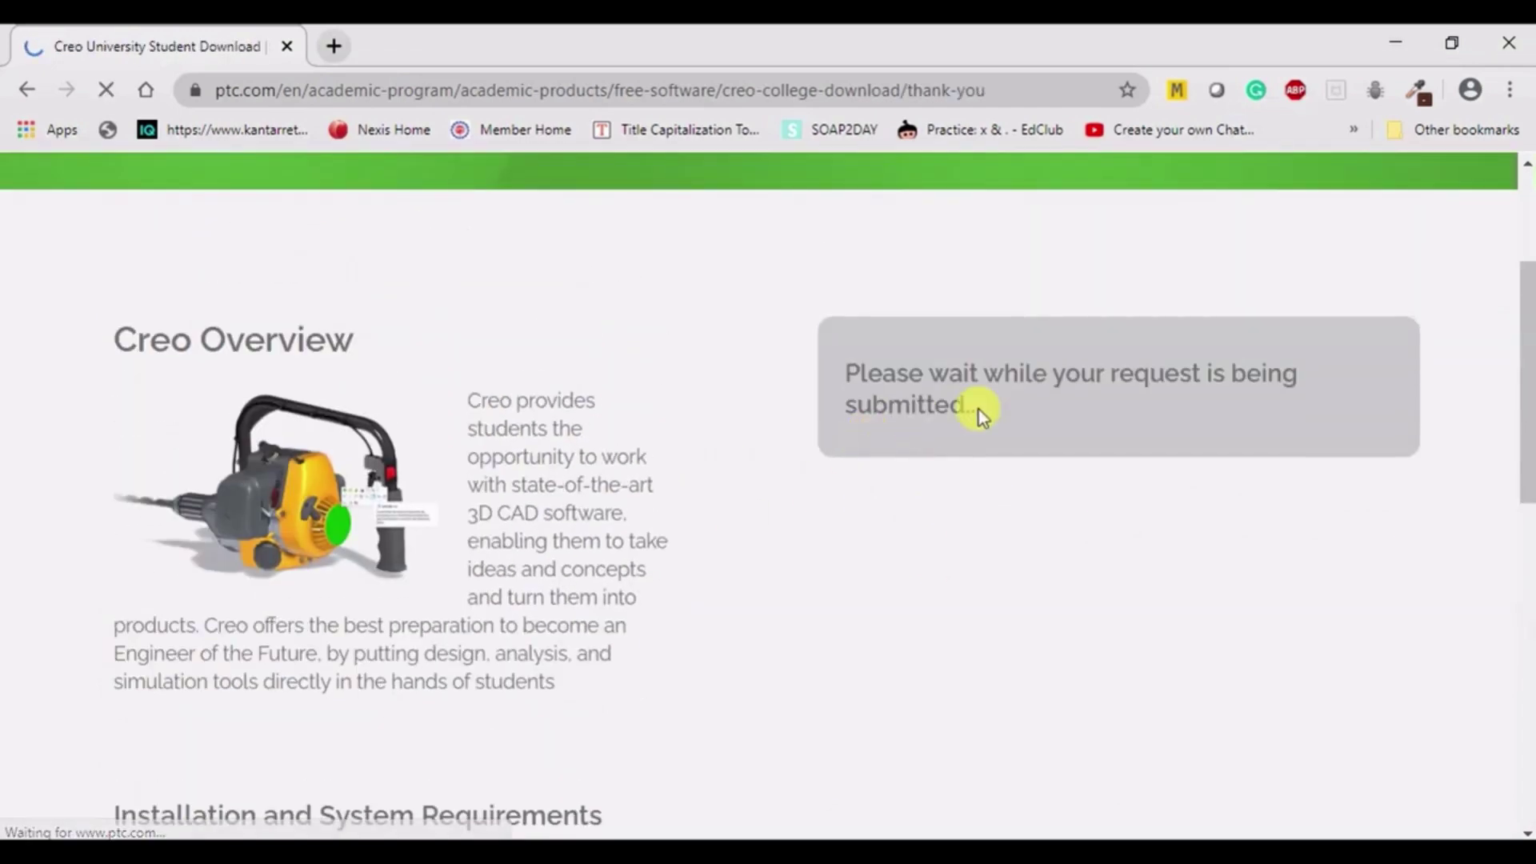
- Scroll the thank-you page past Previous Editions 5.0, 4.0 and 3.0, then back to INSTALL CREO 6.0 NOW
{"action": "scroll", "coordinate": [547, 327], "scroll_direction": "down", "scroll_amount": 5}
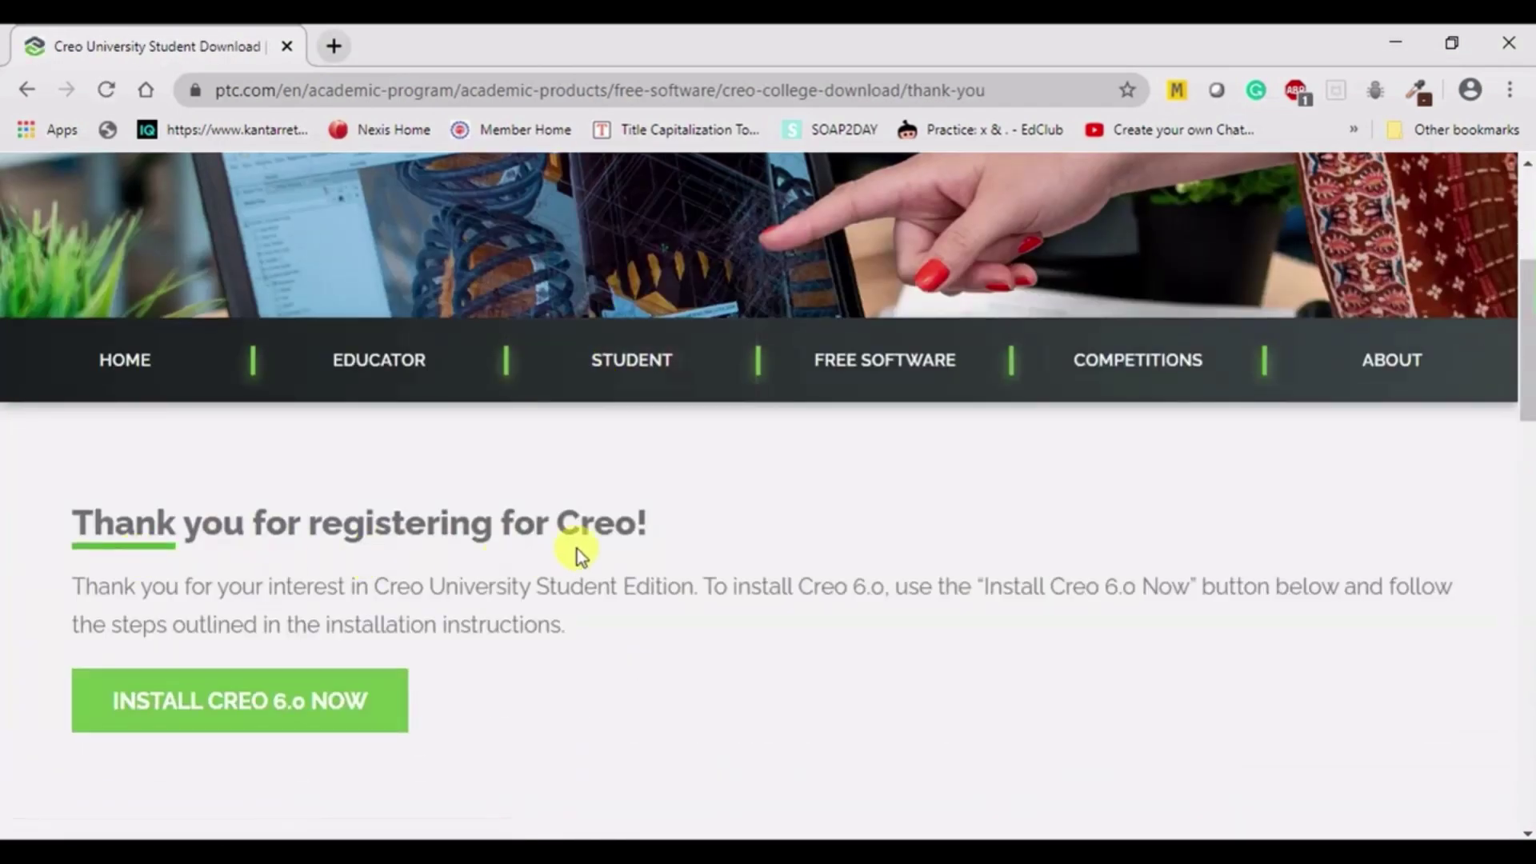
{"action": "scroll", "coordinate": [667, 531], "scroll_direction": "down", "scroll_amount": 3}
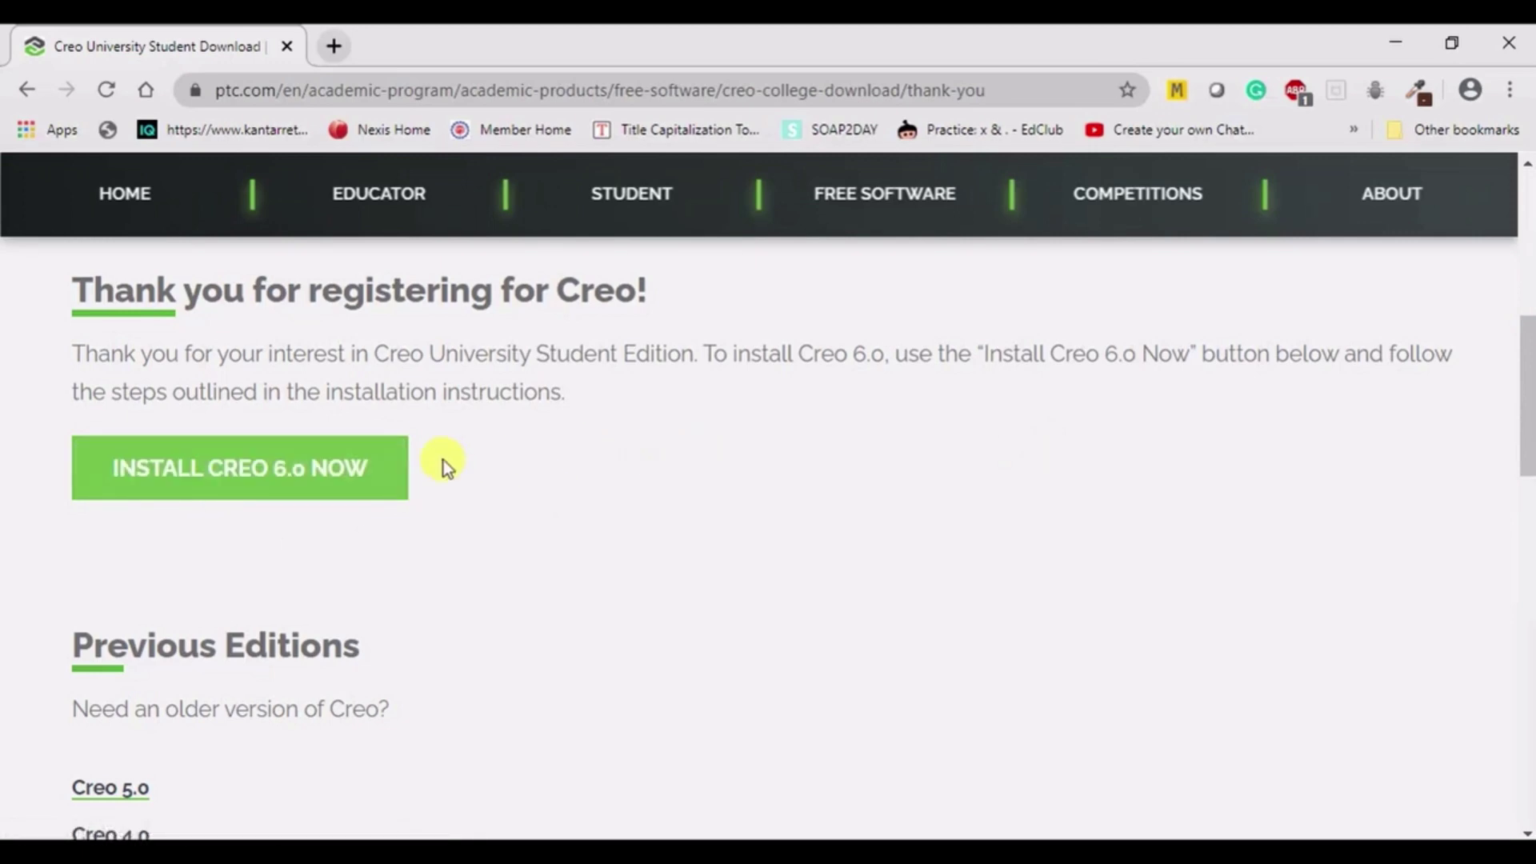
{"action": "scroll", "coordinate": [432, 449], "scroll_direction": "down", "scroll_amount": 2}
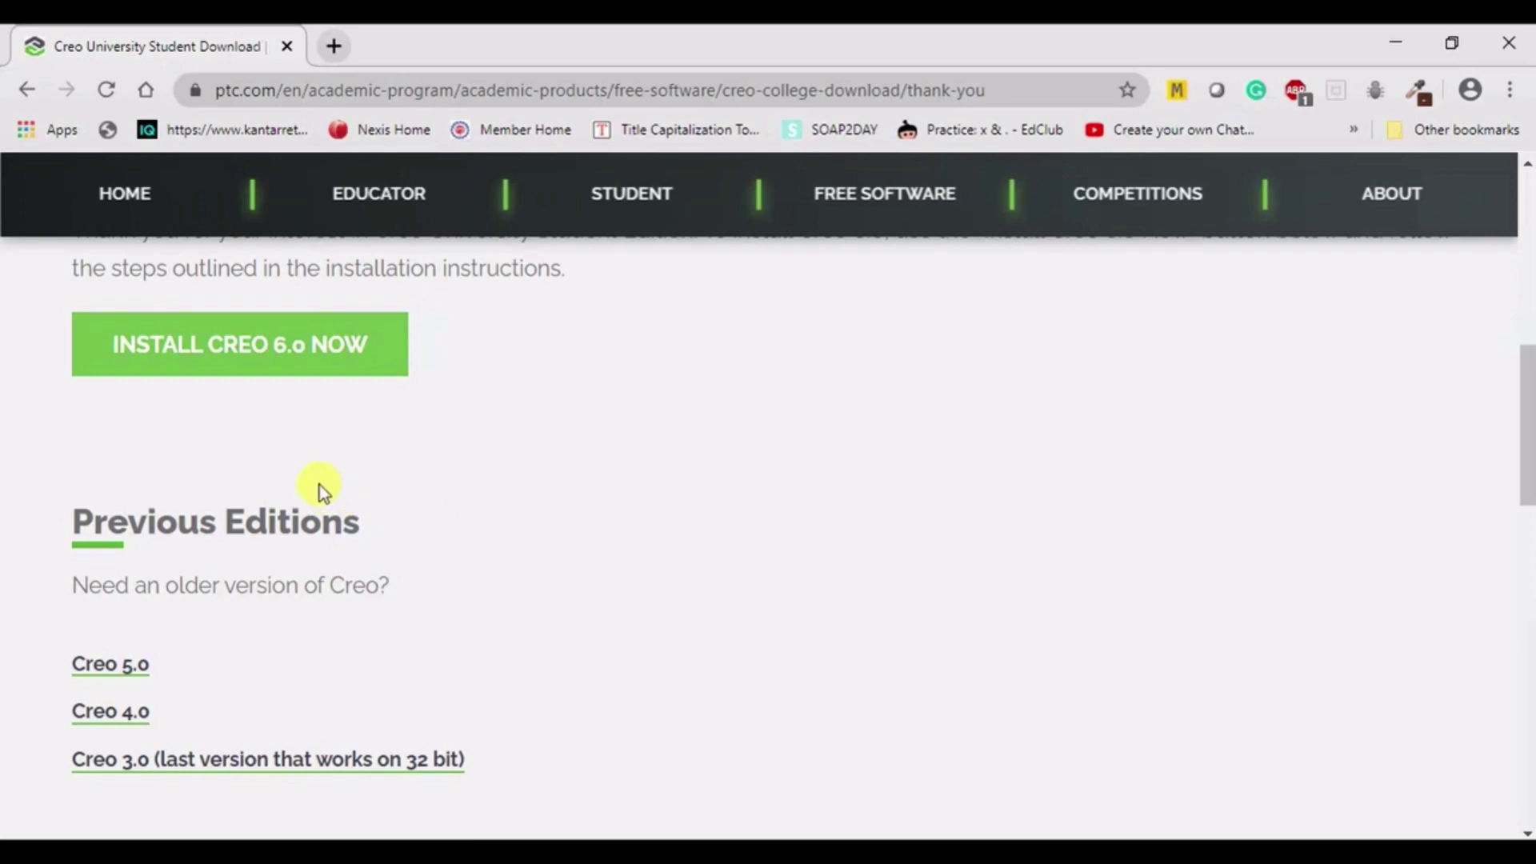
{"action": "scroll", "coordinate": [413, 497], "scroll_direction": "up", "scroll_amount": 7}
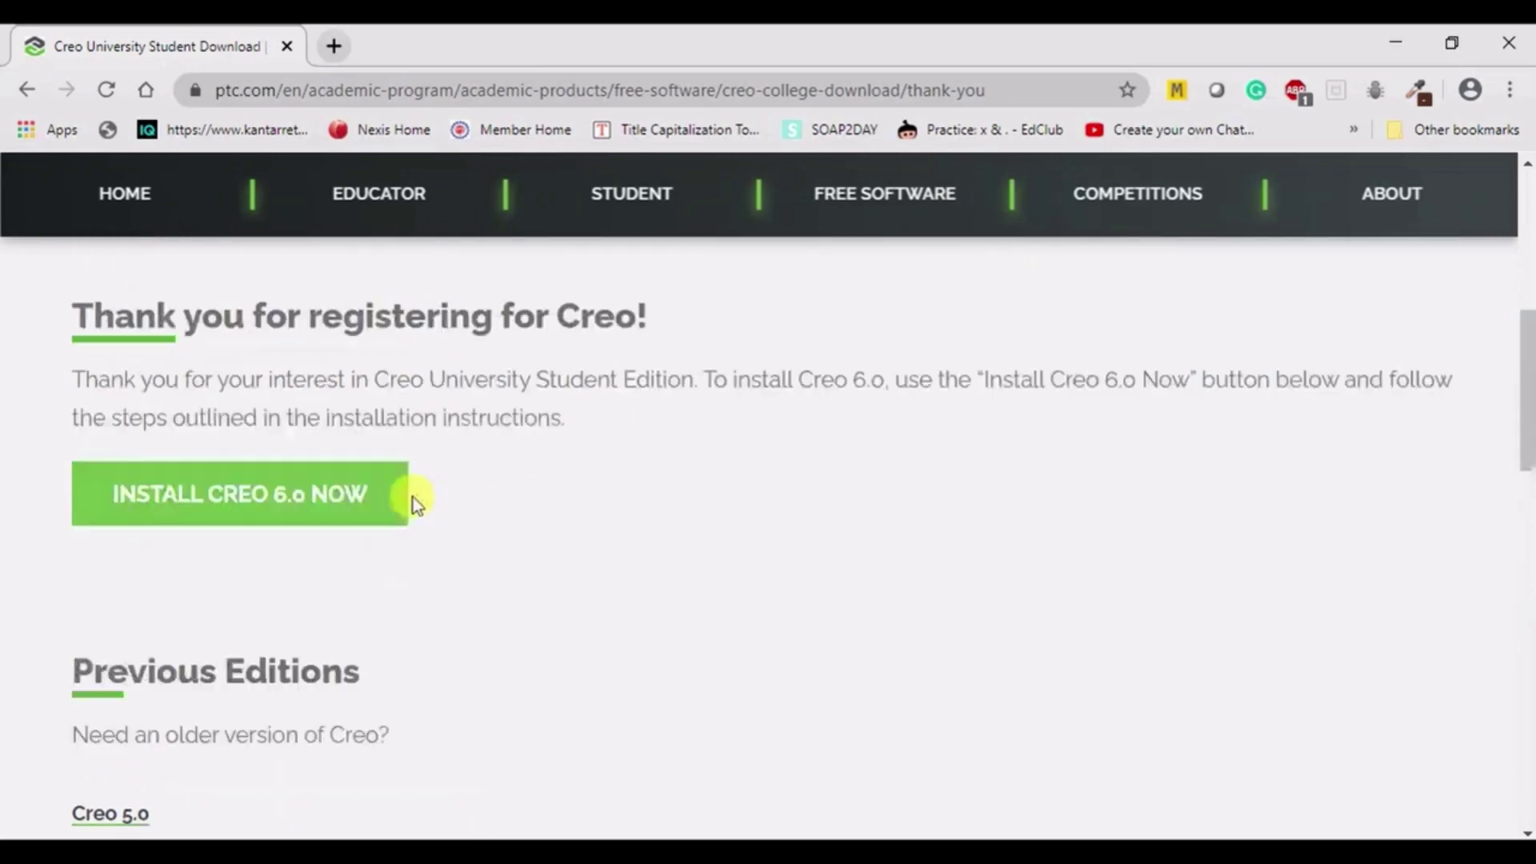
{"action": "scroll", "coordinate": [880, 464], "scroll_direction": "down", "scroll_amount": 7}
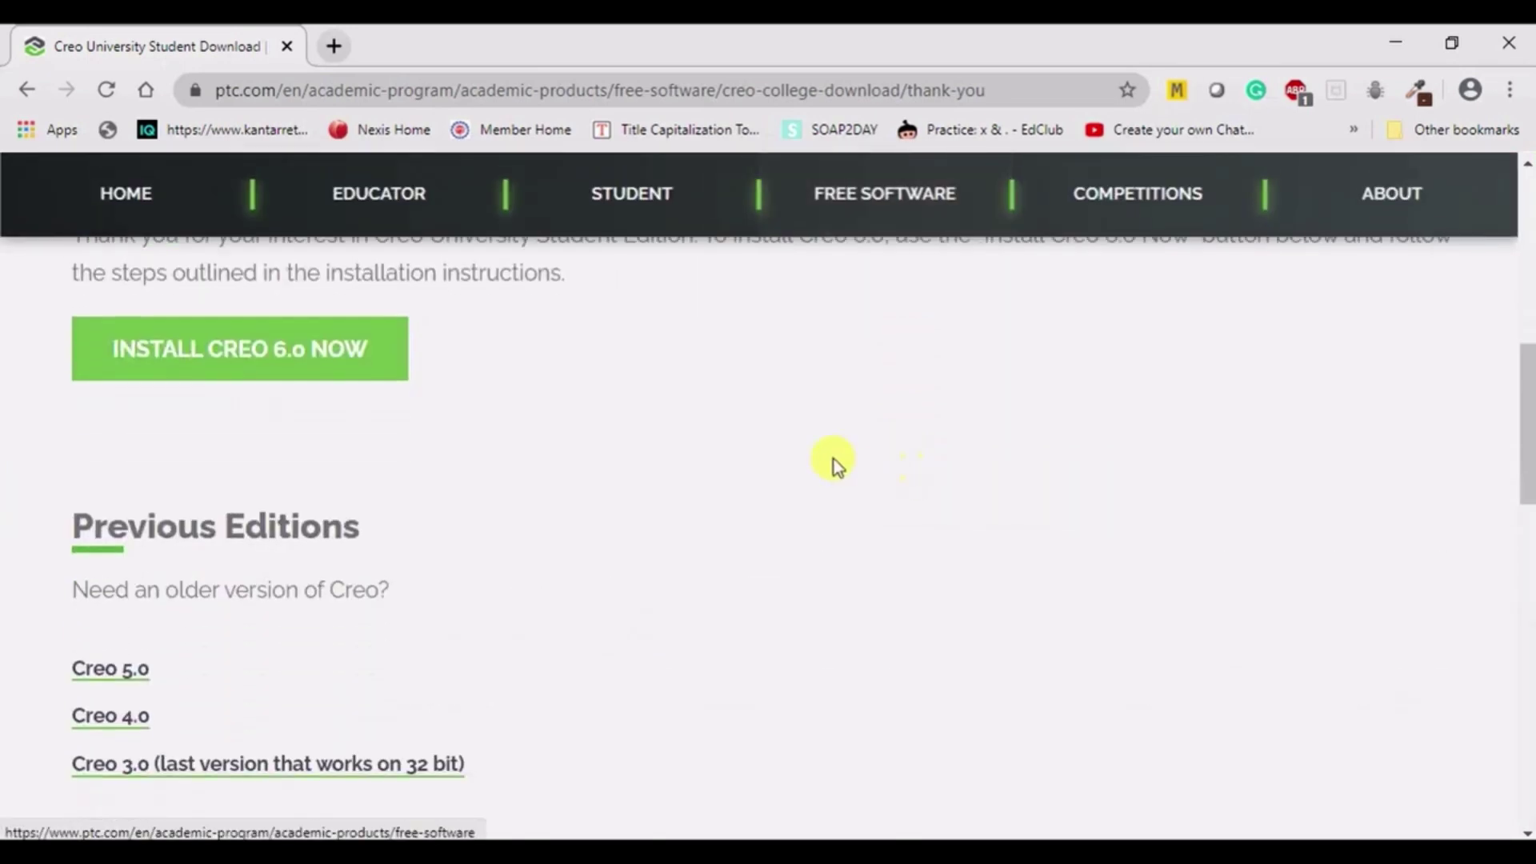
{"action": "scroll", "coordinate": [297, 461], "scroll_direction": "down", "scroll_amount": 2}
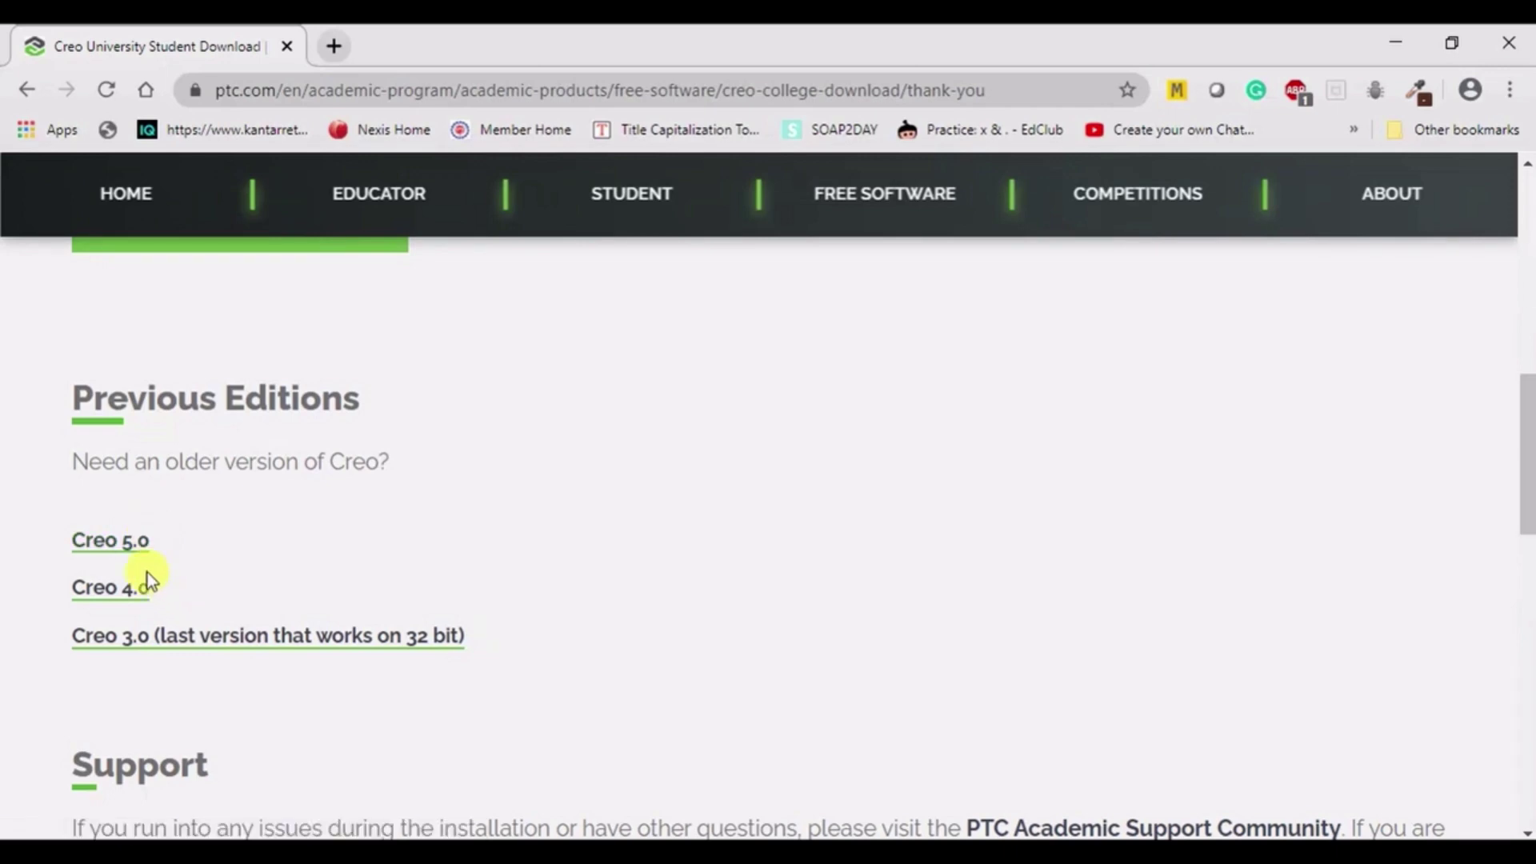
{"action": "scroll", "coordinate": [127, 496], "scroll_direction": "down", "scroll_amount": 3}
{"action": "scroll", "coordinate": [132, 491], "scroll_direction": "up", "scroll_amount": 3}
{"action": "scroll", "coordinate": [189, 544], "scroll_direction": "up", "scroll_amount": 3}
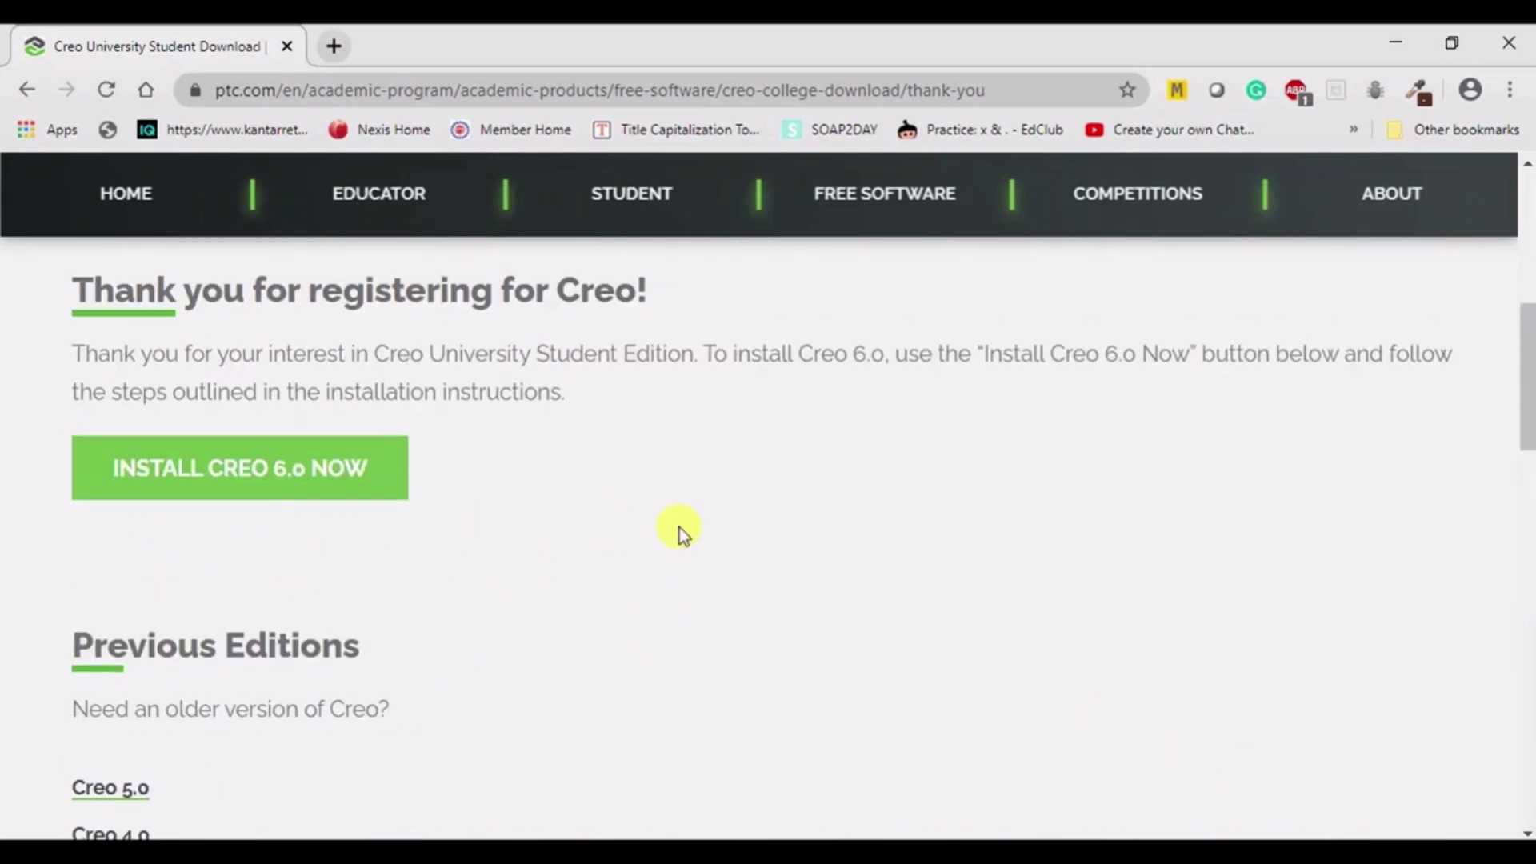
{"action": "scroll", "coordinate": [154, 538], "scroll_direction": "down", "scroll_amount": 3}
{"action": "scroll", "coordinate": [152, 540], "scroll_direction": "up", "scroll_amount": 1}
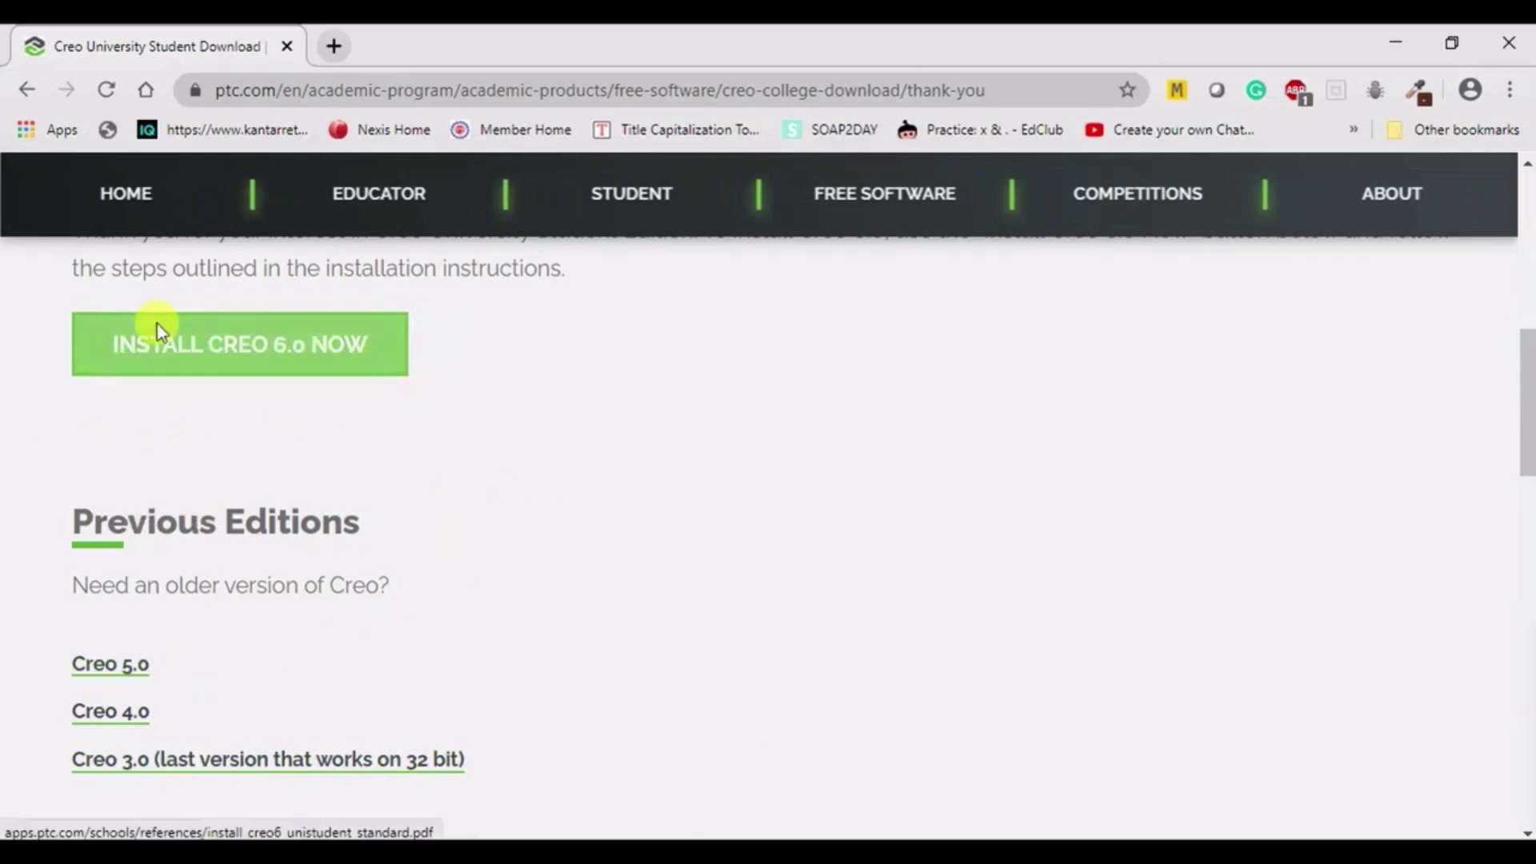
- Open the Creo 6.0 Student Edition Quick Installation Guide PDF and scroll through both pages and back
{"action": "left_click", "coordinate": [212, 352]}
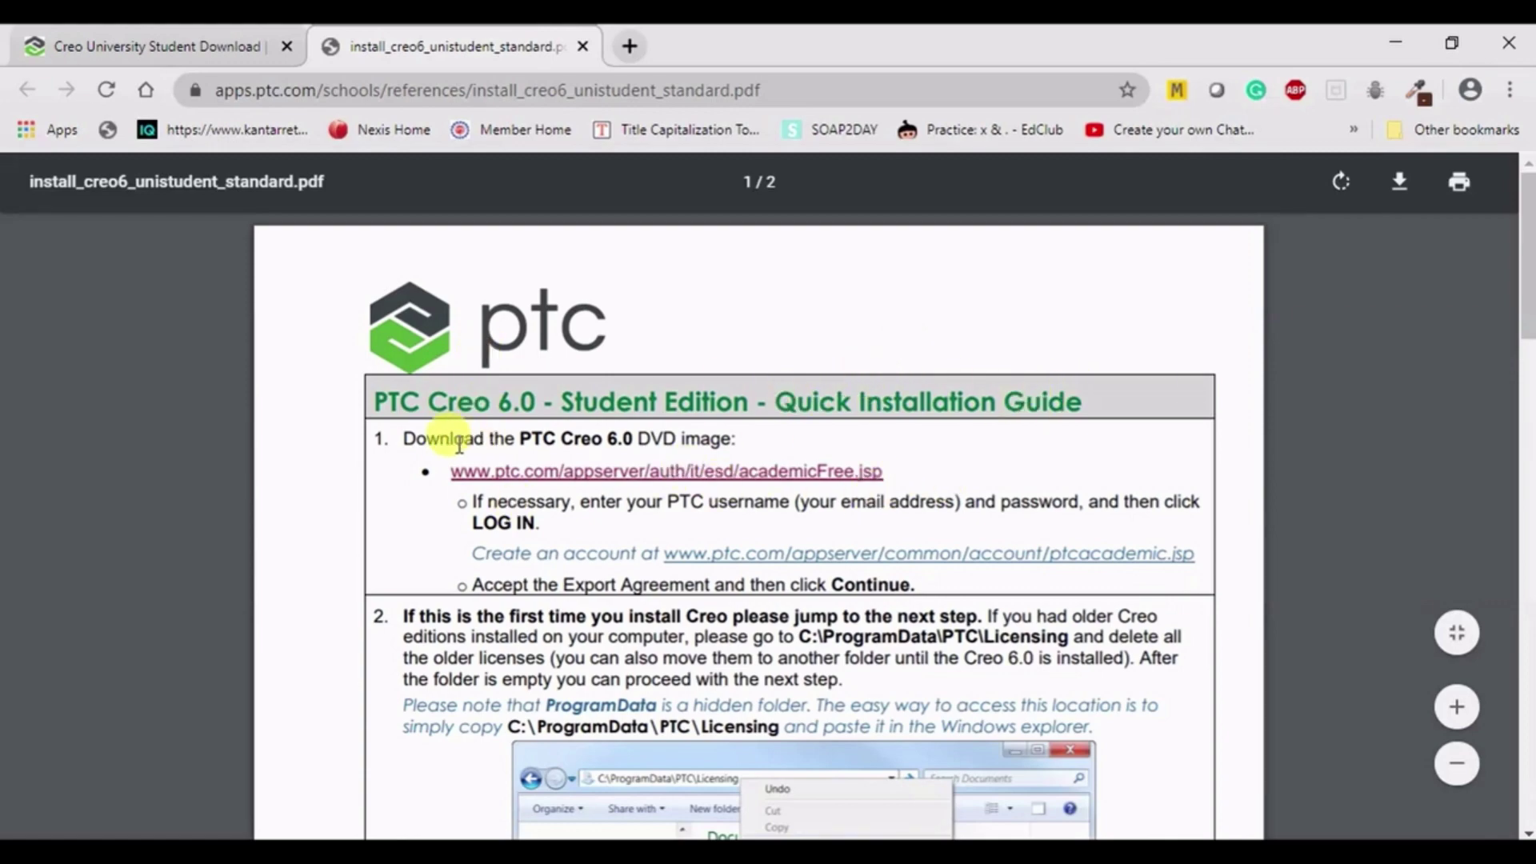
{"action": "scroll", "coordinate": [346, 342], "scroll_direction": "down", "scroll_amount": 15}
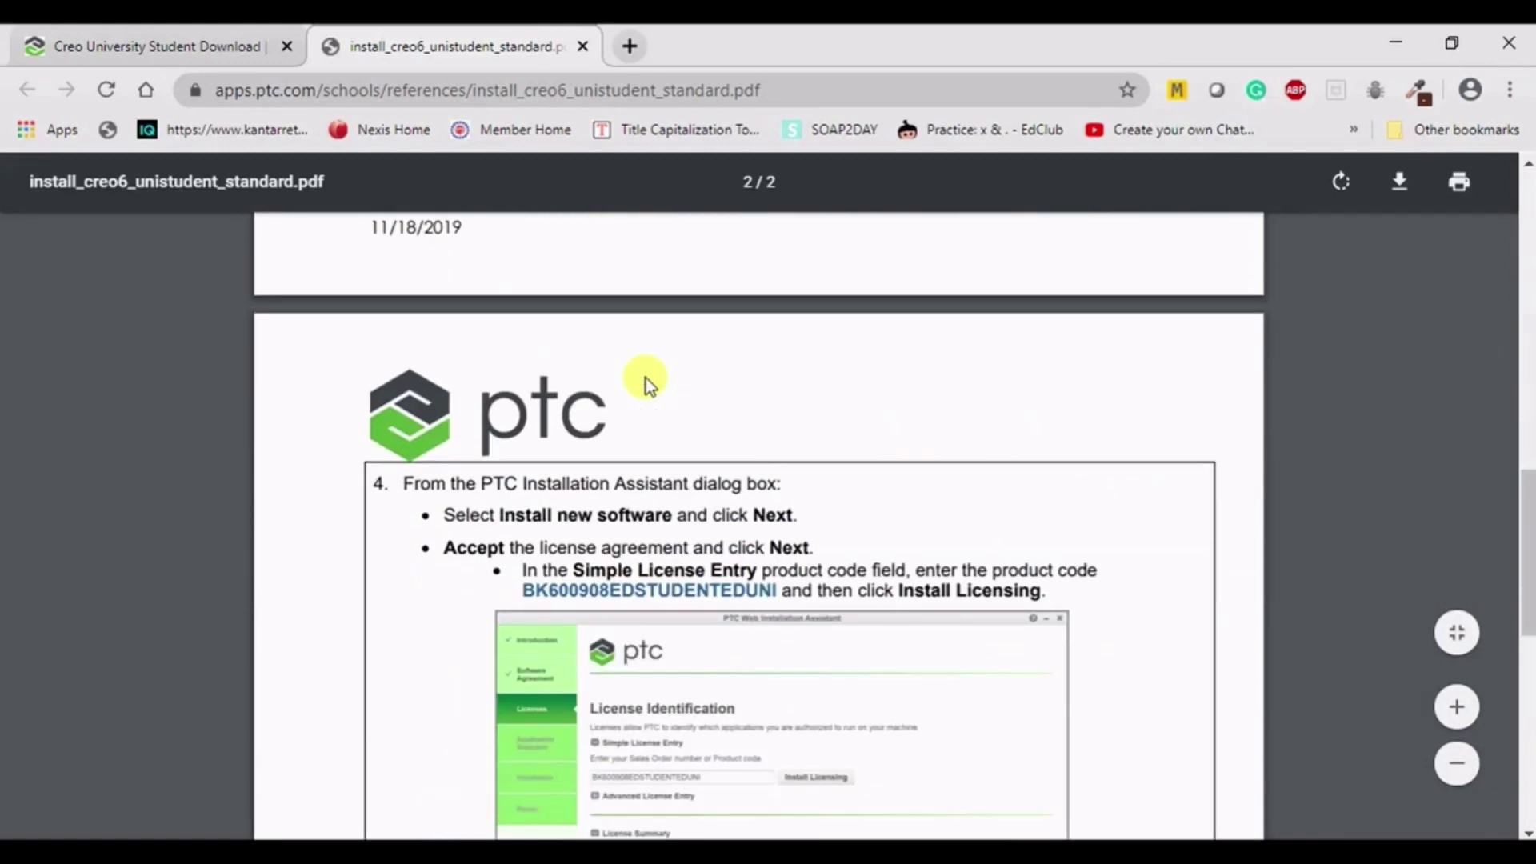
{"action": "scroll", "coordinate": [648, 384], "scroll_direction": "down", "scroll_amount": 10}
{"action": "scroll", "coordinate": [648, 384], "scroll_direction": "up", "scroll_amount": 10}
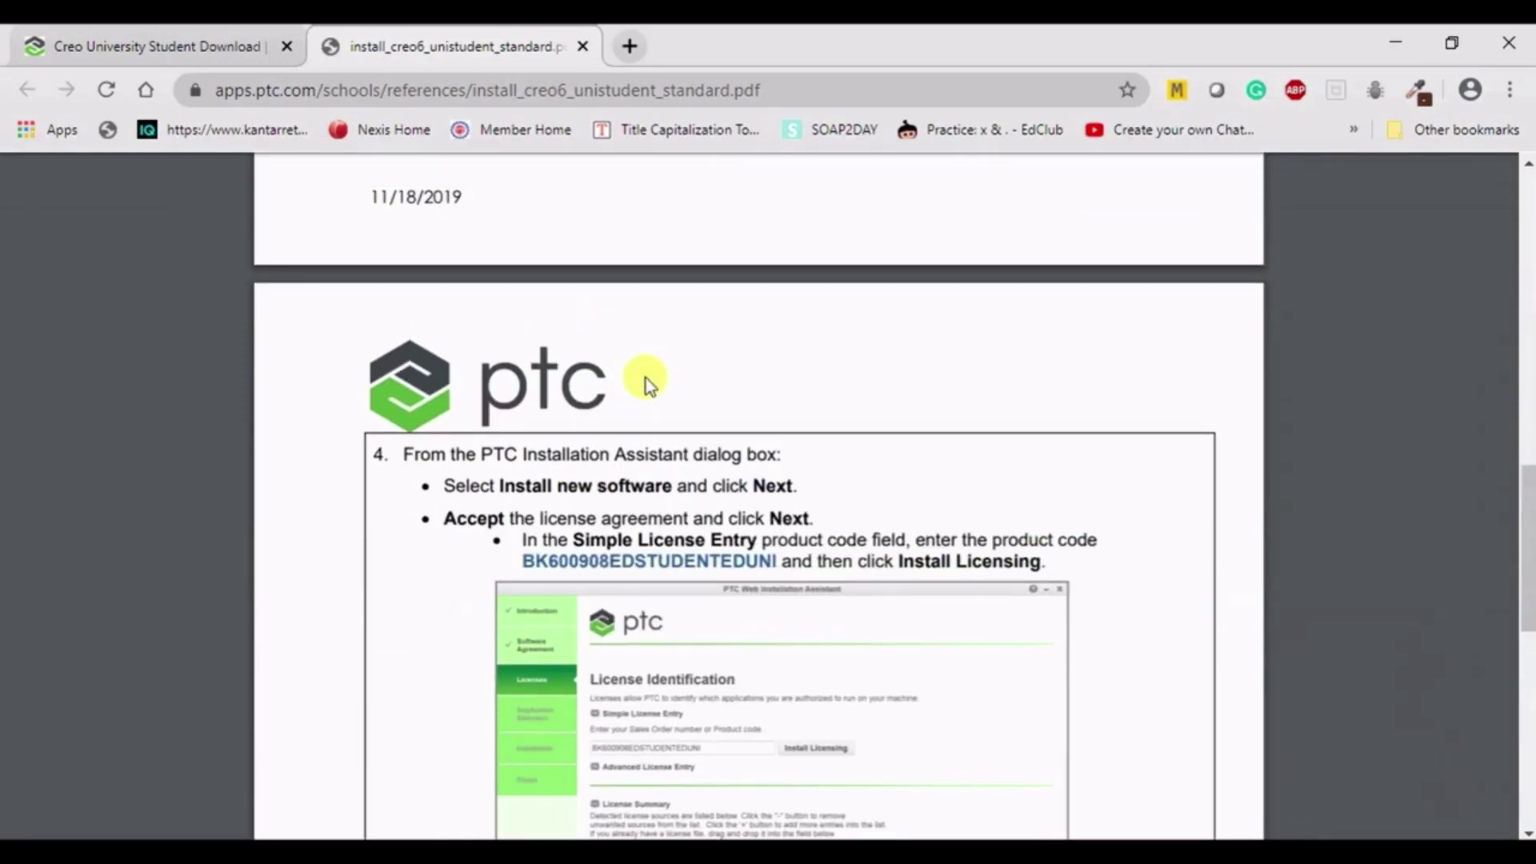
{"action": "scroll", "coordinate": [648, 384], "scroll_direction": "up", "scroll_amount": 5}
{"action": "scroll", "coordinate": [644, 387], "scroll_direction": "up", "scroll_amount": 6}
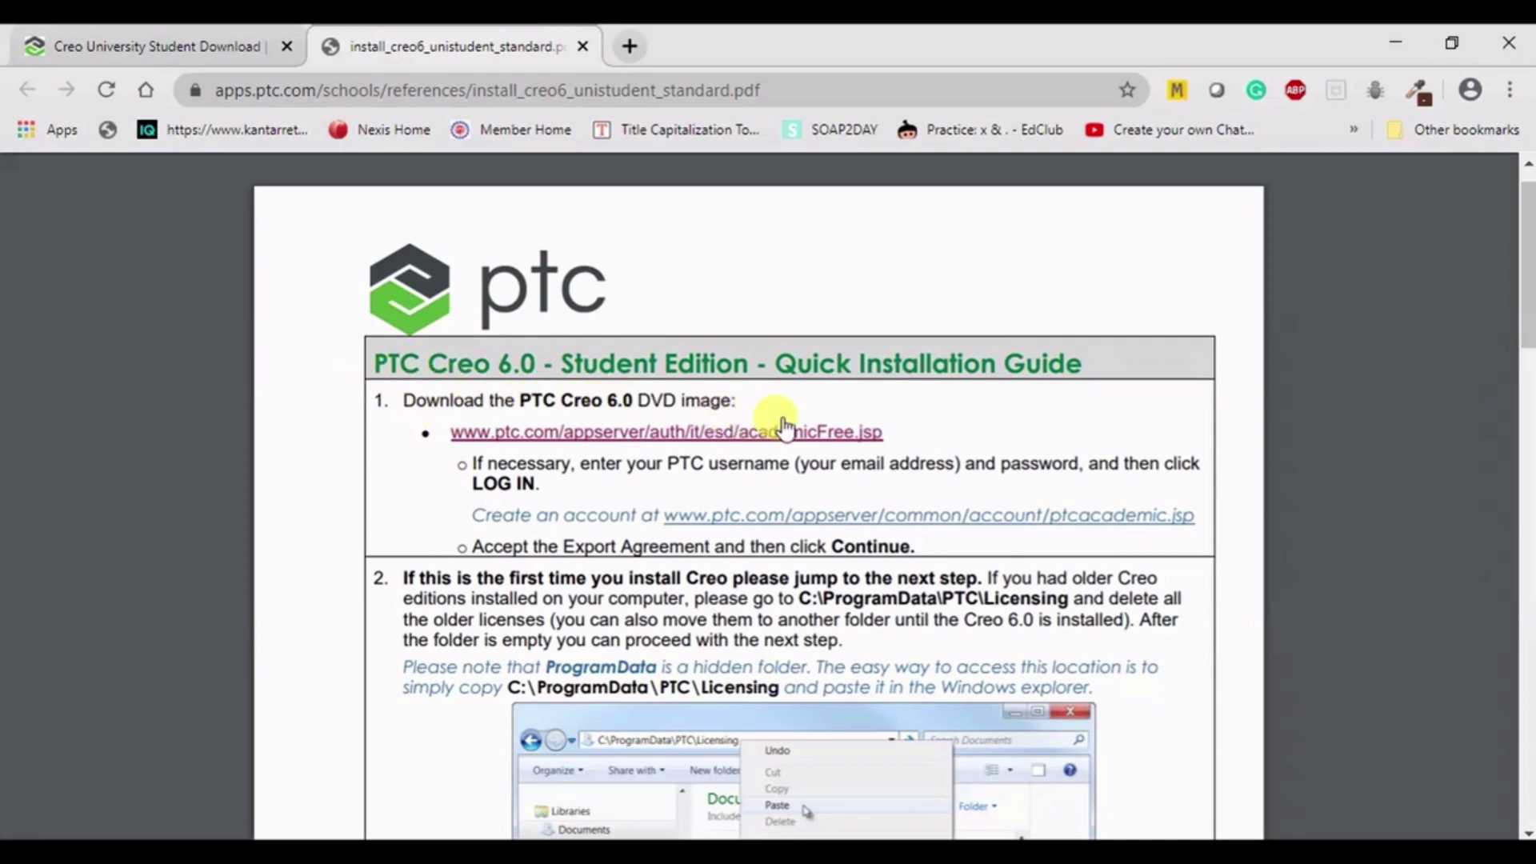
- Open the guide's academicFree.jsp download link in a new tab and switch to the PTC login page
{"action": "right_click", "coordinate": [565, 430]}
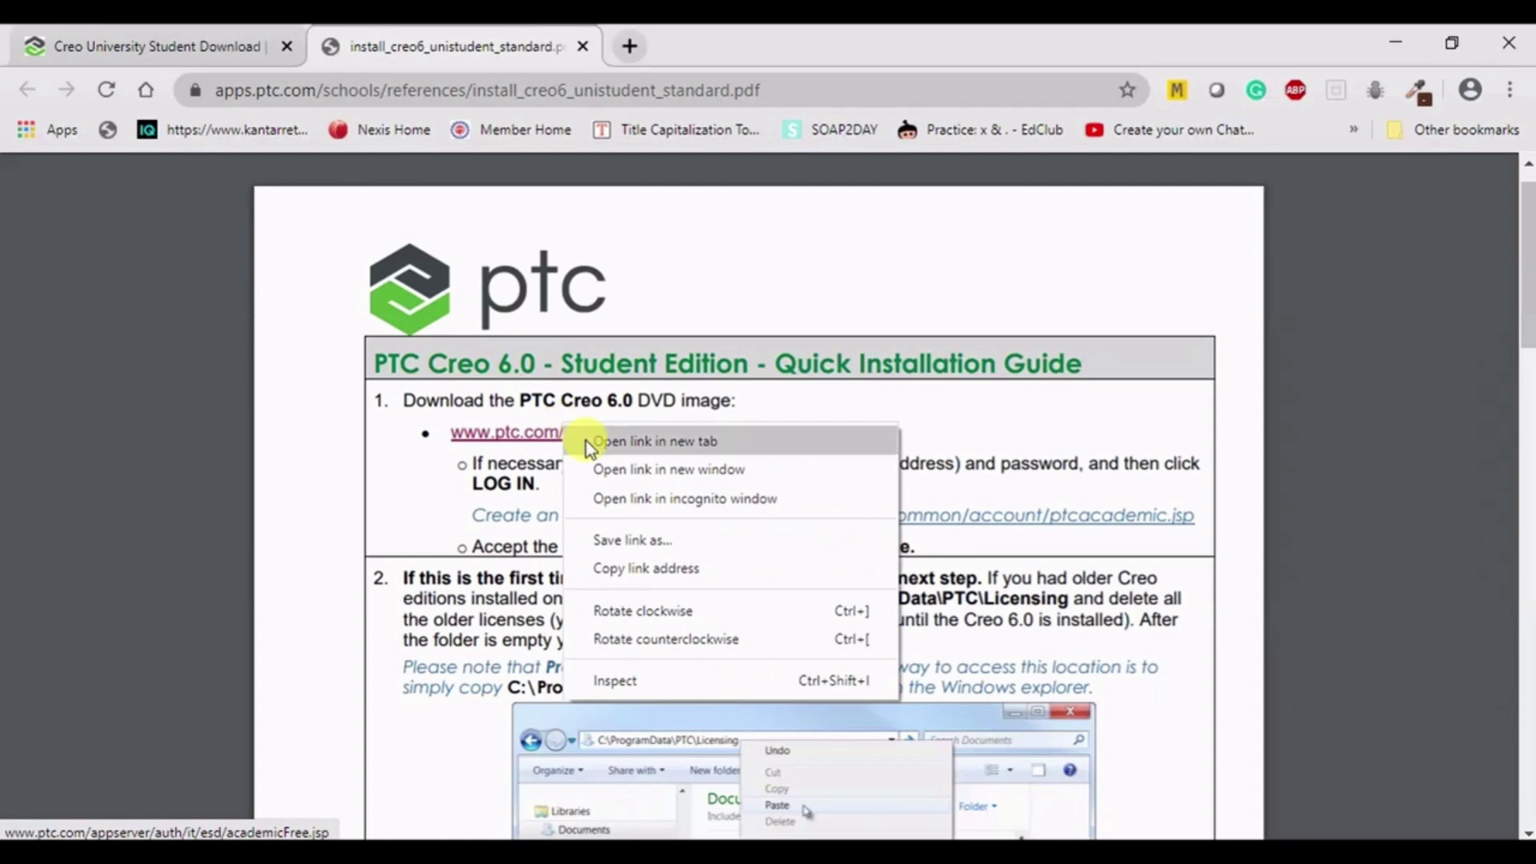
{"action": "left_click", "coordinate": [589, 442]}
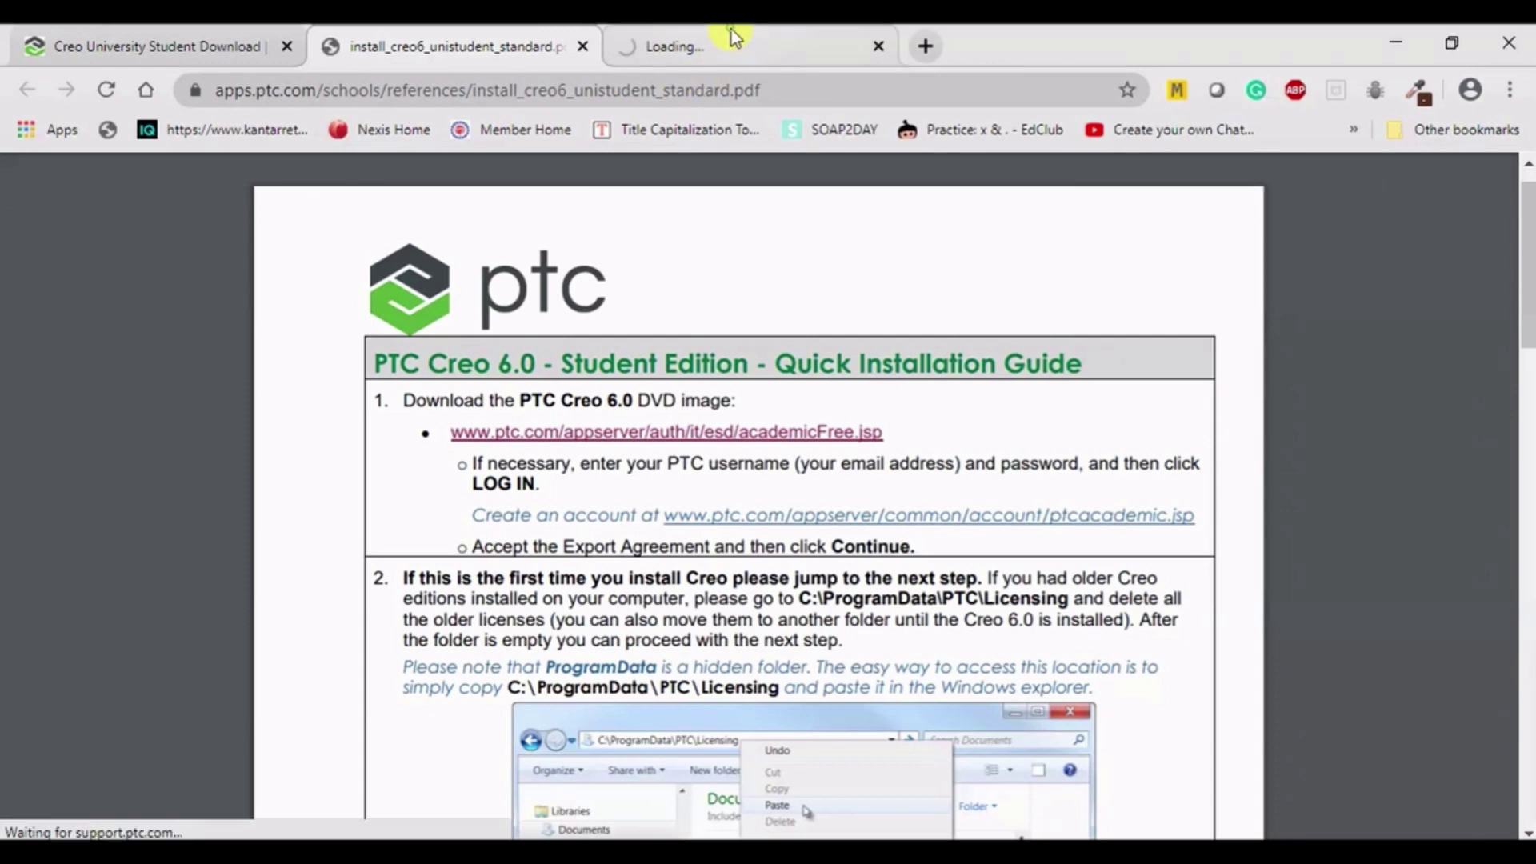
{"action": "left_click", "coordinate": [720, 42]}
{"action": "left_click", "coordinate": [414, 34]}
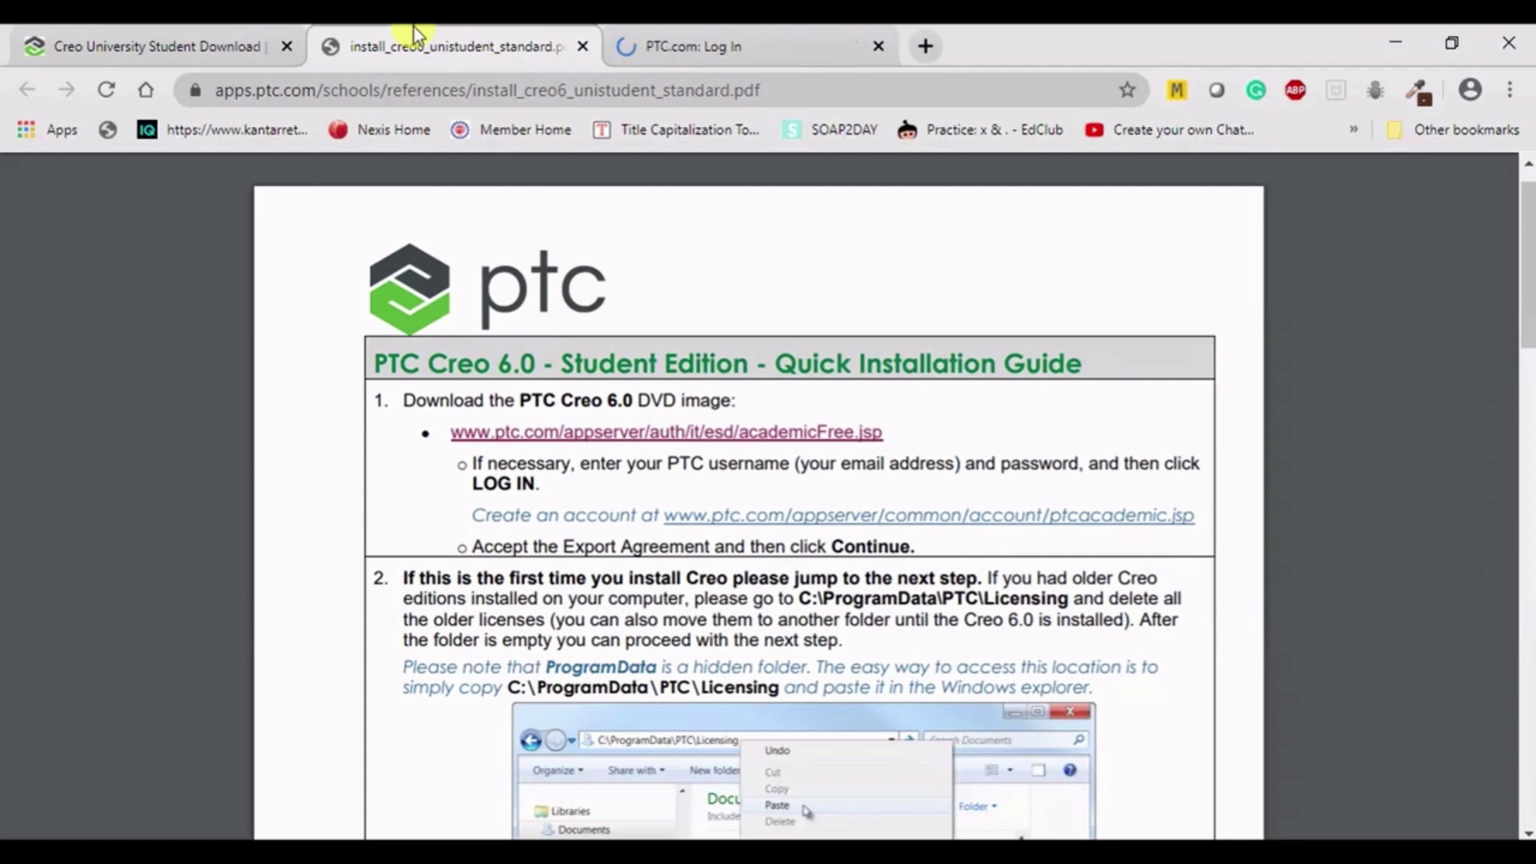
{"action": "left_click", "coordinate": [640, 29]}
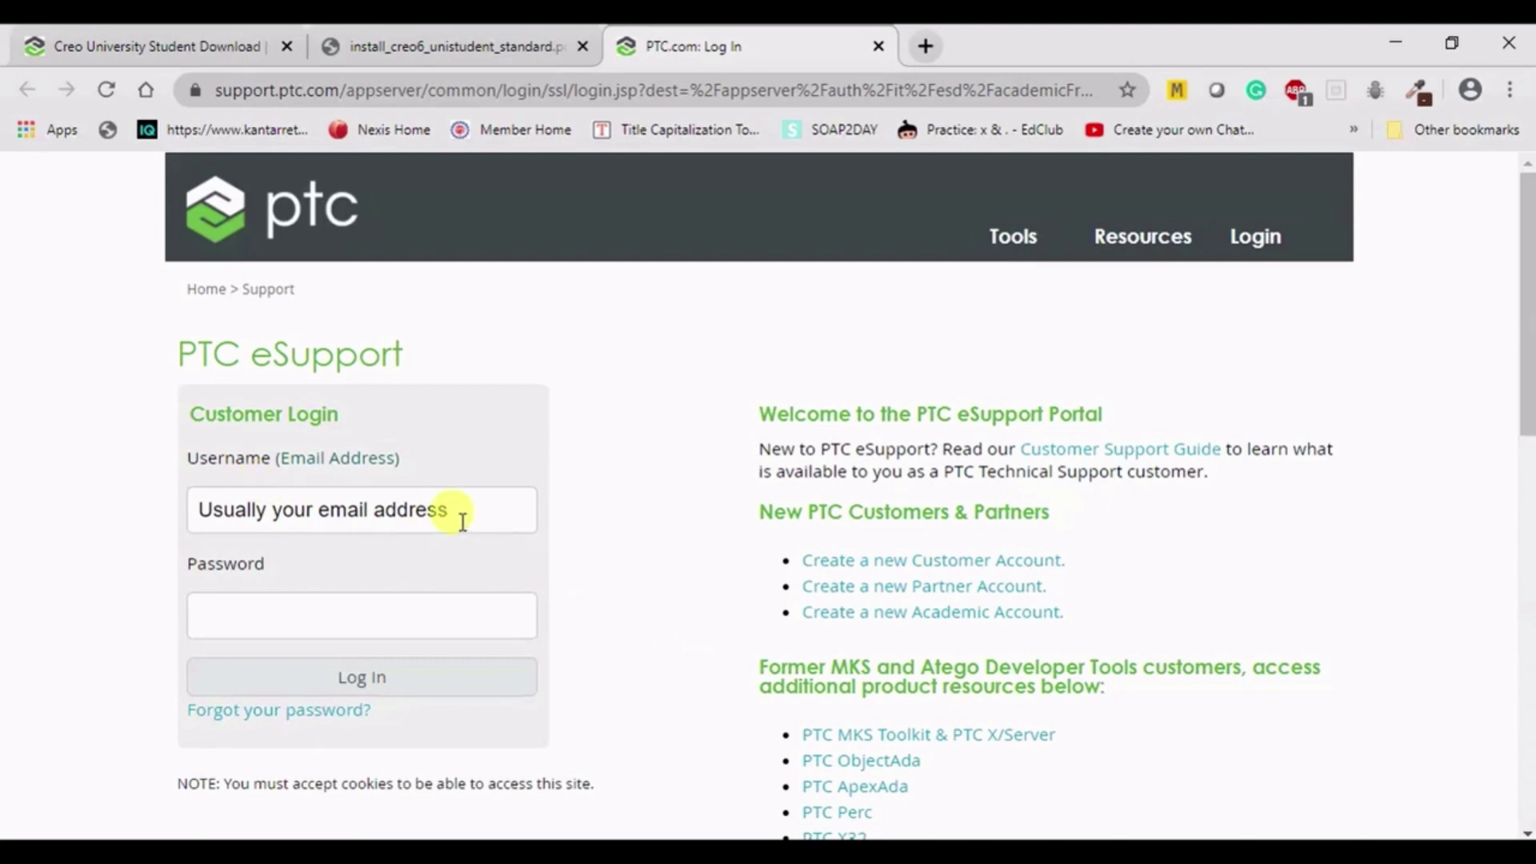
- Scroll the PTC eSupport login page and start entering the account username
{"action": "scroll", "coordinate": [425, 507], "scroll_direction": "down", "scroll_amount": 5}
{"action": "scroll", "coordinate": [439, 516], "scroll_direction": "up", "scroll_amount": 5}
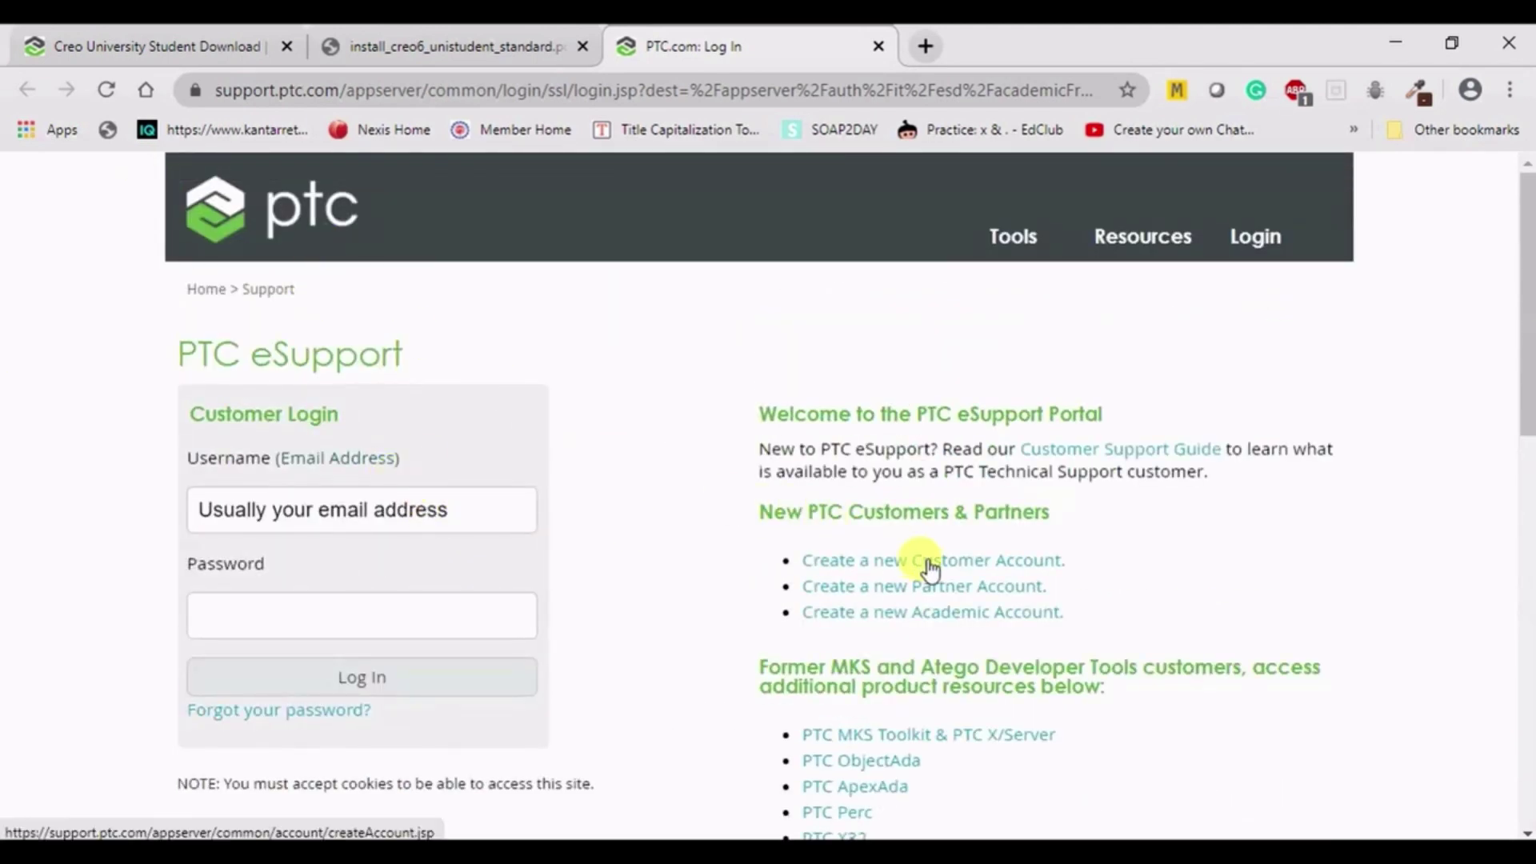
{"action": "scroll", "coordinate": [696, 583], "scroll_direction": "down", "scroll_amount": 3}
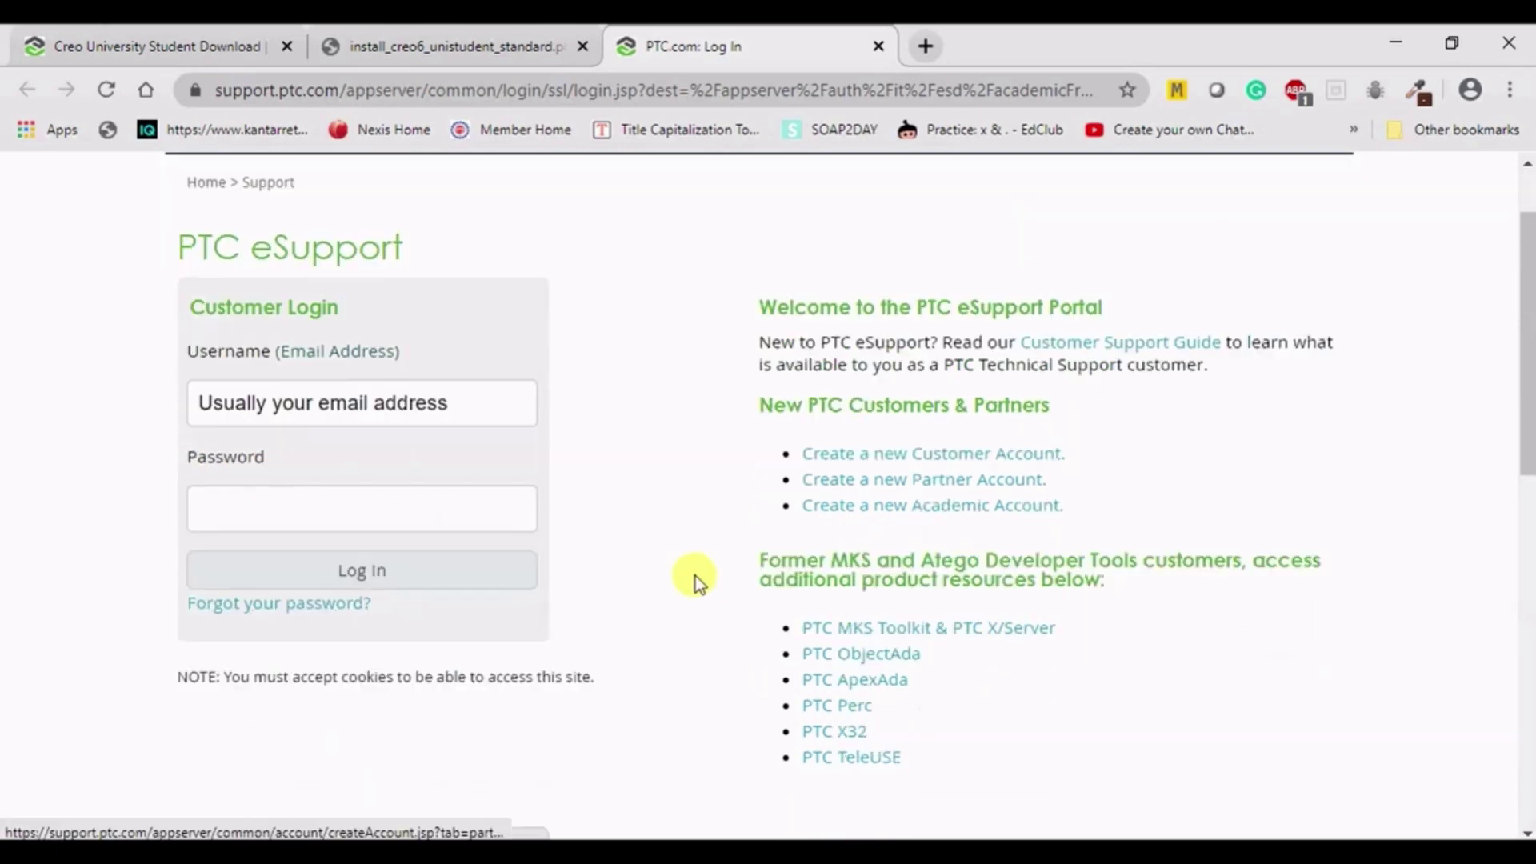
{"action": "left_click", "coordinate": [290, 265]}
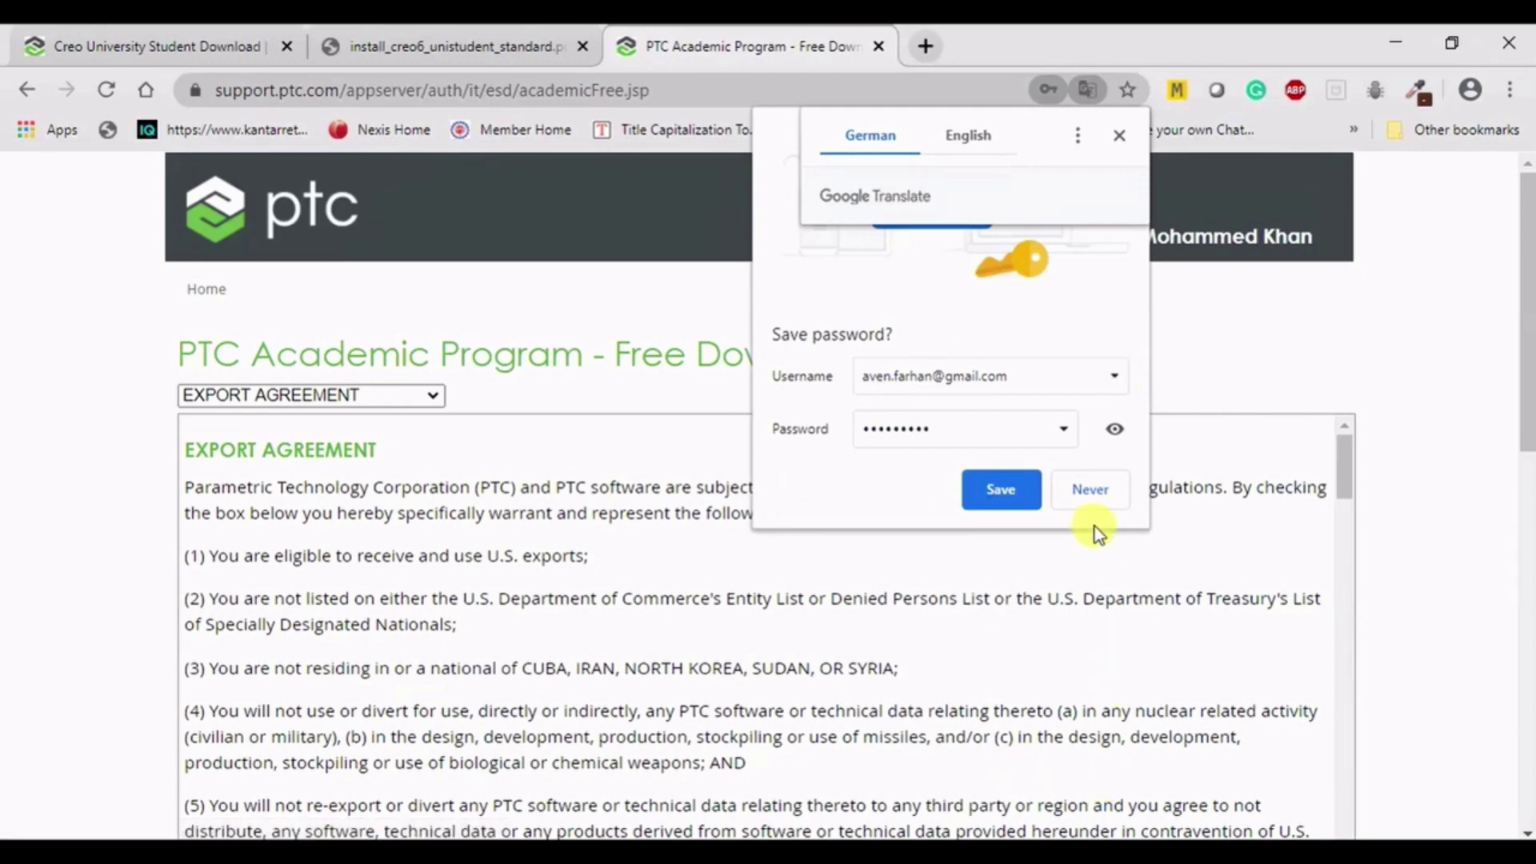
- Decline saving the password, dismiss the Google Translate offer, and scroll the download page down
{"action": "left_click", "coordinate": [1090, 489]}
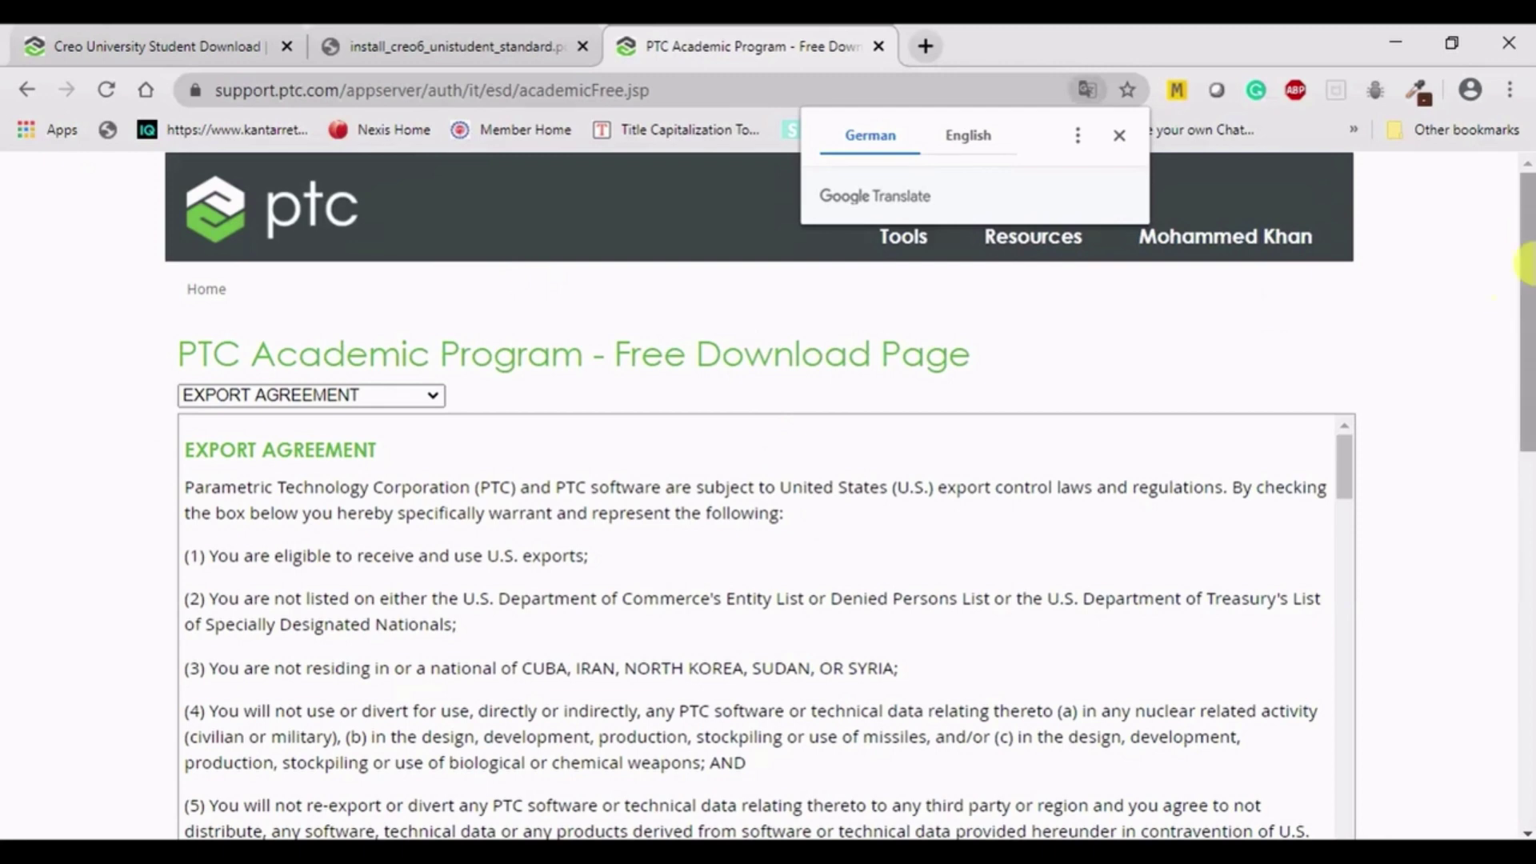
{"action": "left_click", "coordinate": [1528, 279]}
{"action": "left_click_drag", "start_coordinate": [1528, 278], "coordinate": [1525, 325]}
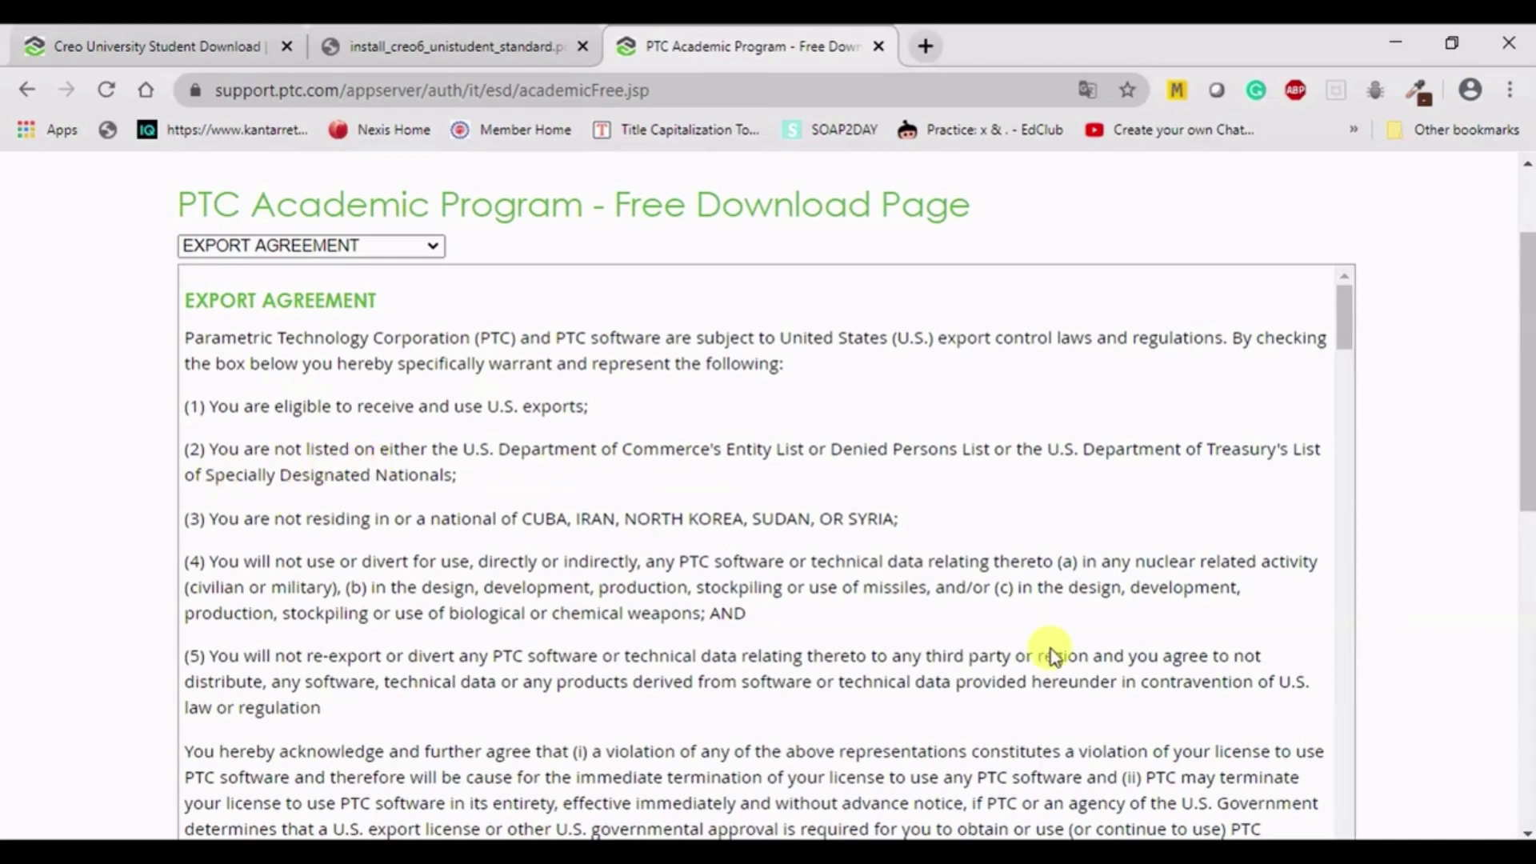
- Read through the Export Agreement conditions and confirm the 'BY CHECKING THIS BOX I CONFIRM' acceptance
{"action": "scroll", "coordinate": [632, 536], "scroll_direction": "down", "scroll_amount": 3}
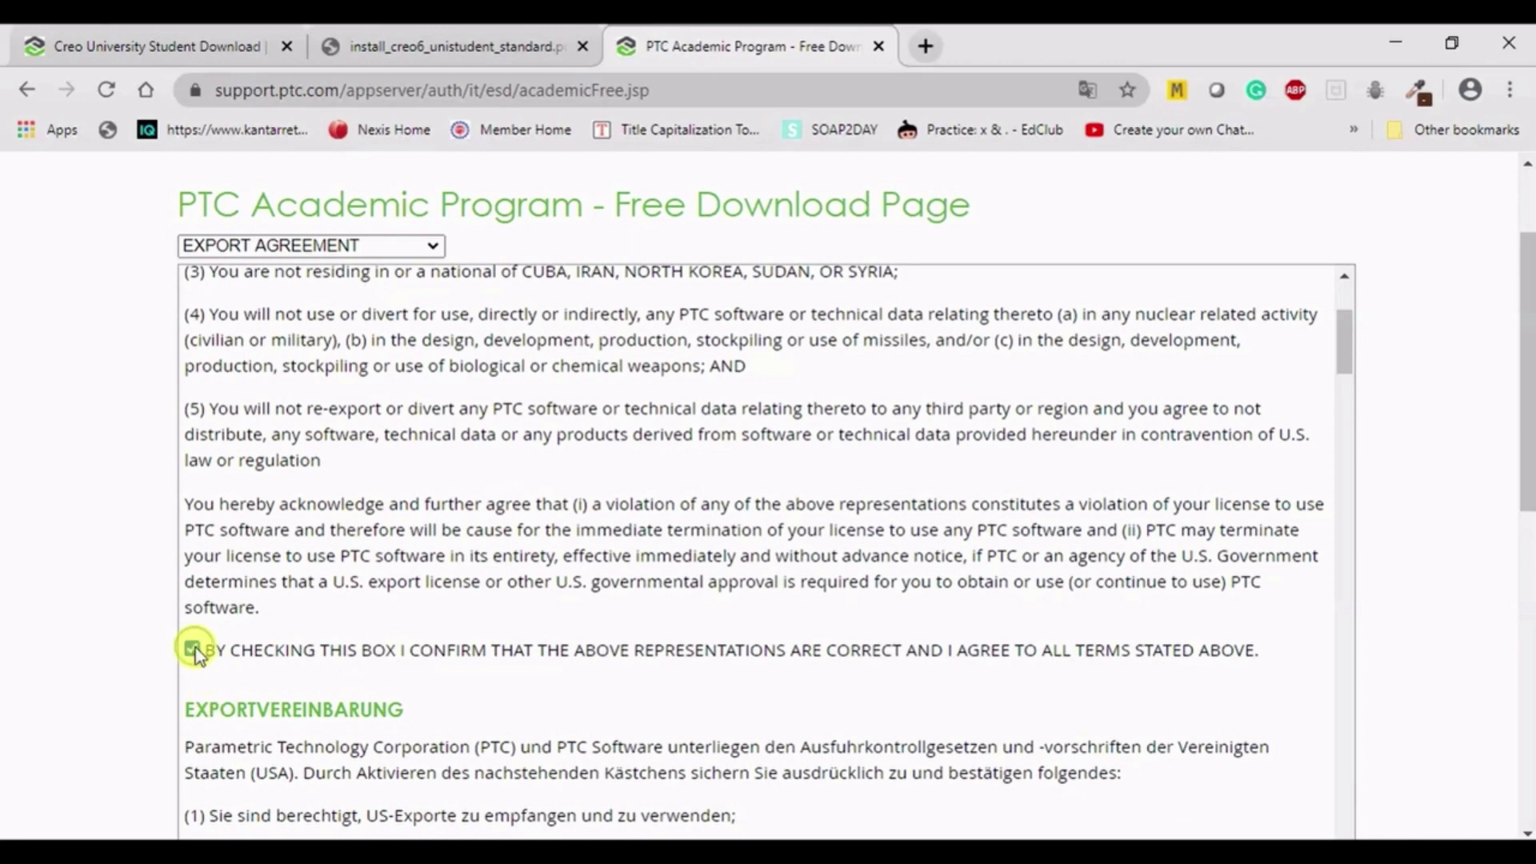
{"action": "scroll", "coordinate": [583, 569], "scroll_direction": "up", "scroll_amount": 3}
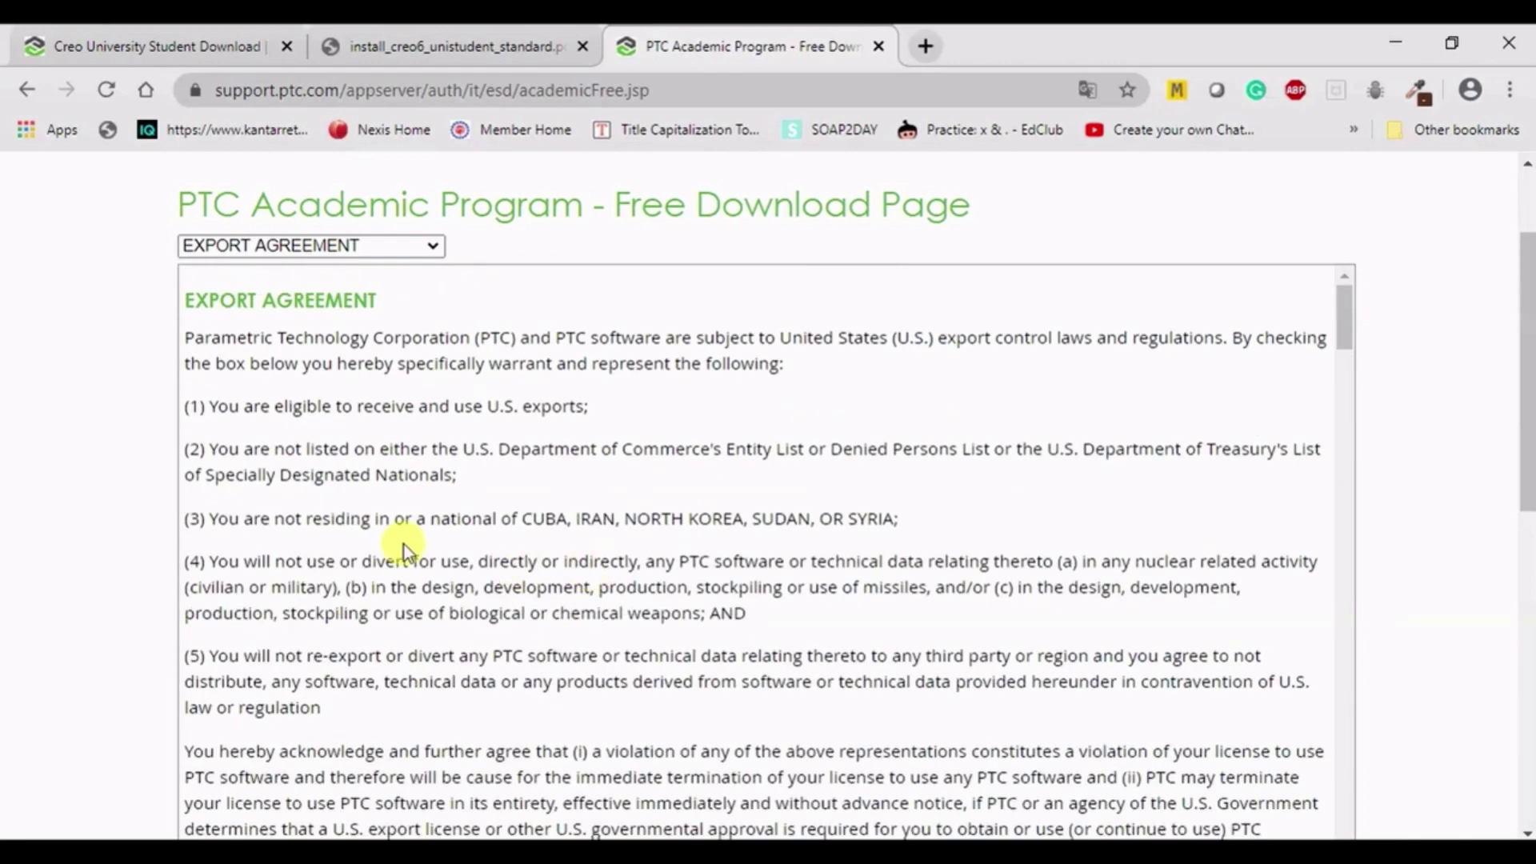
{"action": "scroll", "coordinate": [482, 545], "scroll_direction": "down", "scroll_amount": 10}
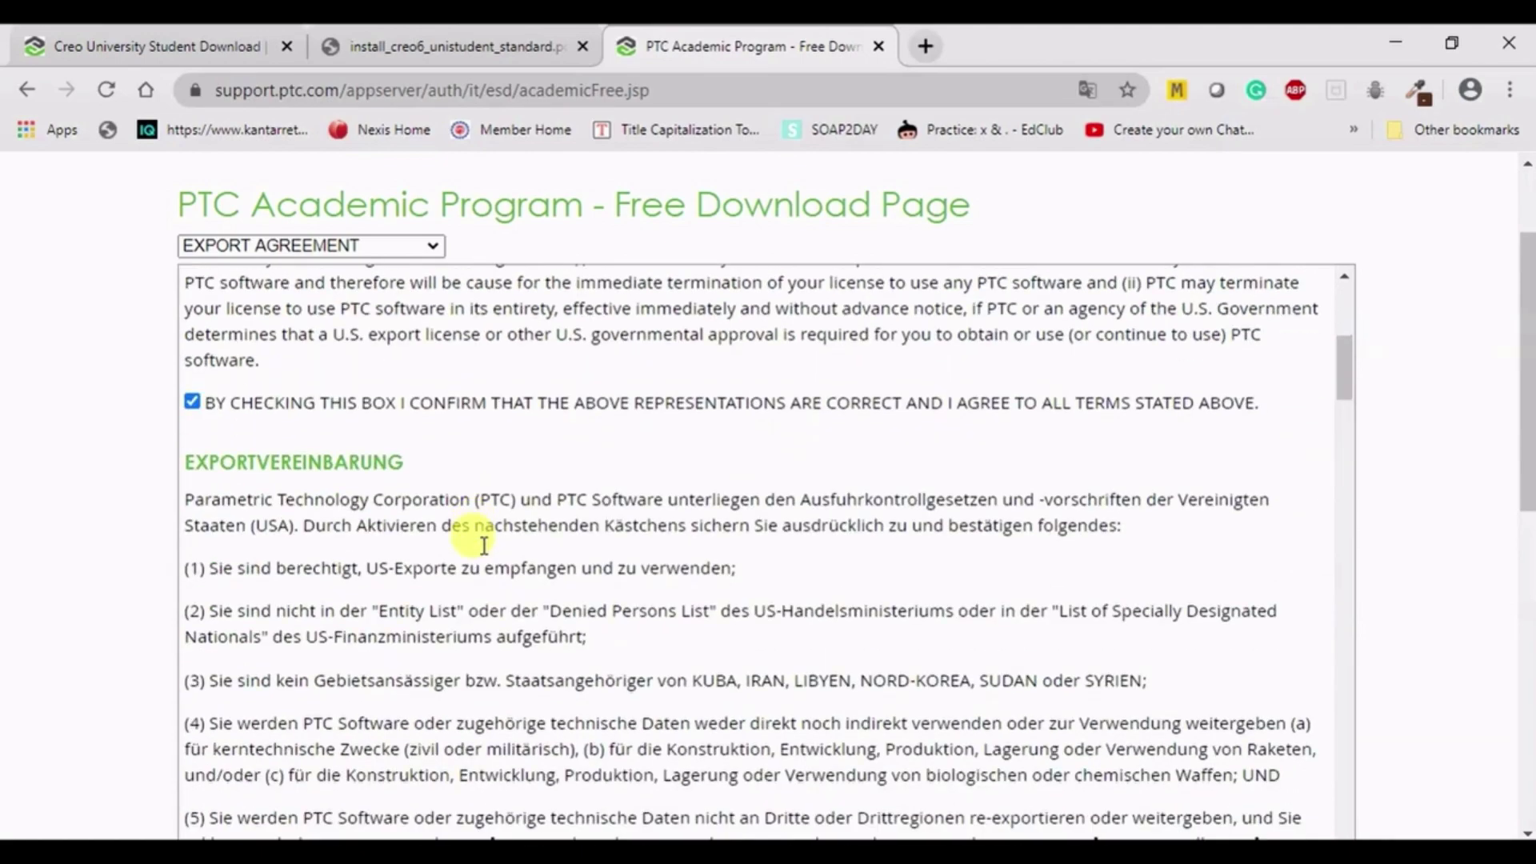
{"action": "scroll", "coordinate": [482, 546], "scroll_direction": "down", "scroll_amount": 10}
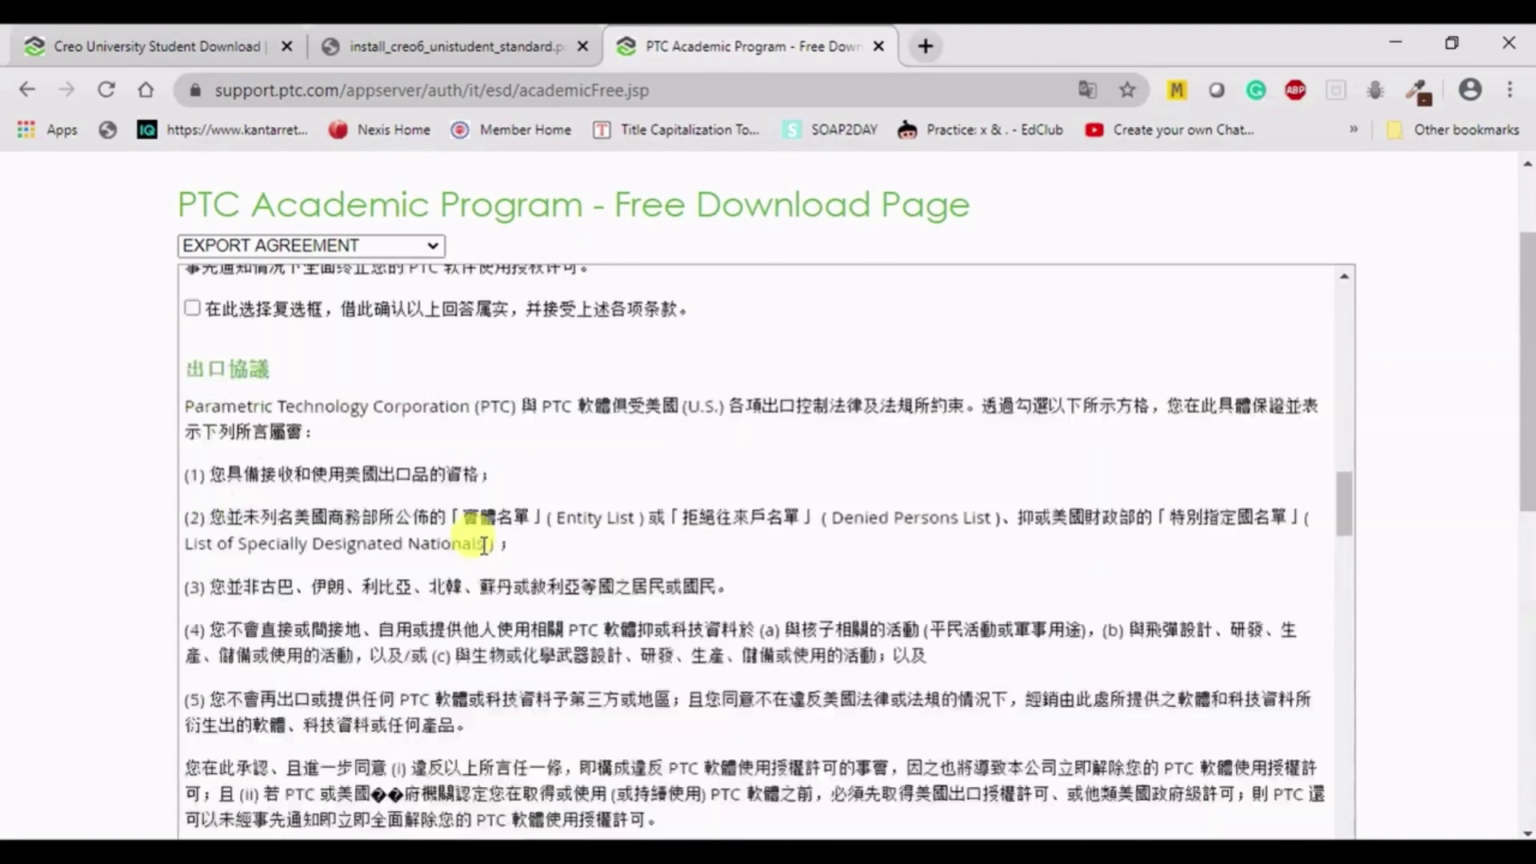
{"action": "scroll", "coordinate": [482, 546], "scroll_direction": "down", "scroll_amount": 10}
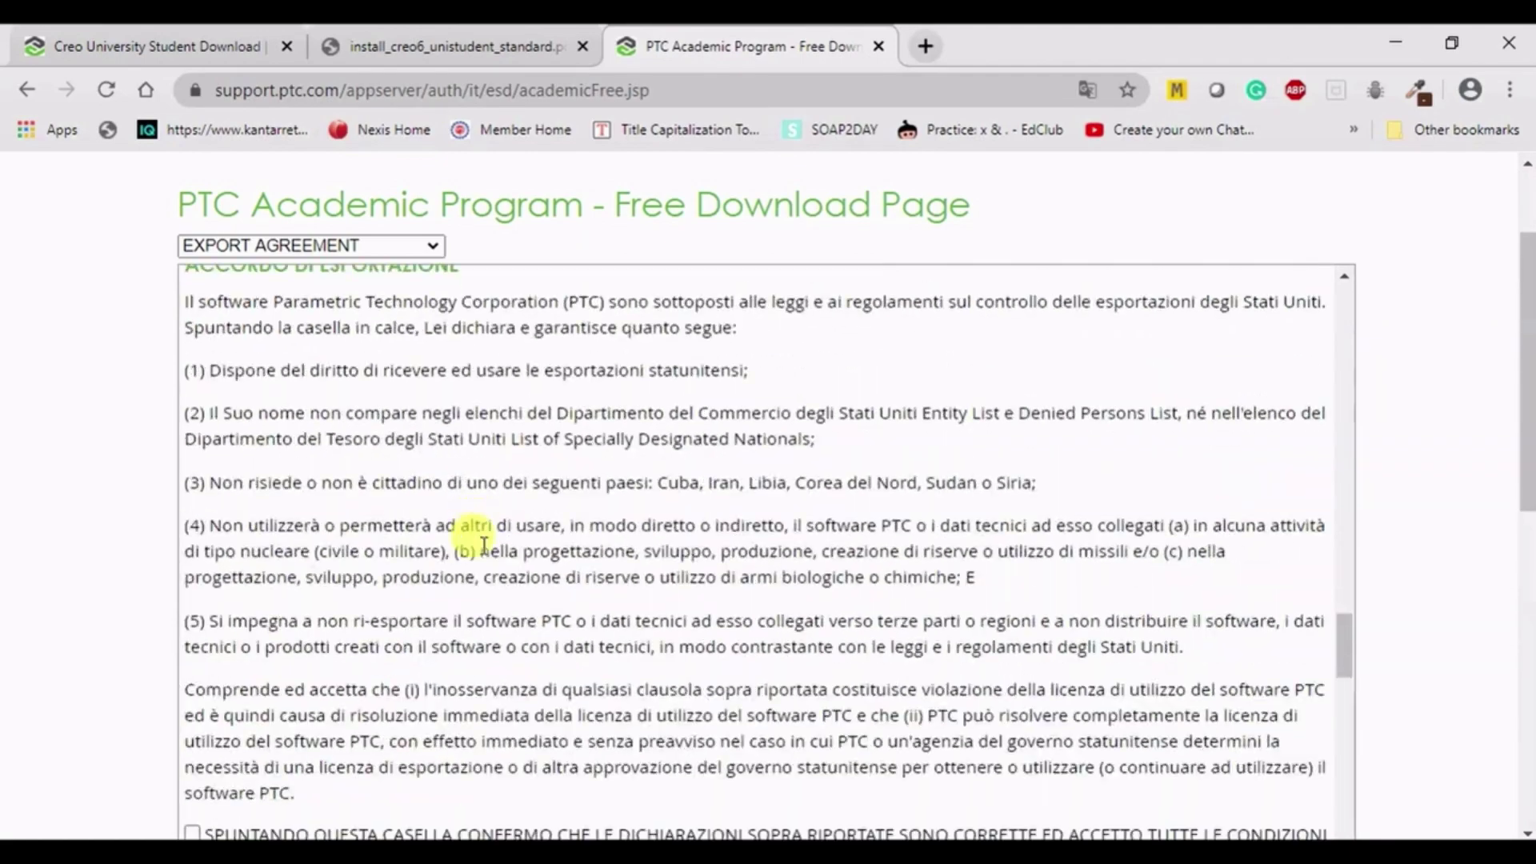
{"action": "scroll", "coordinate": [482, 546], "scroll_direction": "down", "scroll_amount": 10}
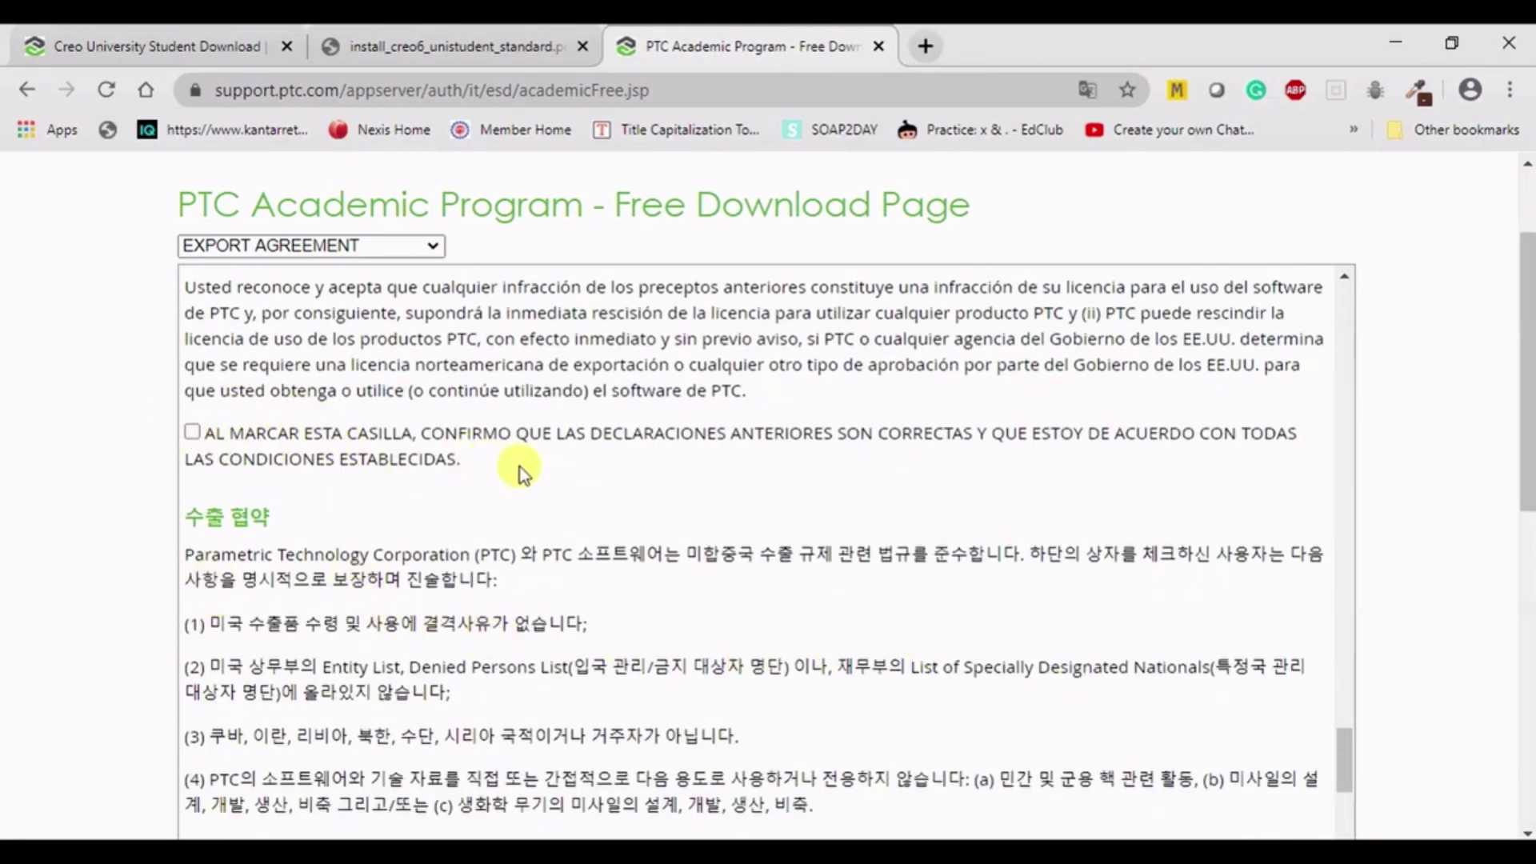
{"action": "scroll", "coordinate": [665, 490], "scroll_direction": "down", "scroll_amount": 5}
{"action": "scroll", "coordinate": [664, 490], "scroll_direction": "down", "scroll_amount": 2}
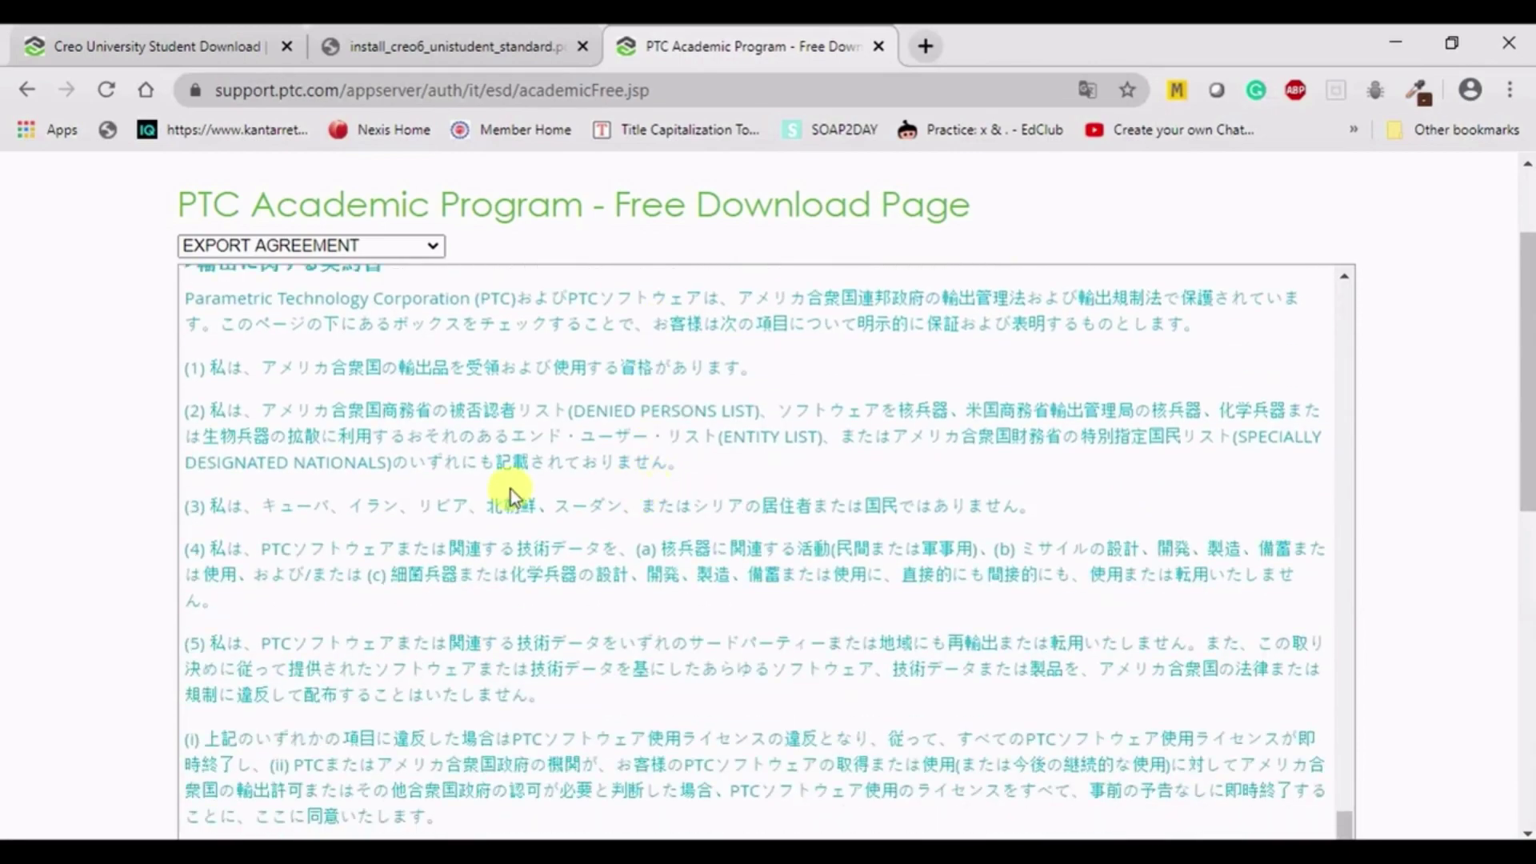
{"action": "scroll", "coordinate": [507, 494], "scroll_direction": "up", "scroll_amount": 10}
{"action": "scroll", "coordinate": [420, 502], "scroll_direction": "up", "scroll_amount": 15}
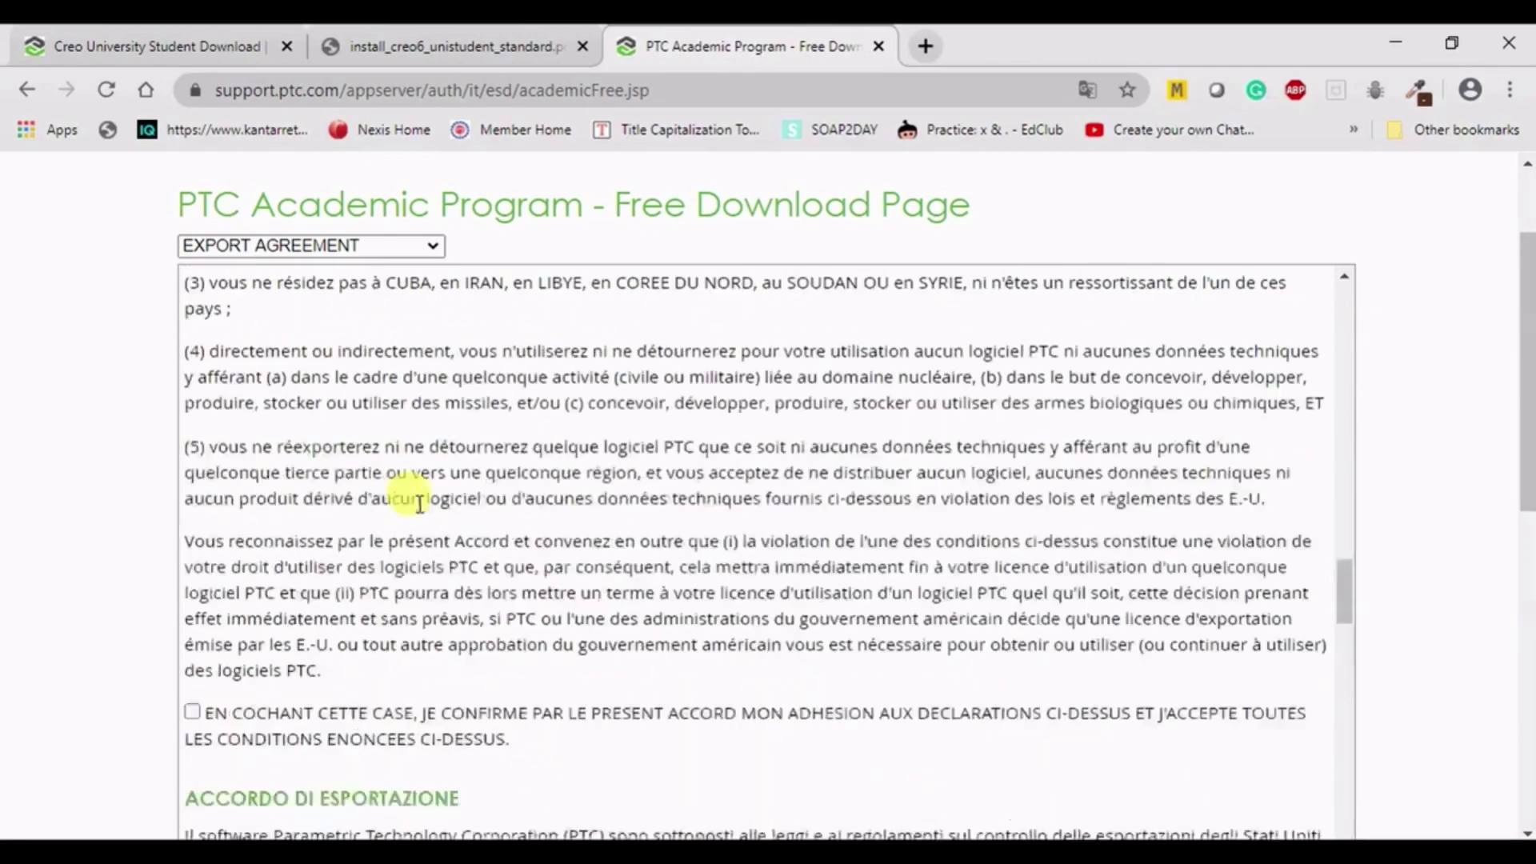
{"action": "scroll", "coordinate": [419, 507], "scroll_direction": "up", "scroll_amount": 12}
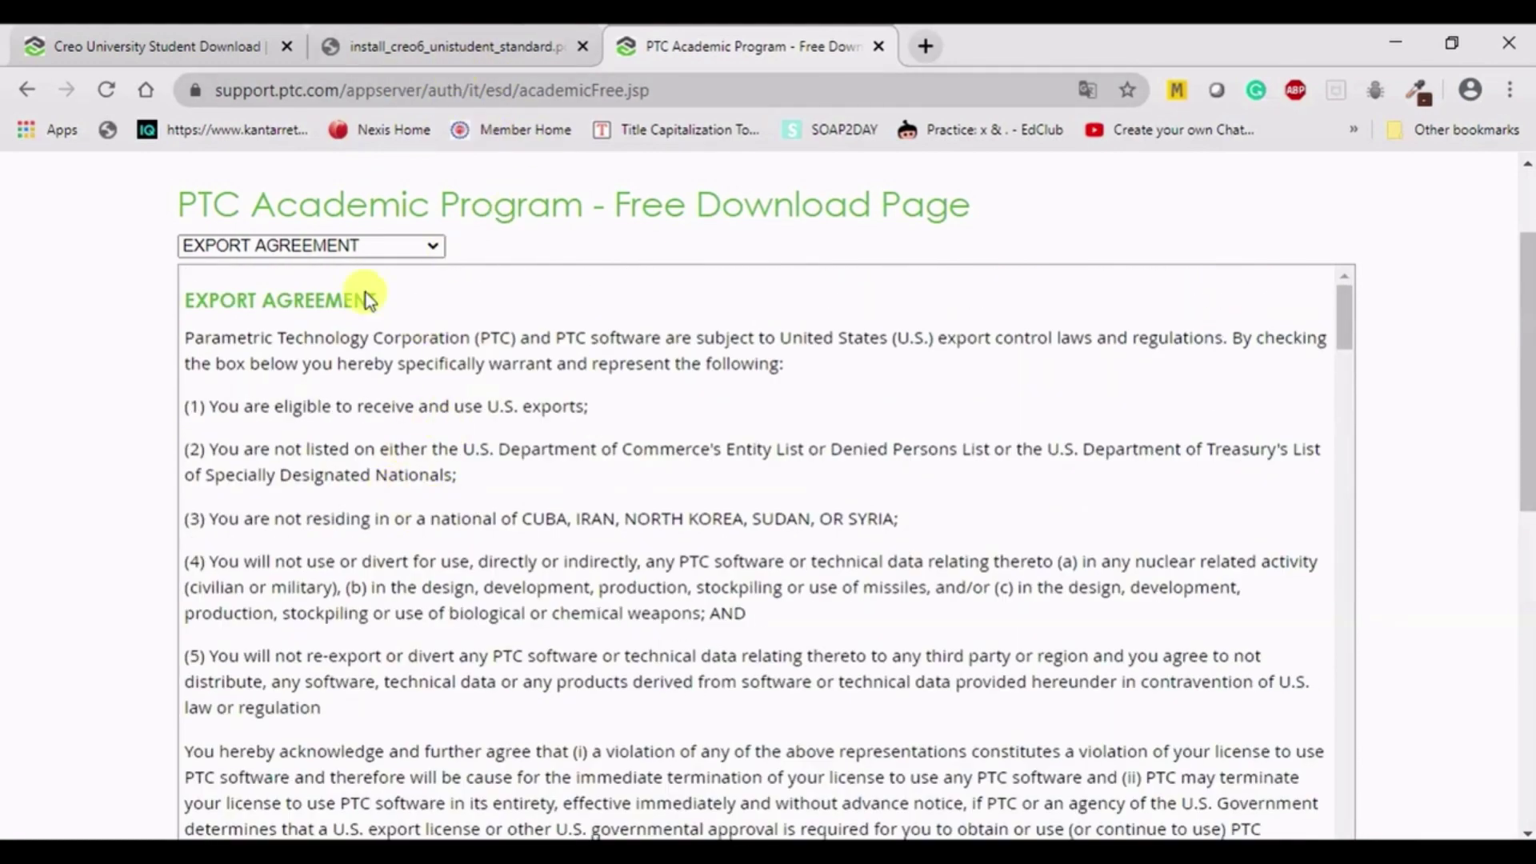
{"action": "scroll", "coordinate": [247, 464], "scroll_direction": "down", "scroll_amount": 5}
{"action": "scroll", "coordinate": [247, 468], "scroll_direction": "up", "scroll_amount": 5}
{"action": "scroll", "coordinate": [128, 517], "scroll_direction": "up", "scroll_amount": 2}
{"action": "scroll", "coordinate": [405, 504], "scroll_direction": "down", "scroll_amount": 8}
{"action": "scroll", "coordinate": [253, 528], "scroll_direction": "up", "scroll_amount": 2}
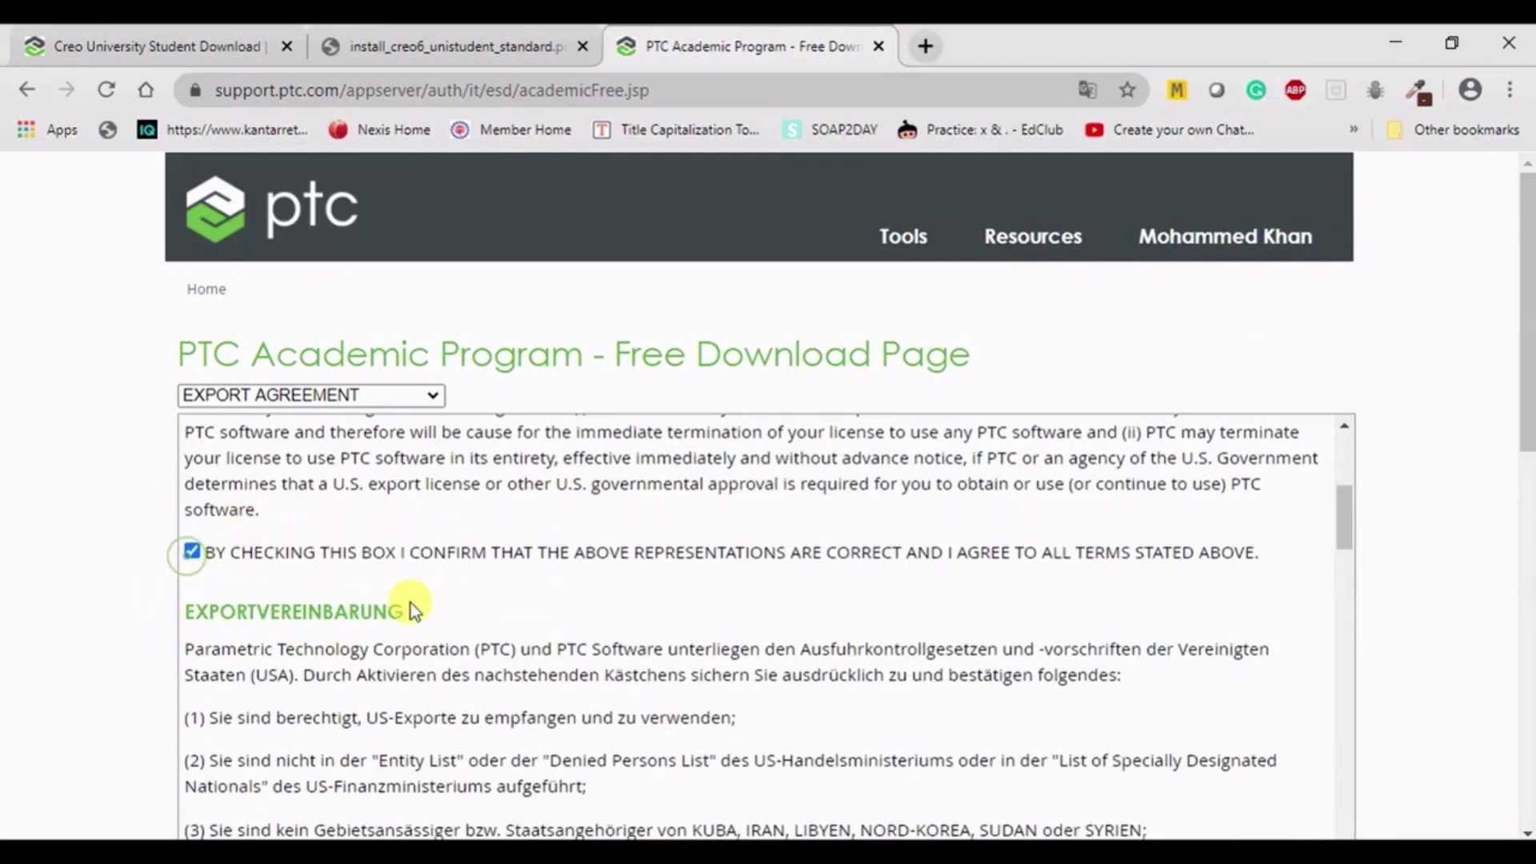
{"action": "scroll", "coordinate": [410, 603], "scroll_direction": "up", "scroll_amount": 6}
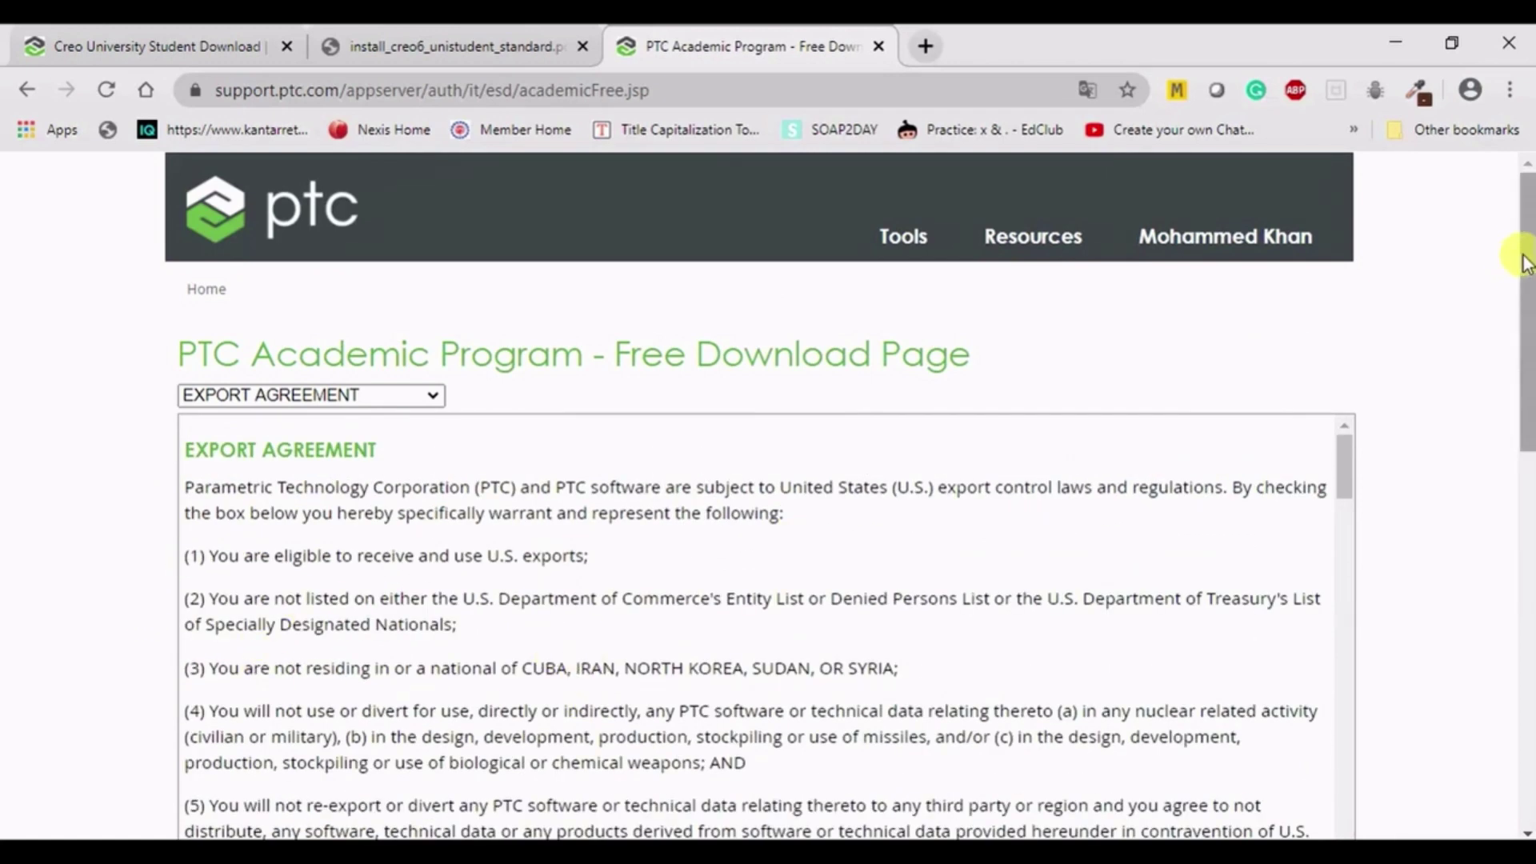
{"action": "left_click_drag", "start_coordinate": [1524, 264], "coordinate": [1522, 388]}
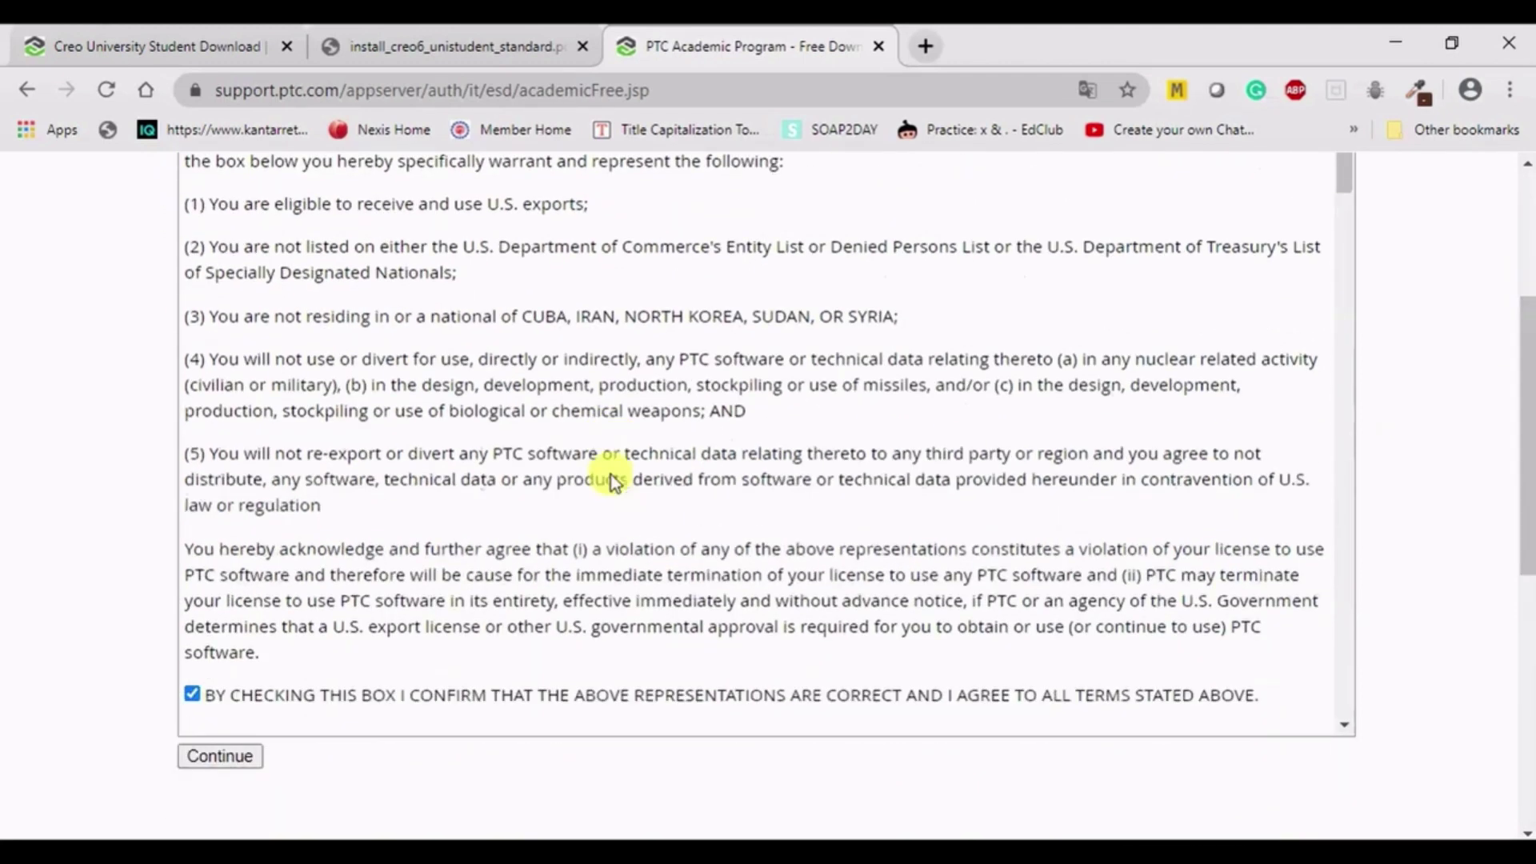
{"action": "scroll", "coordinate": [612, 480], "scroll_direction": "down", "scroll_amount": 2}
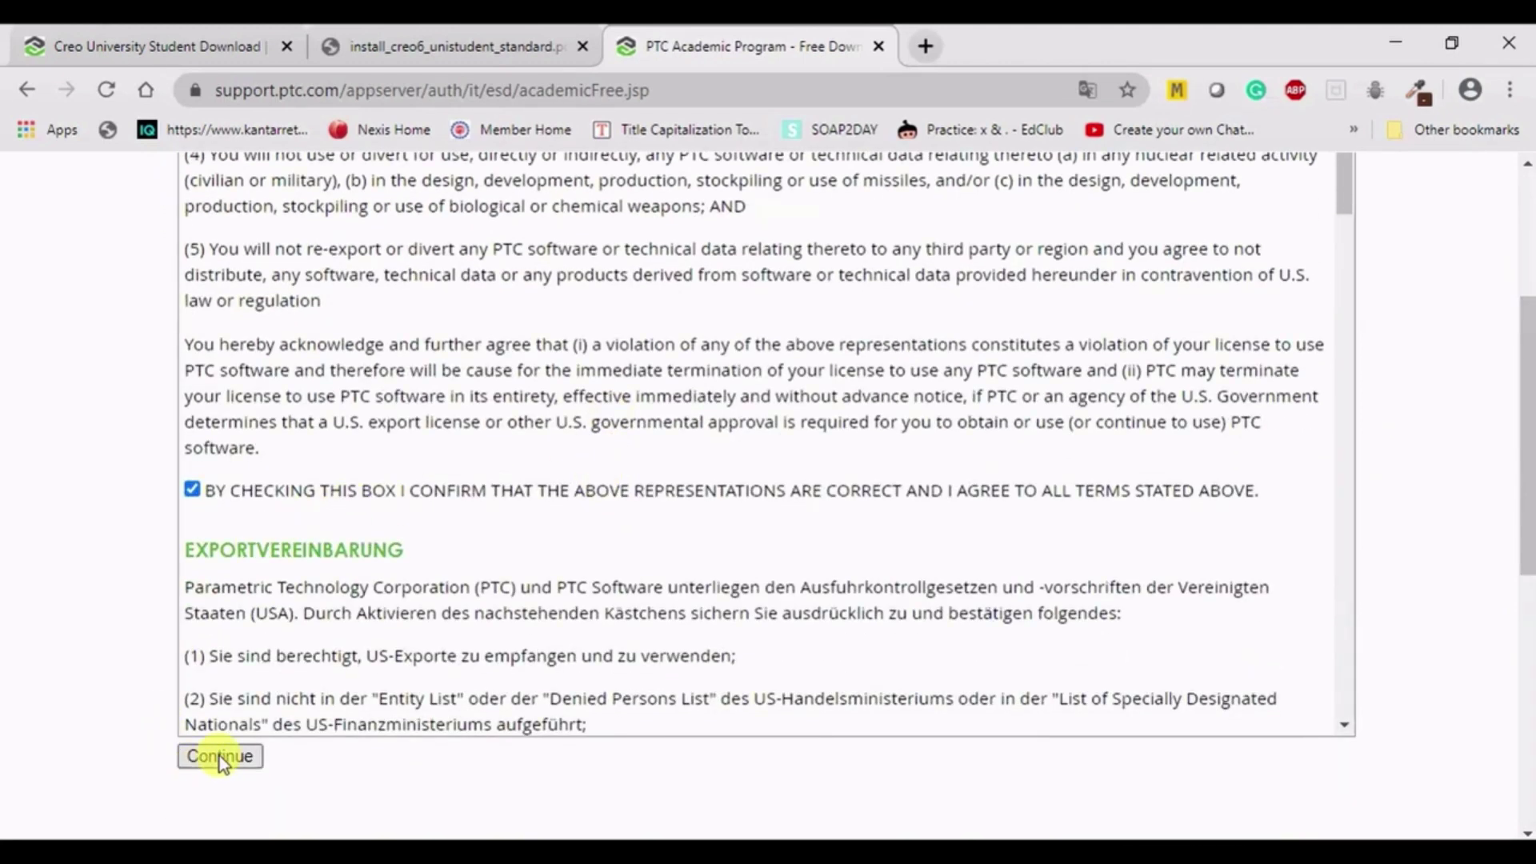
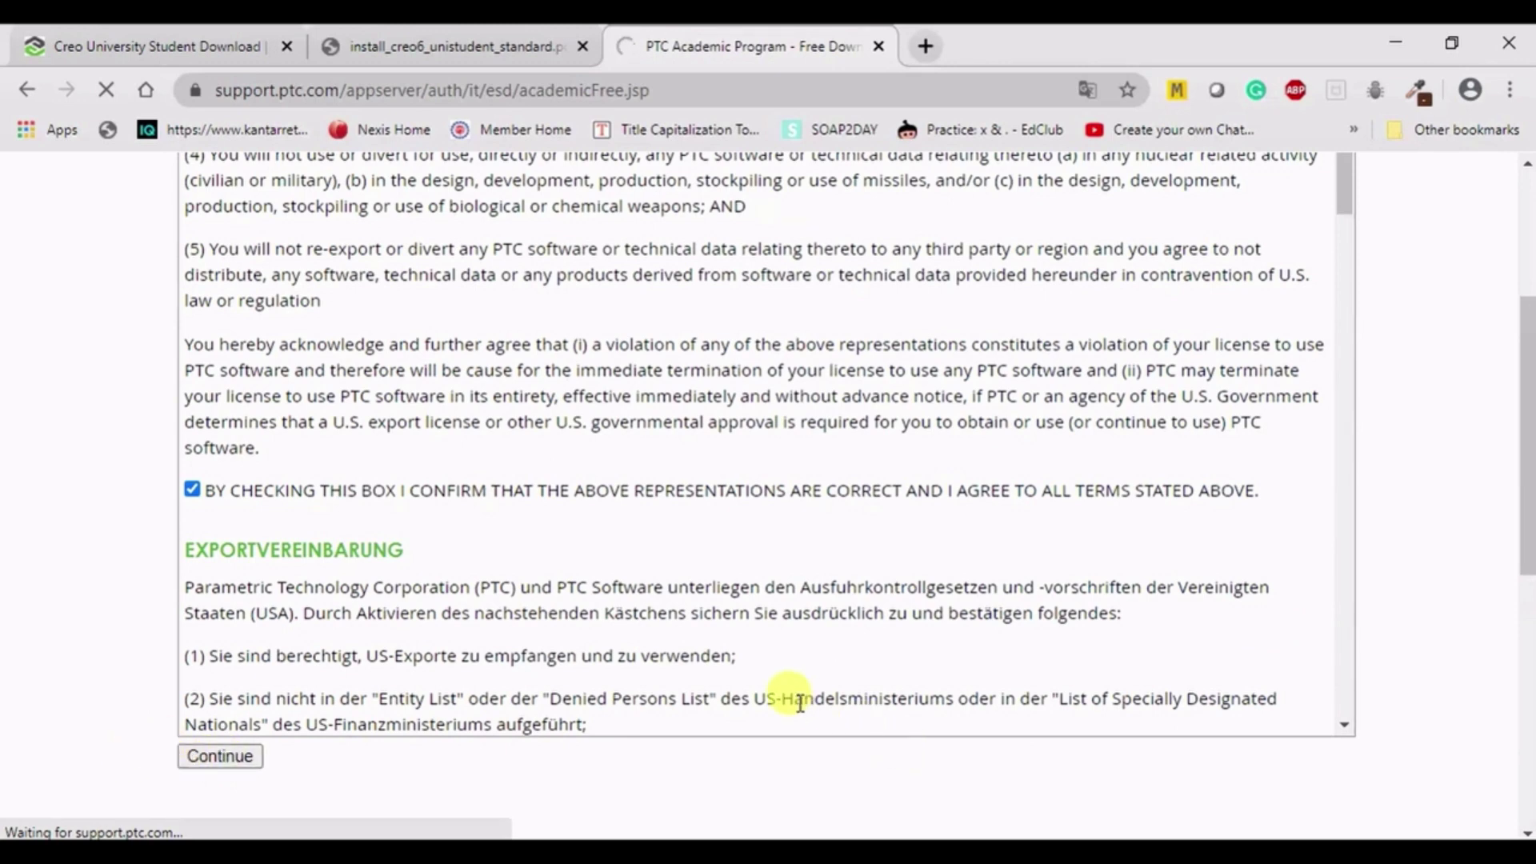
- Download the Creo 6.0 Win 64 DVD zip through its HTTPS link after the Download Manager link fails
{"action": "scroll", "coordinate": [832, 504], "scroll_direction": "up", "scroll_amount": 3}
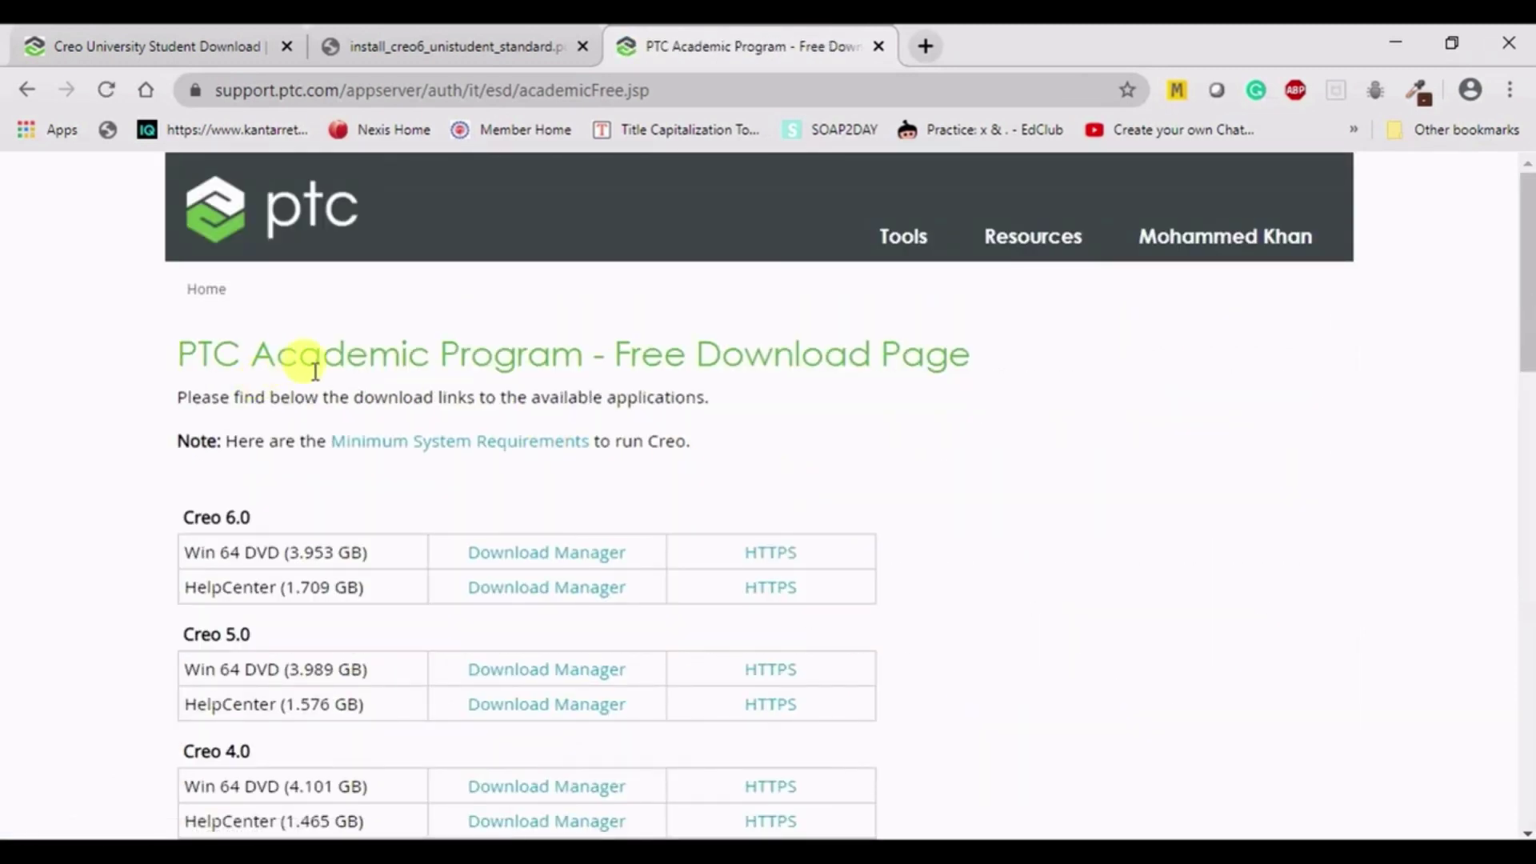
{"action": "left_click_drag", "start_coordinate": [1524, 240], "coordinate": [1528, 288]}
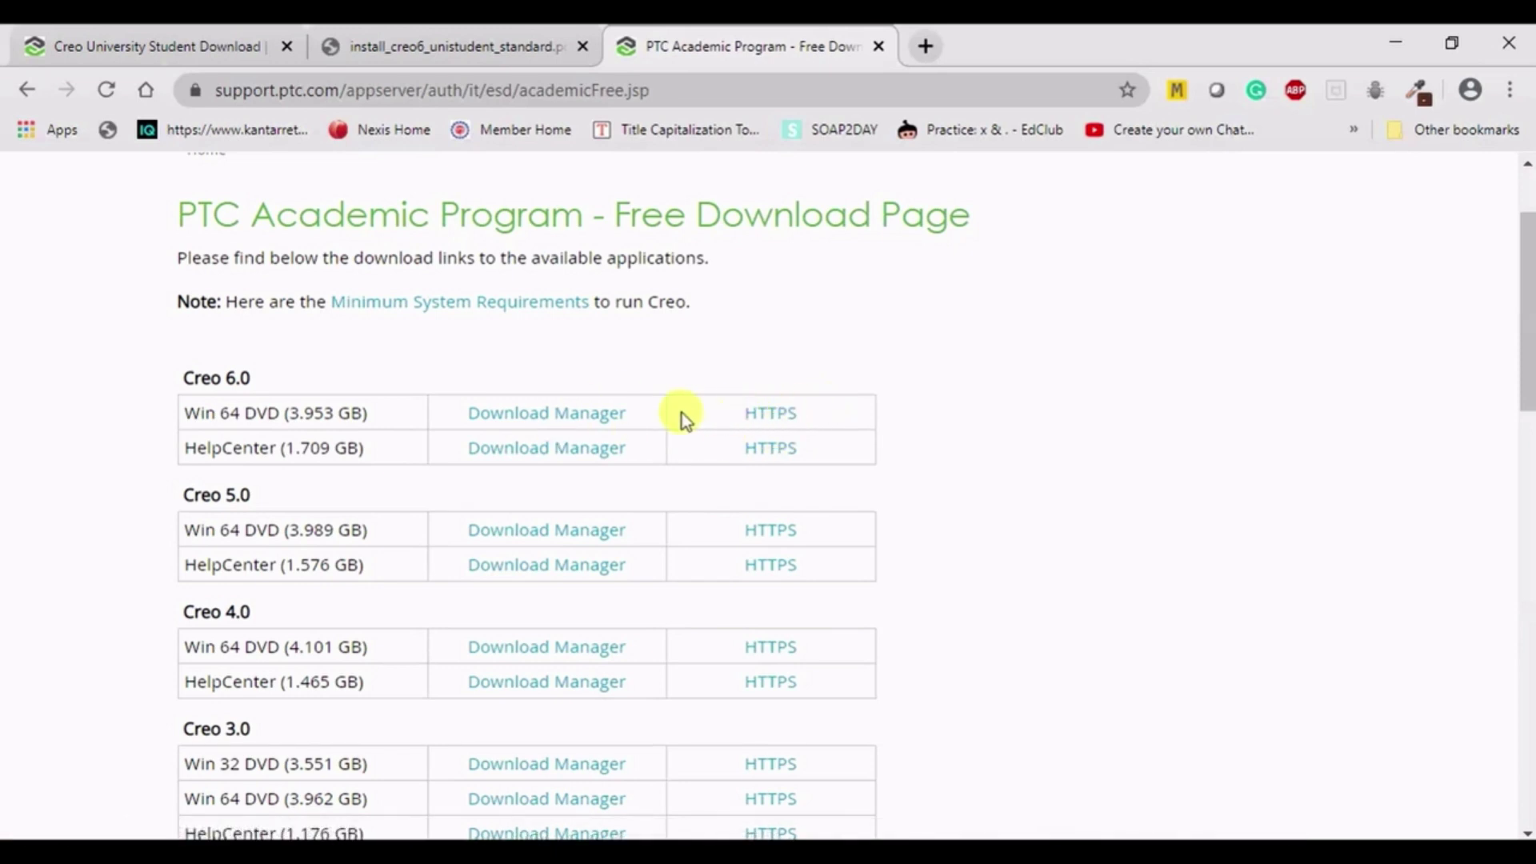
{"action": "left_click", "coordinate": [566, 424]}
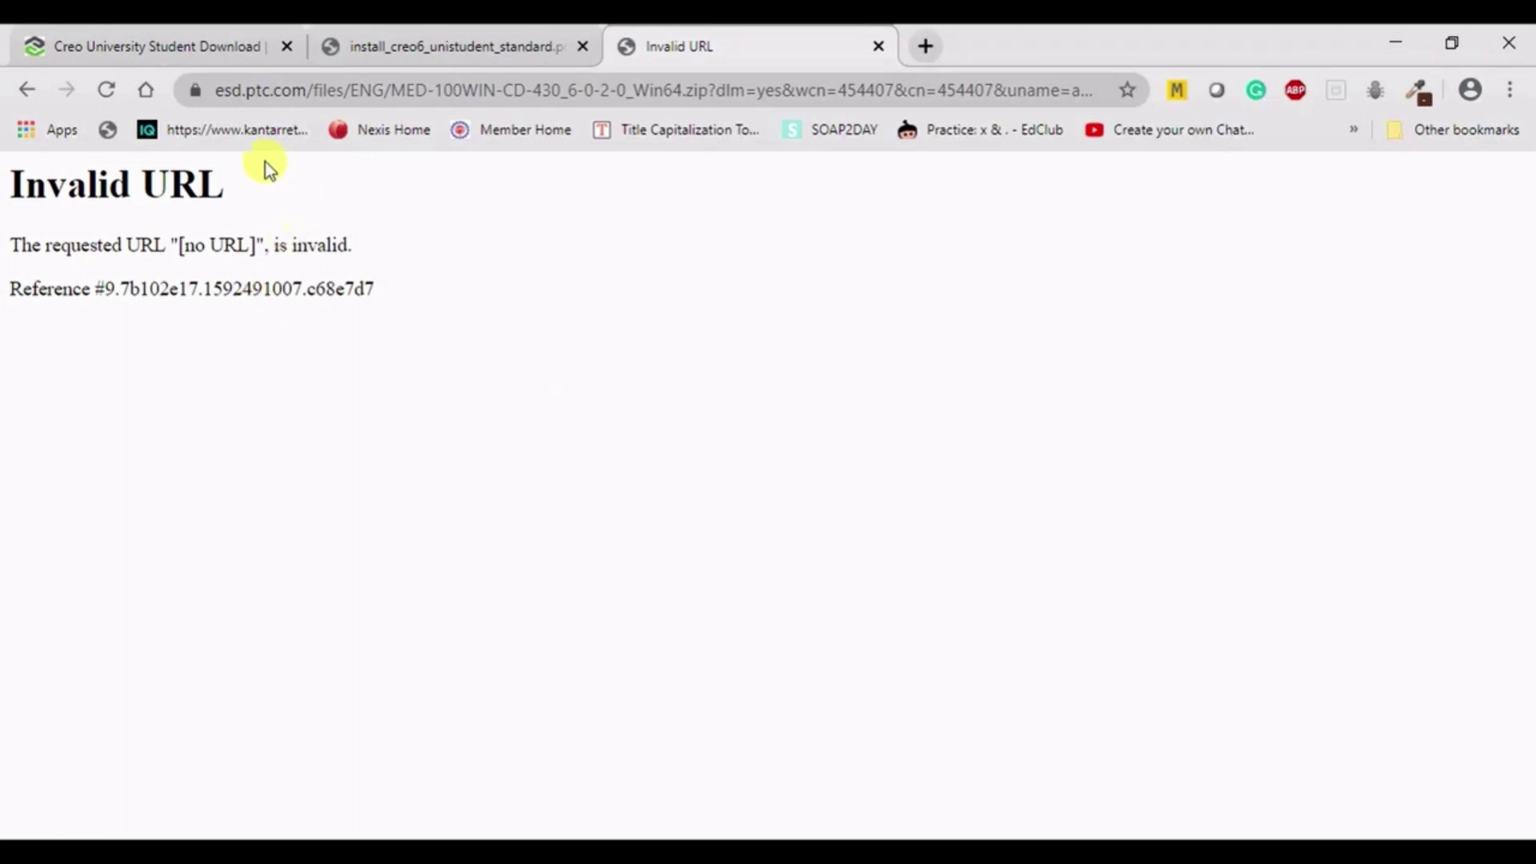
{"action": "left_click", "coordinate": [27, 91]}
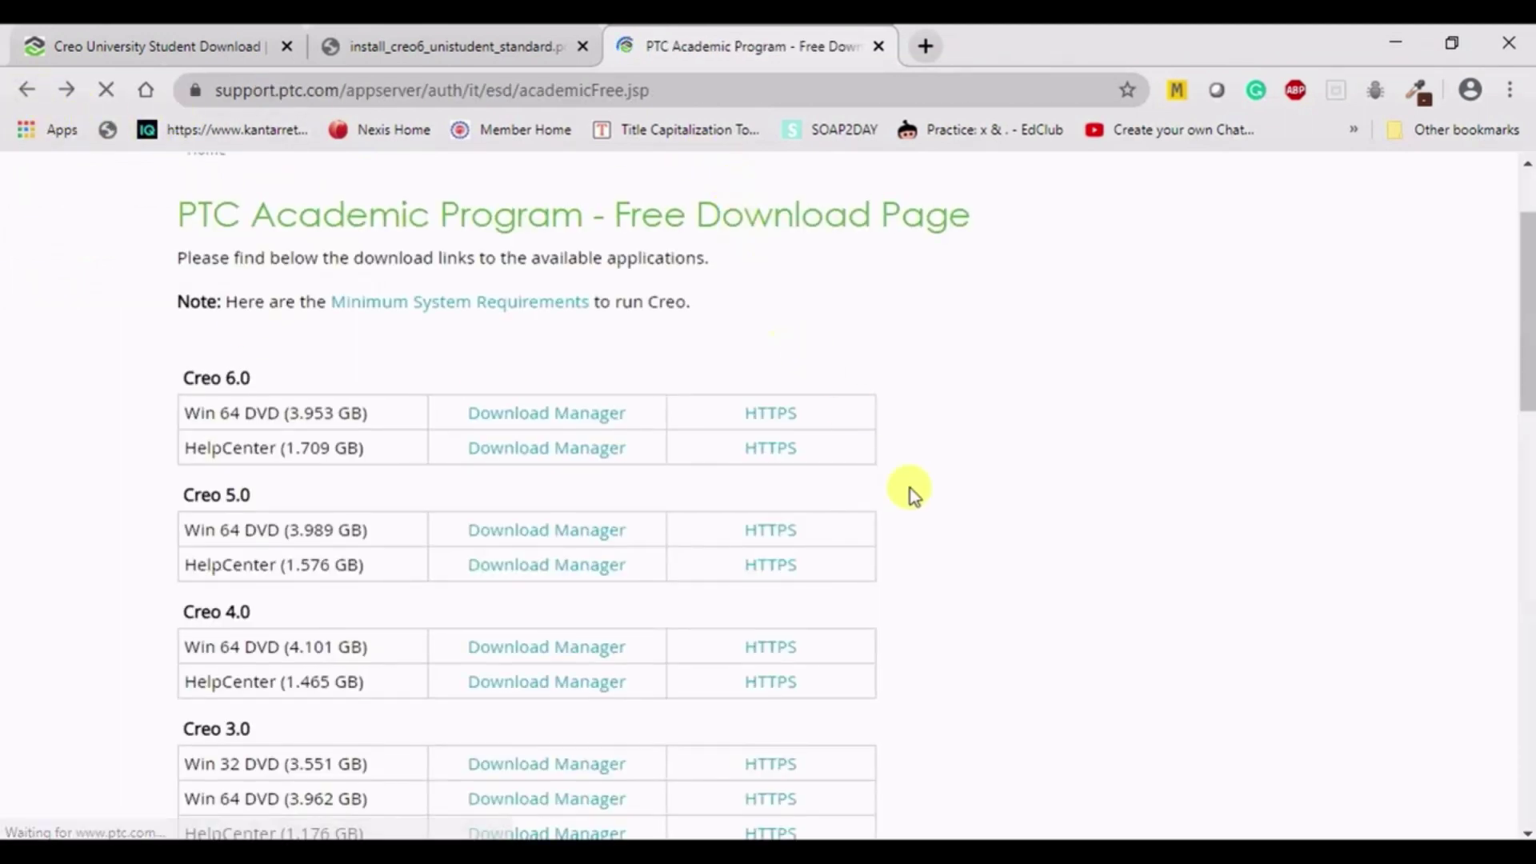
{"action": "left_click", "coordinate": [760, 424]}
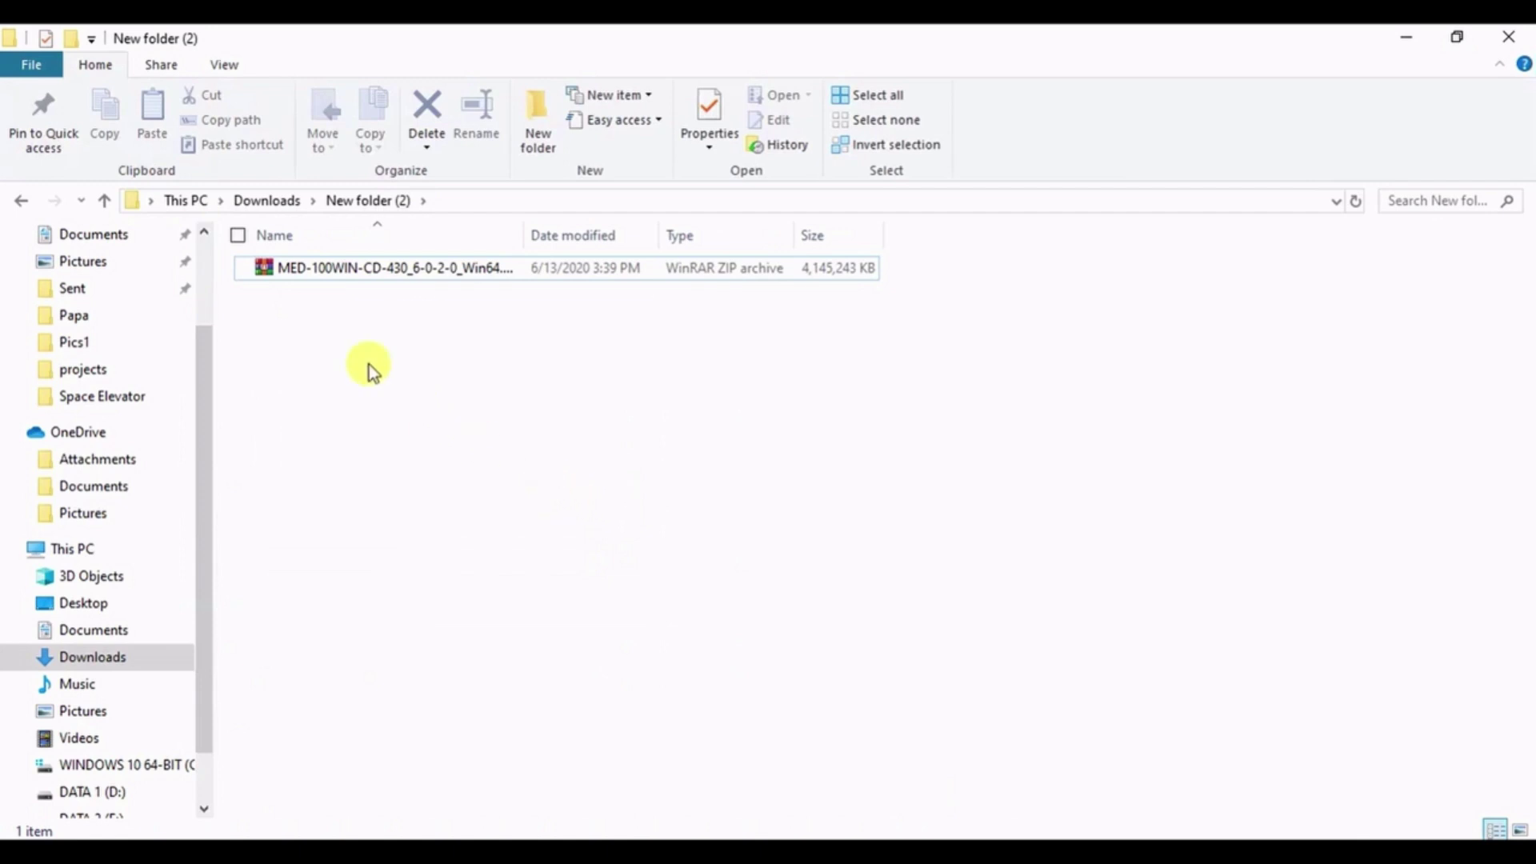
{"action": "left_click", "coordinate": [530, 266]}
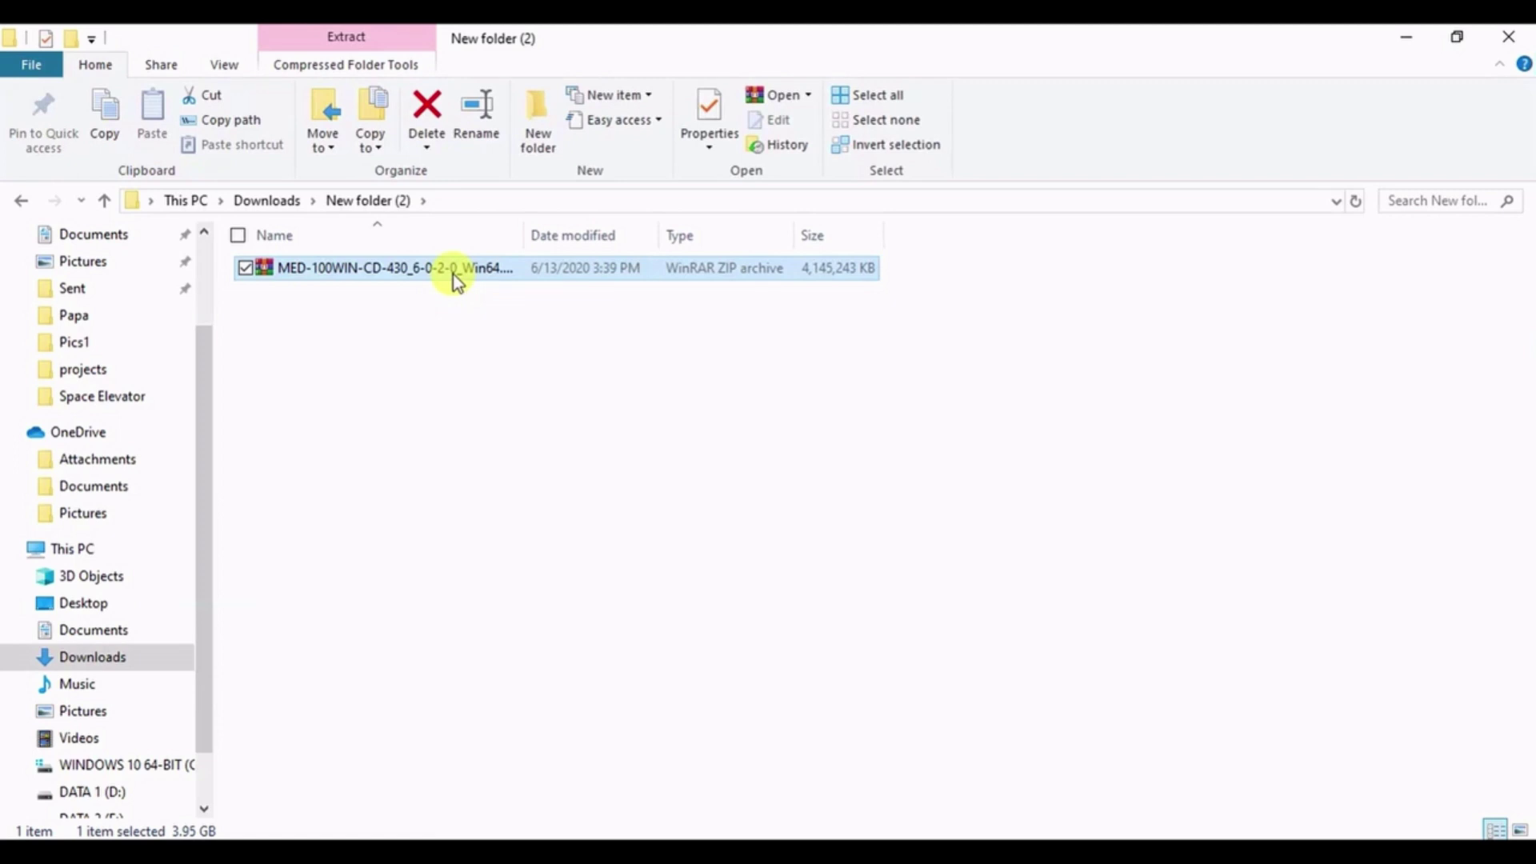
- Extract the MED-100WIN zip to MED-100WIN-CD-430_6-0-2-0_Win64 and open that folder
{"action": "right_click", "coordinate": [453, 275]}
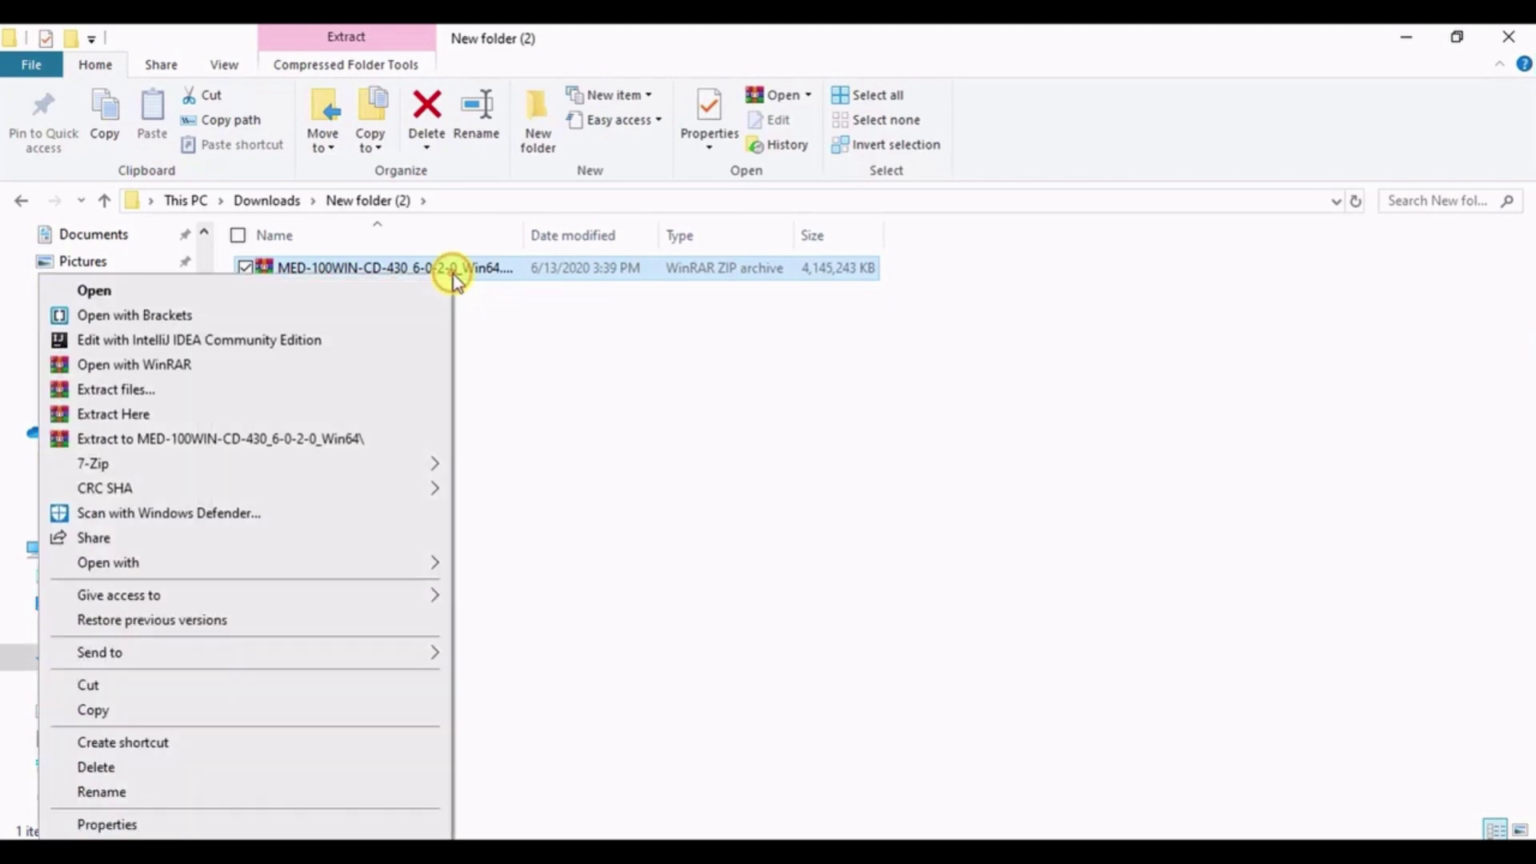
{"action": "left_click", "coordinate": [346, 442]}
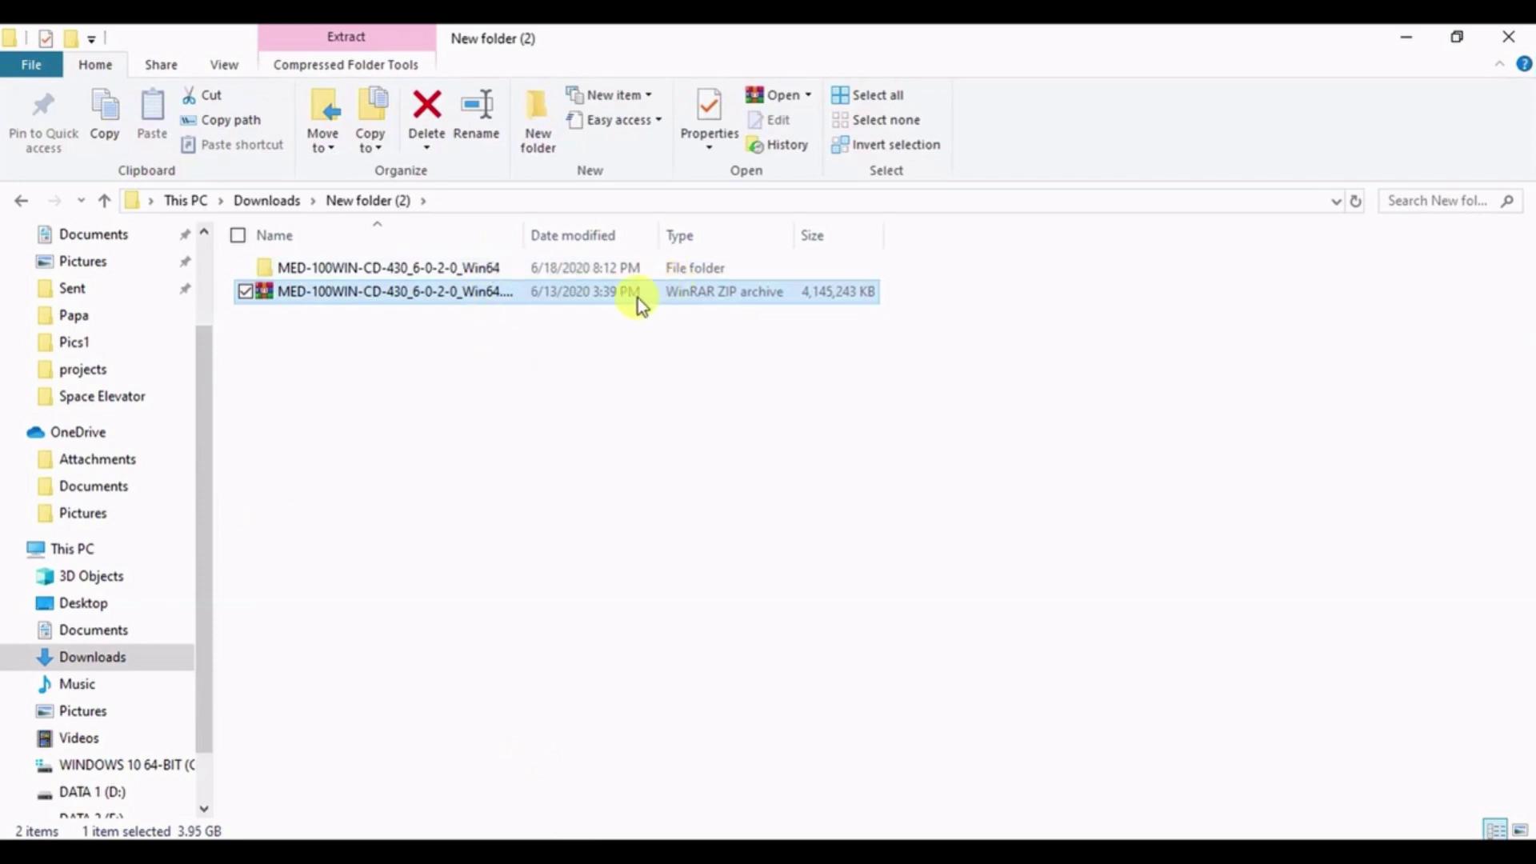
{"action": "double_click", "coordinate": [455, 267]}
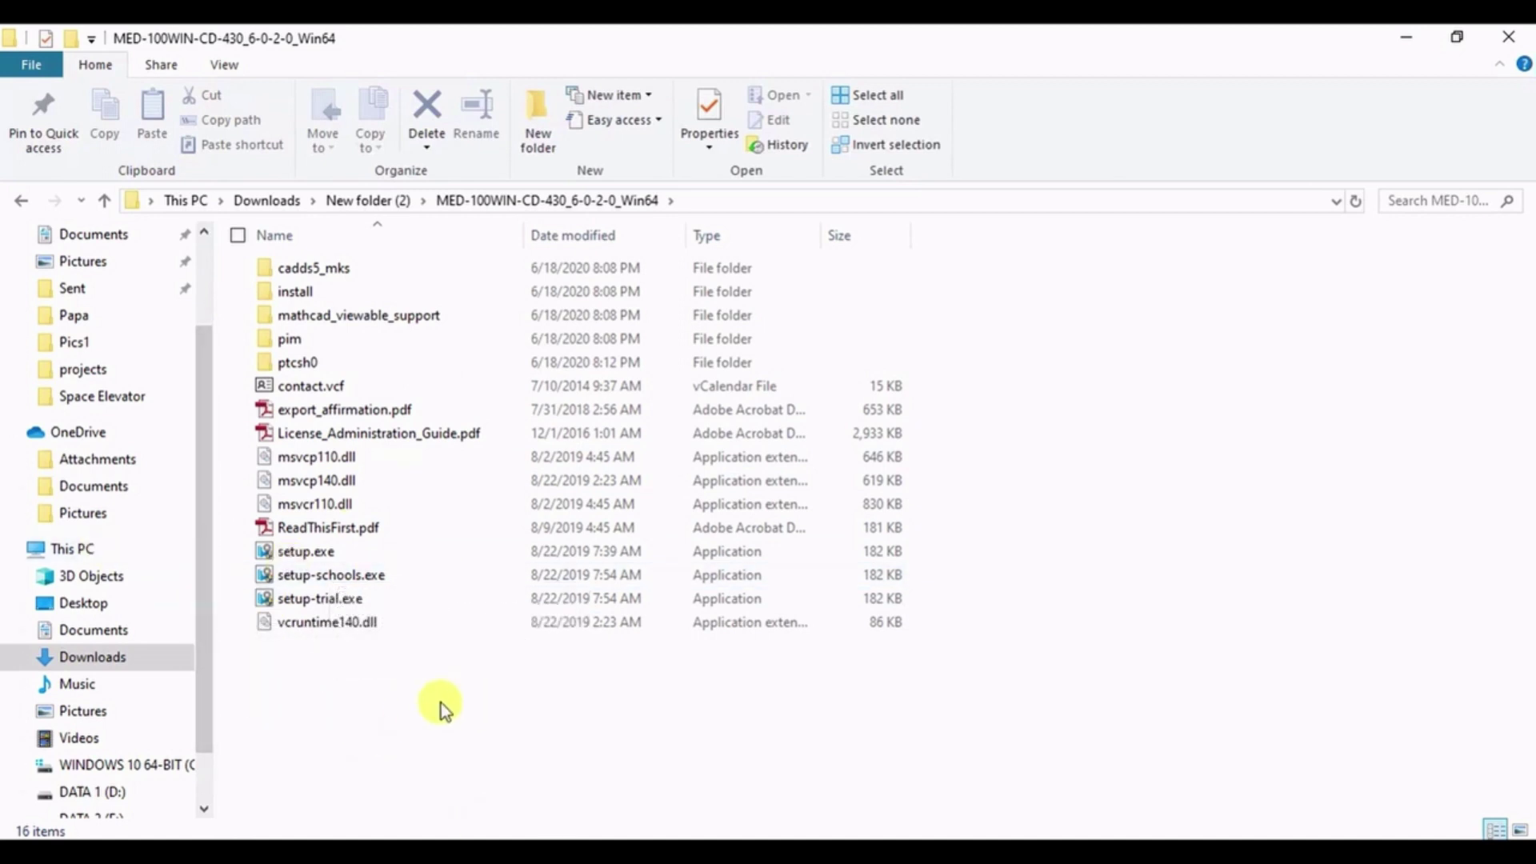
- Run setup.exe as administrator to launch the Creo 6.0.2.0 Installation Assistant
{"action": "left_click", "coordinate": [391, 557]}
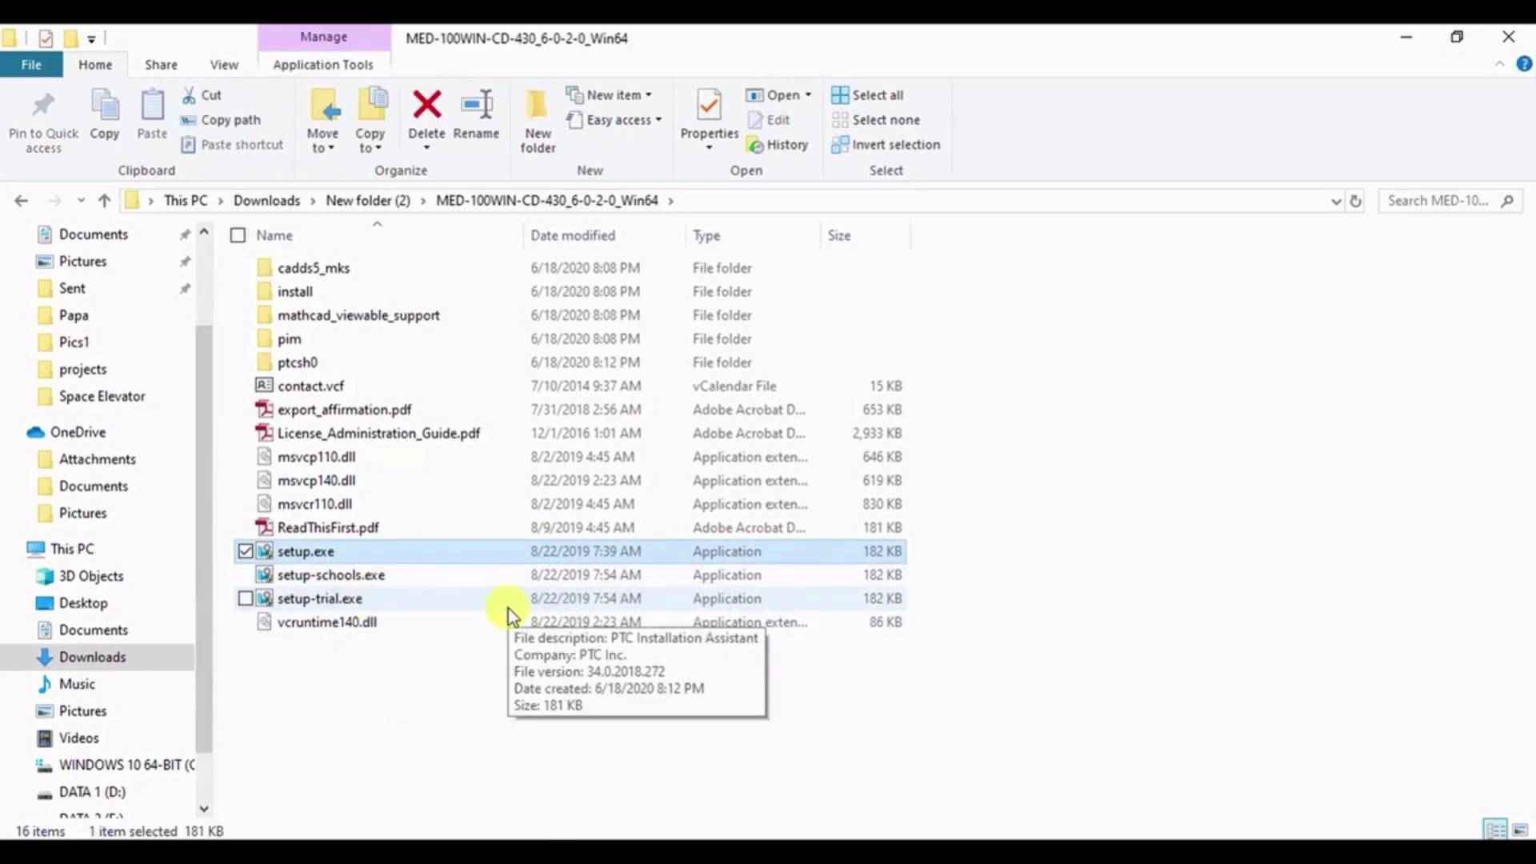
{"action": "left_click", "coordinate": [339, 706]}
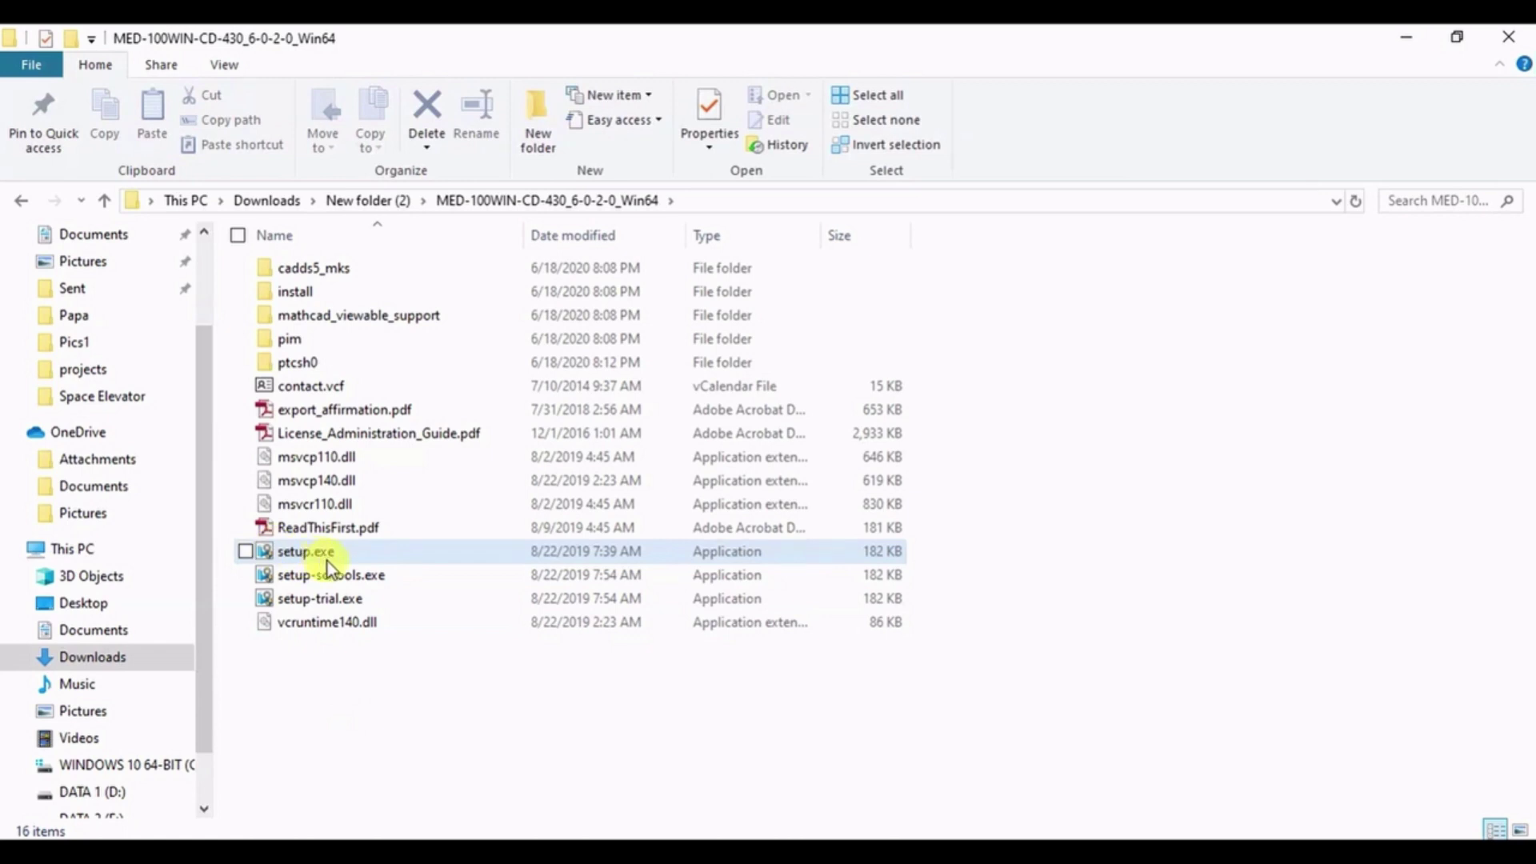
{"action": "left_click", "coordinate": [450, 550]}
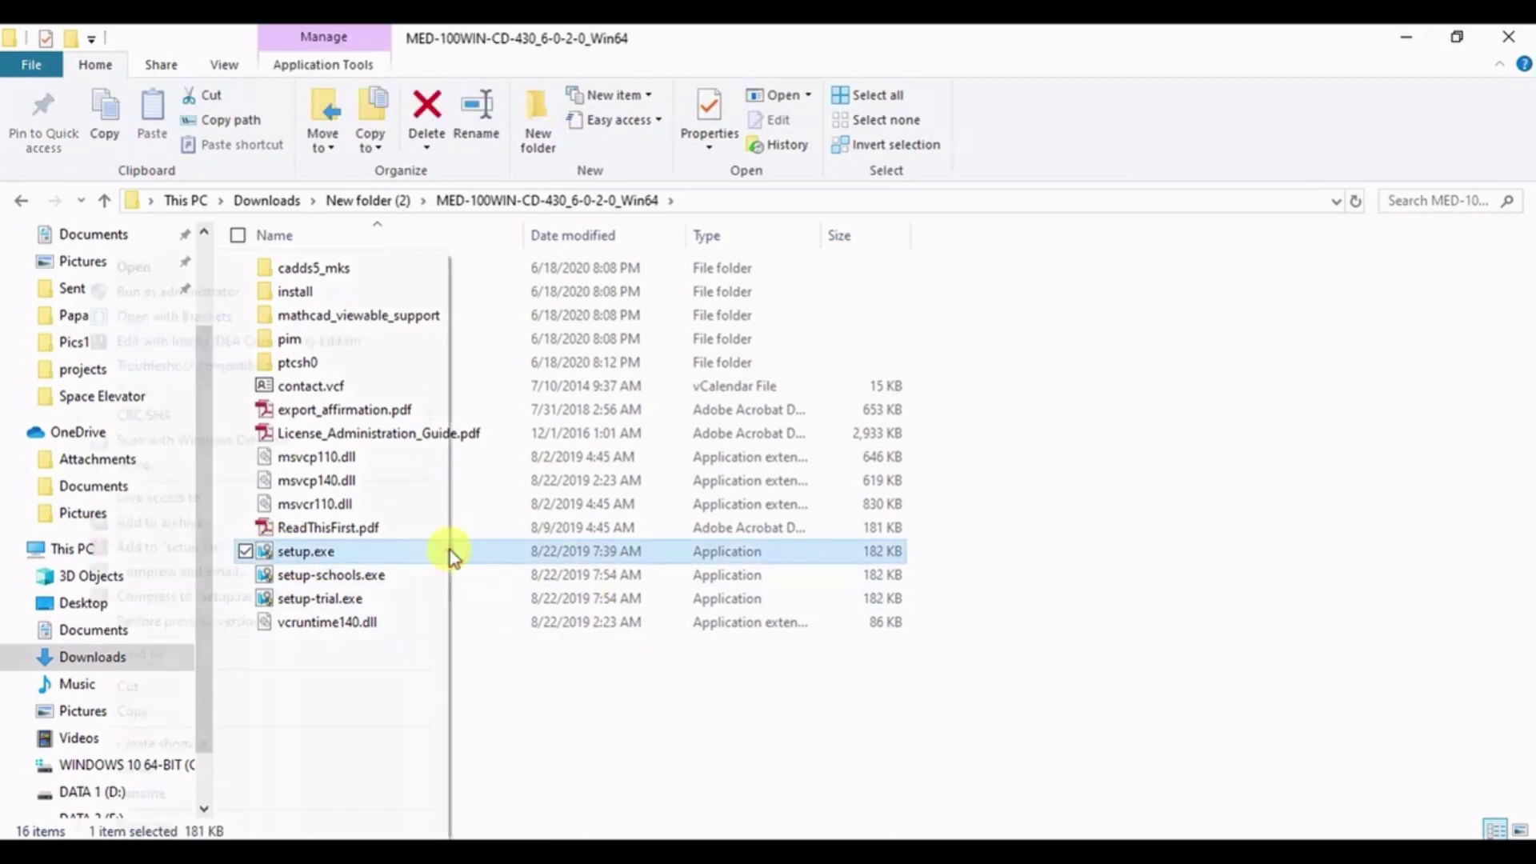
{"action": "right_click", "coordinate": [449, 550]}
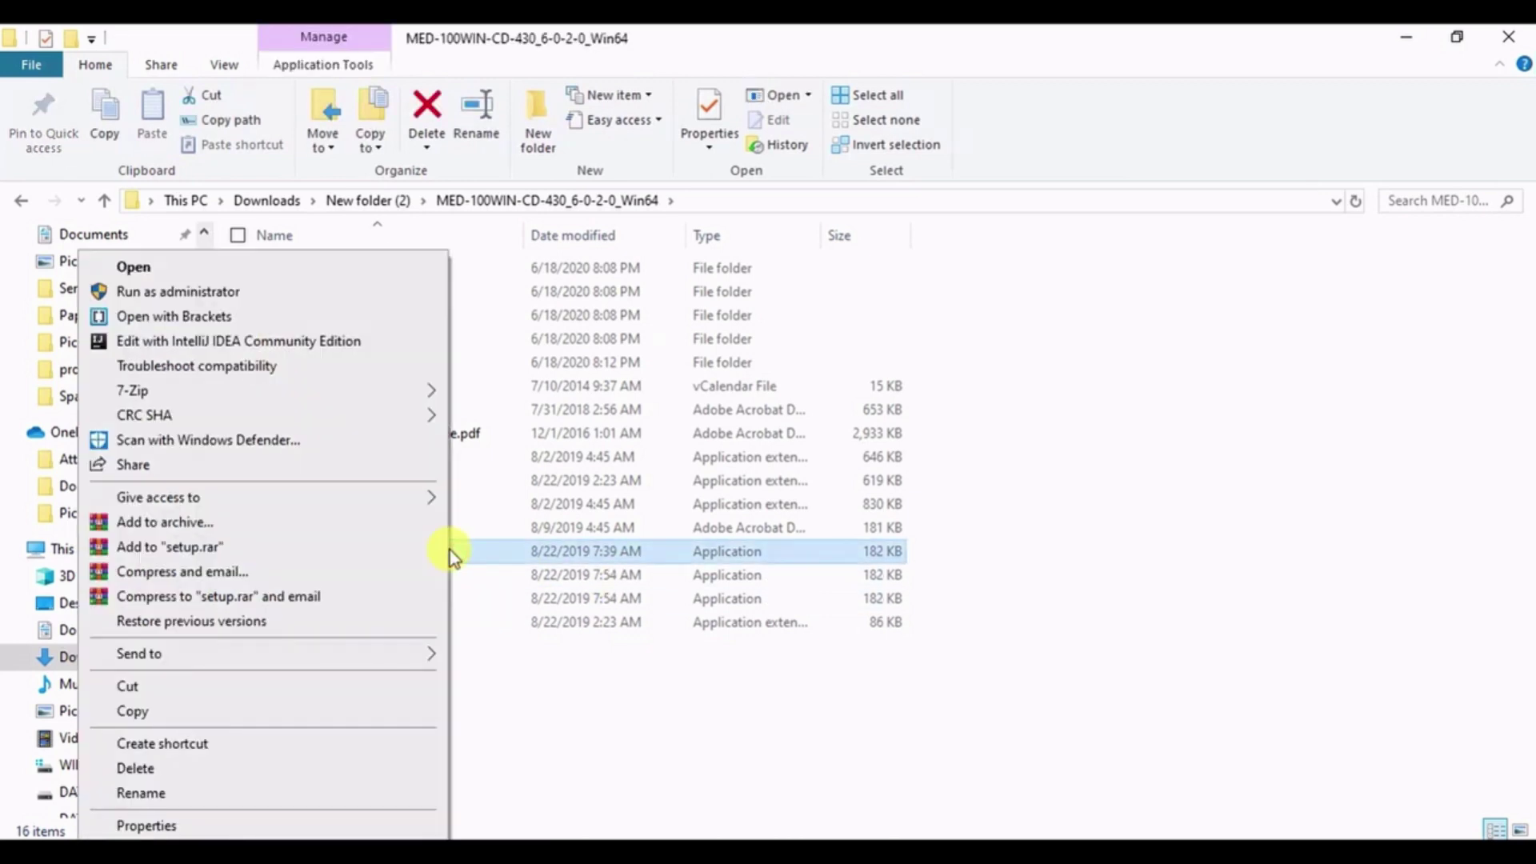
{"action": "left_click", "coordinate": [265, 301]}
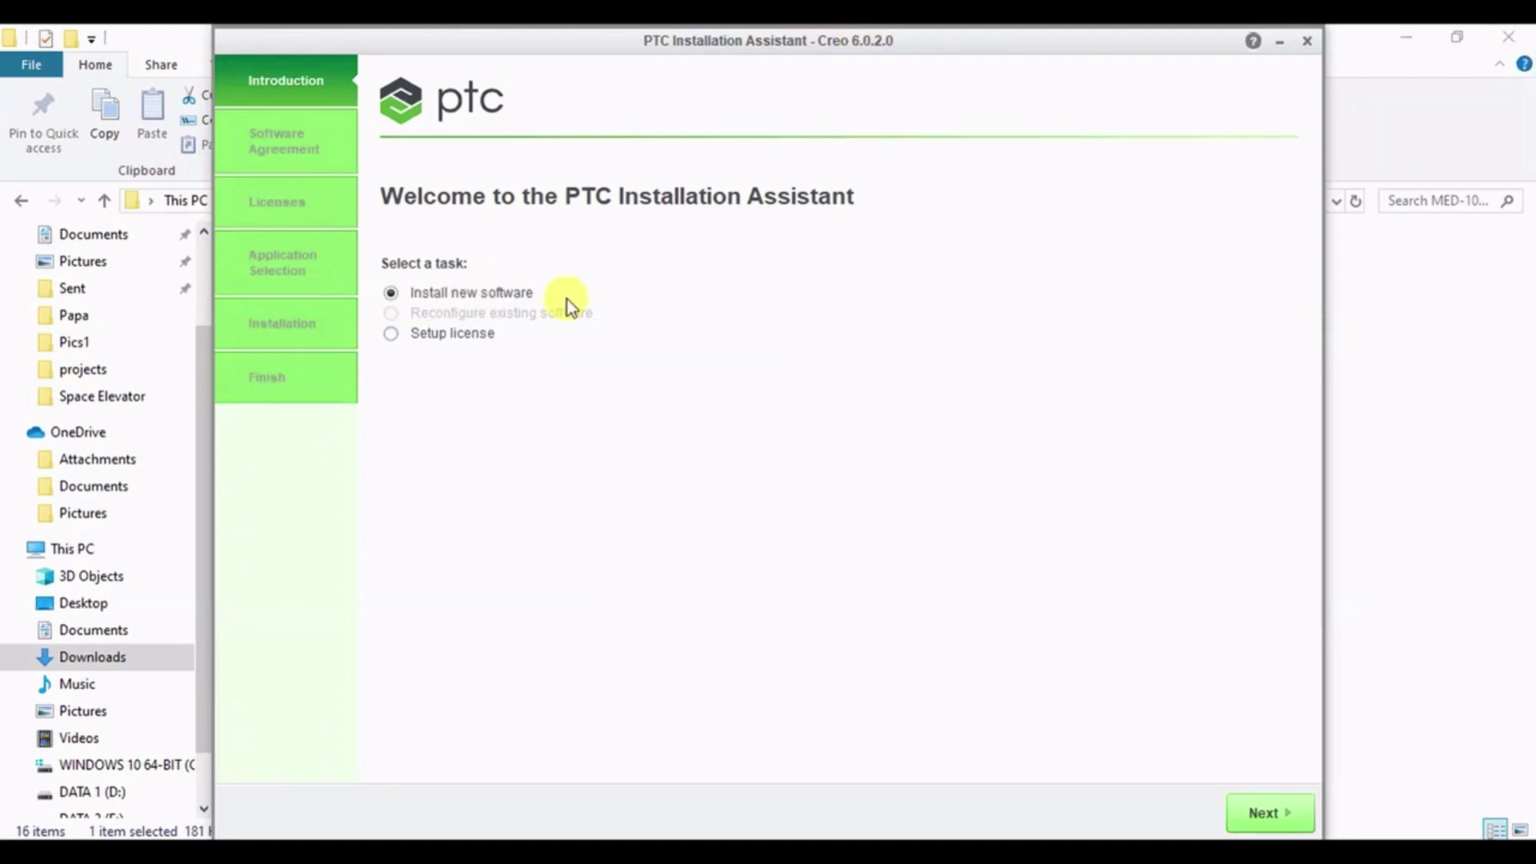
- Keep Install new software, accept the license and export agreements, and advance to License Identification
{"action": "left_click", "coordinate": [1272, 813]}
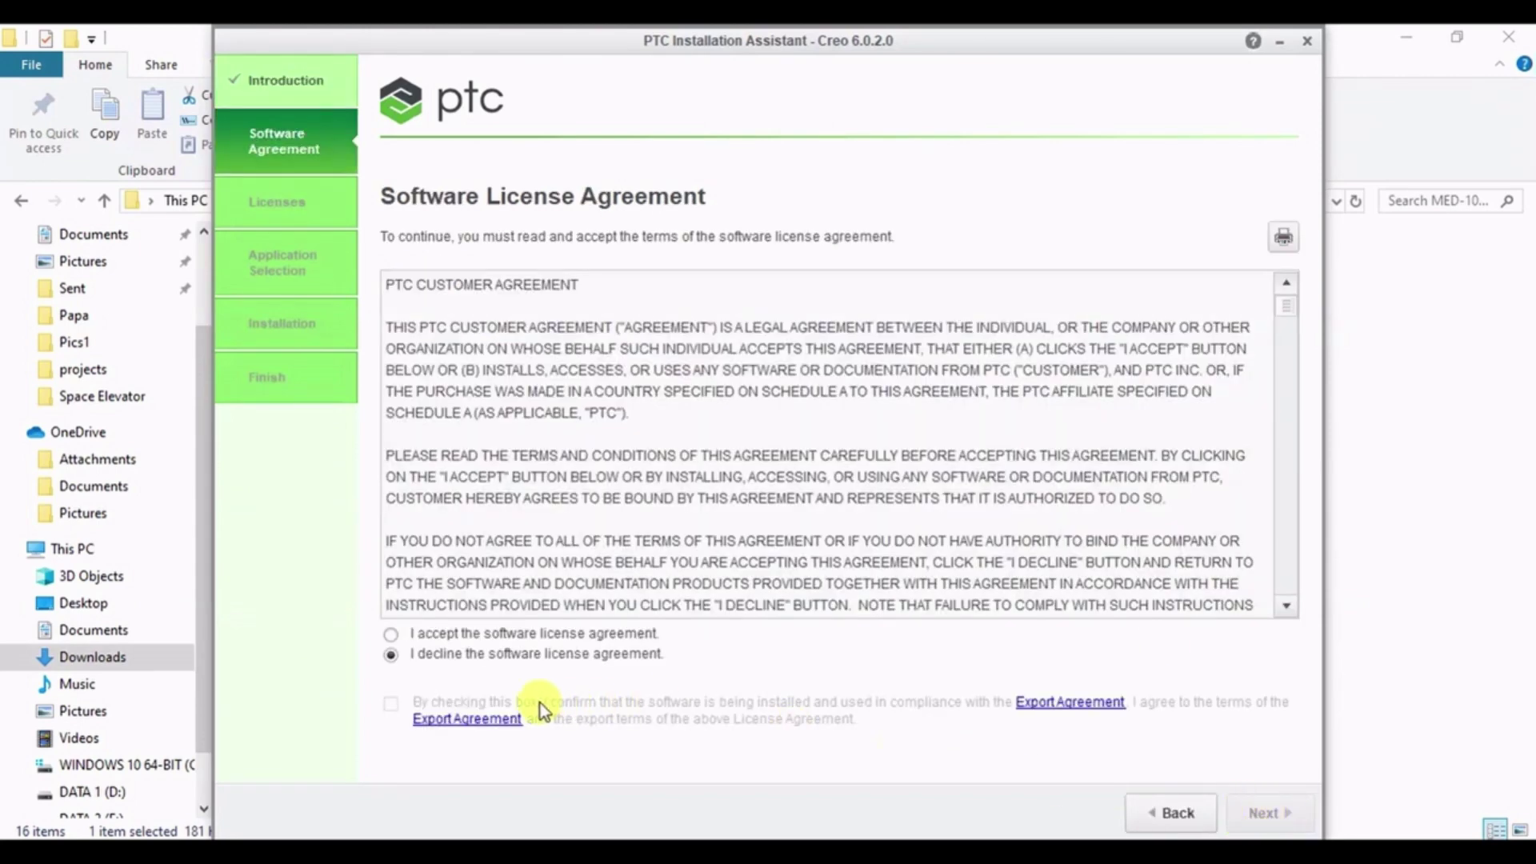
{"action": "left_click", "coordinate": [405, 633]}
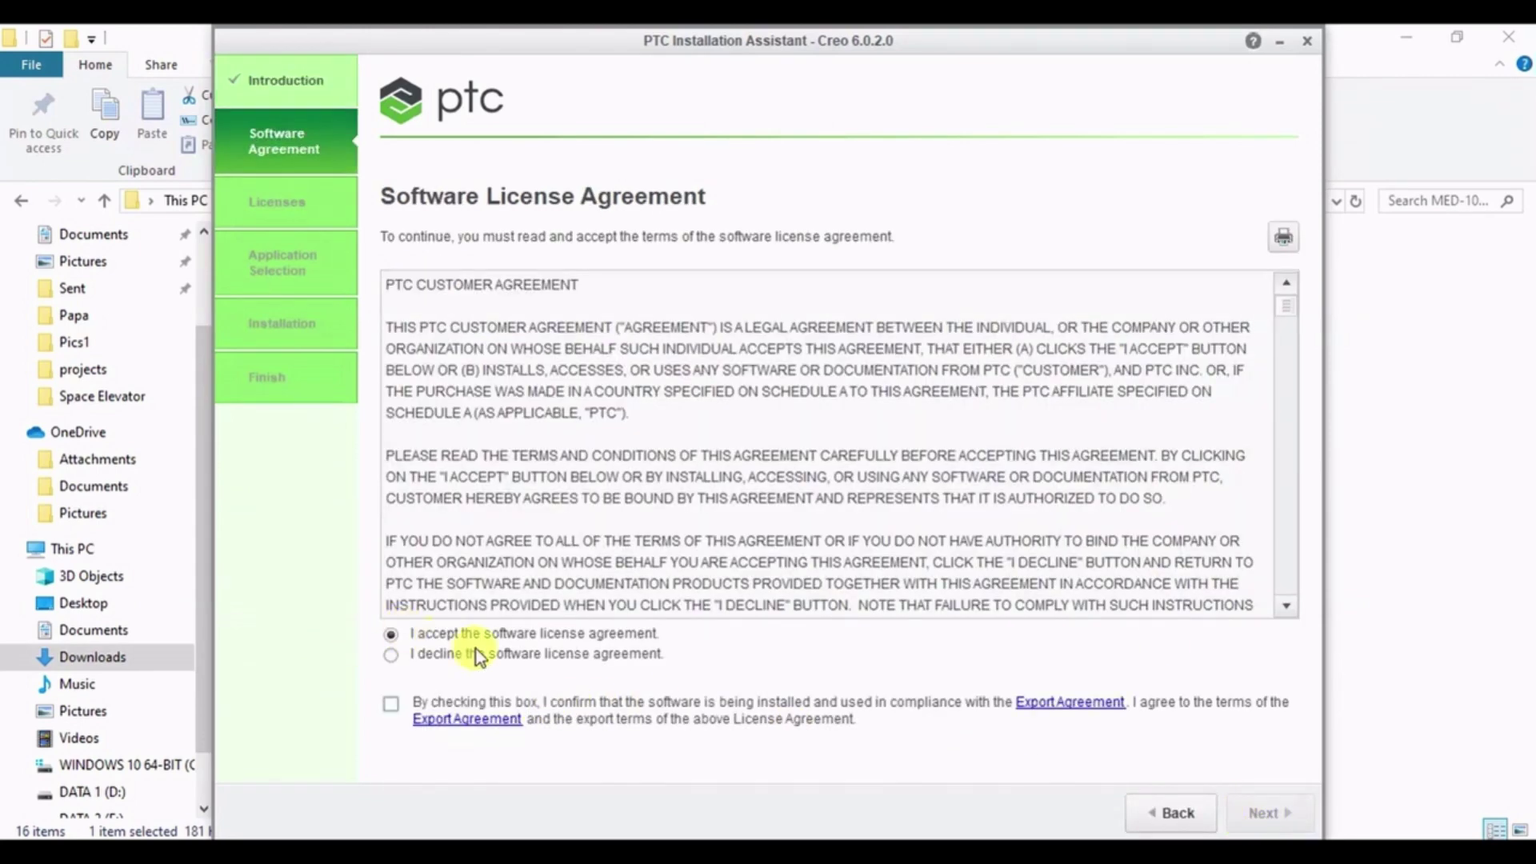
{"action": "left_click", "coordinate": [396, 707]}
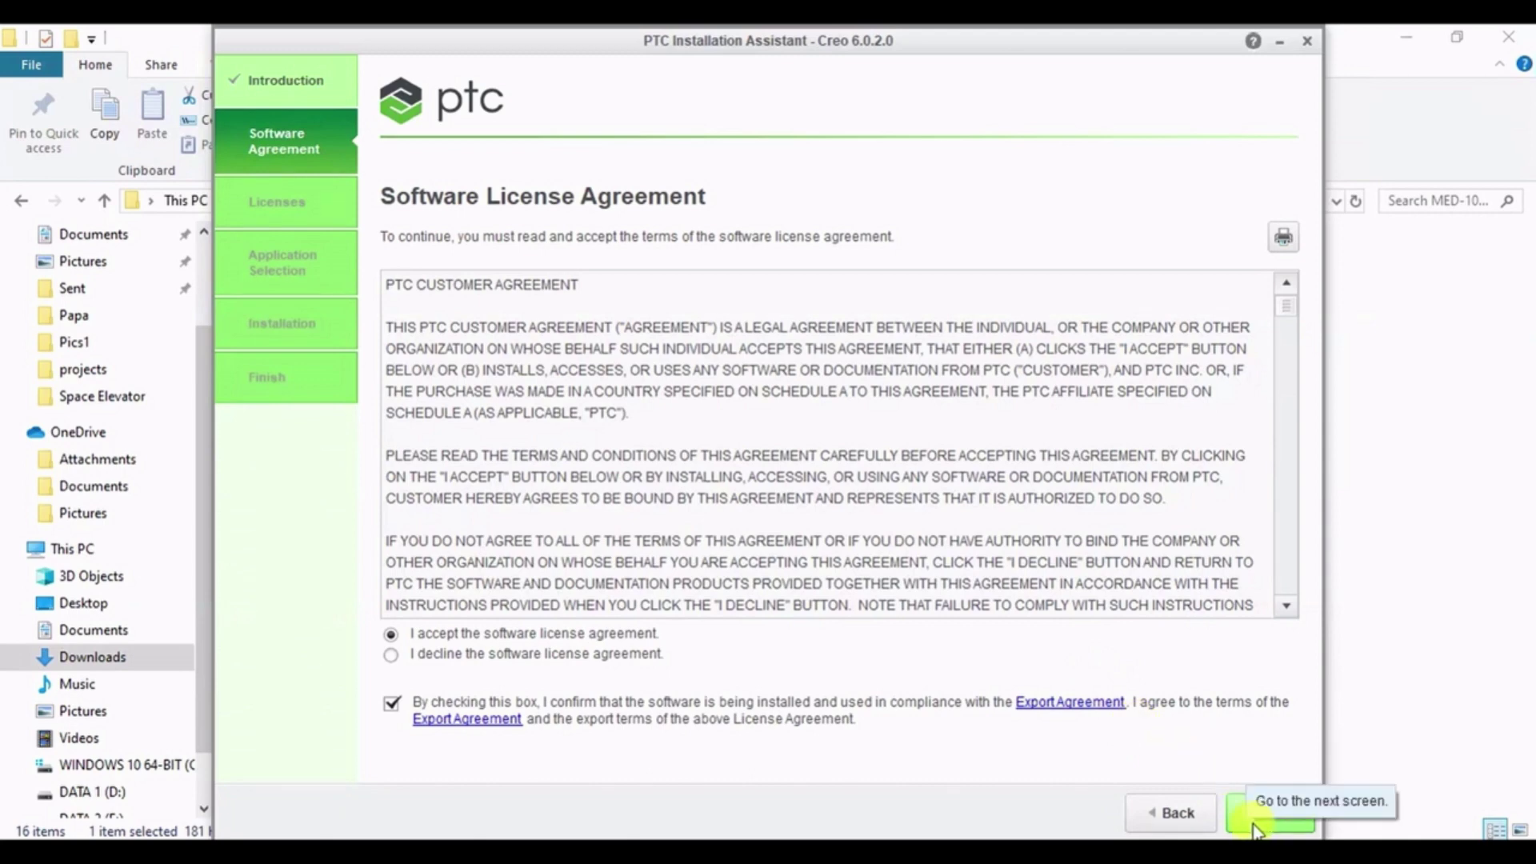
{"action": "left_click", "coordinate": [1277, 822]}
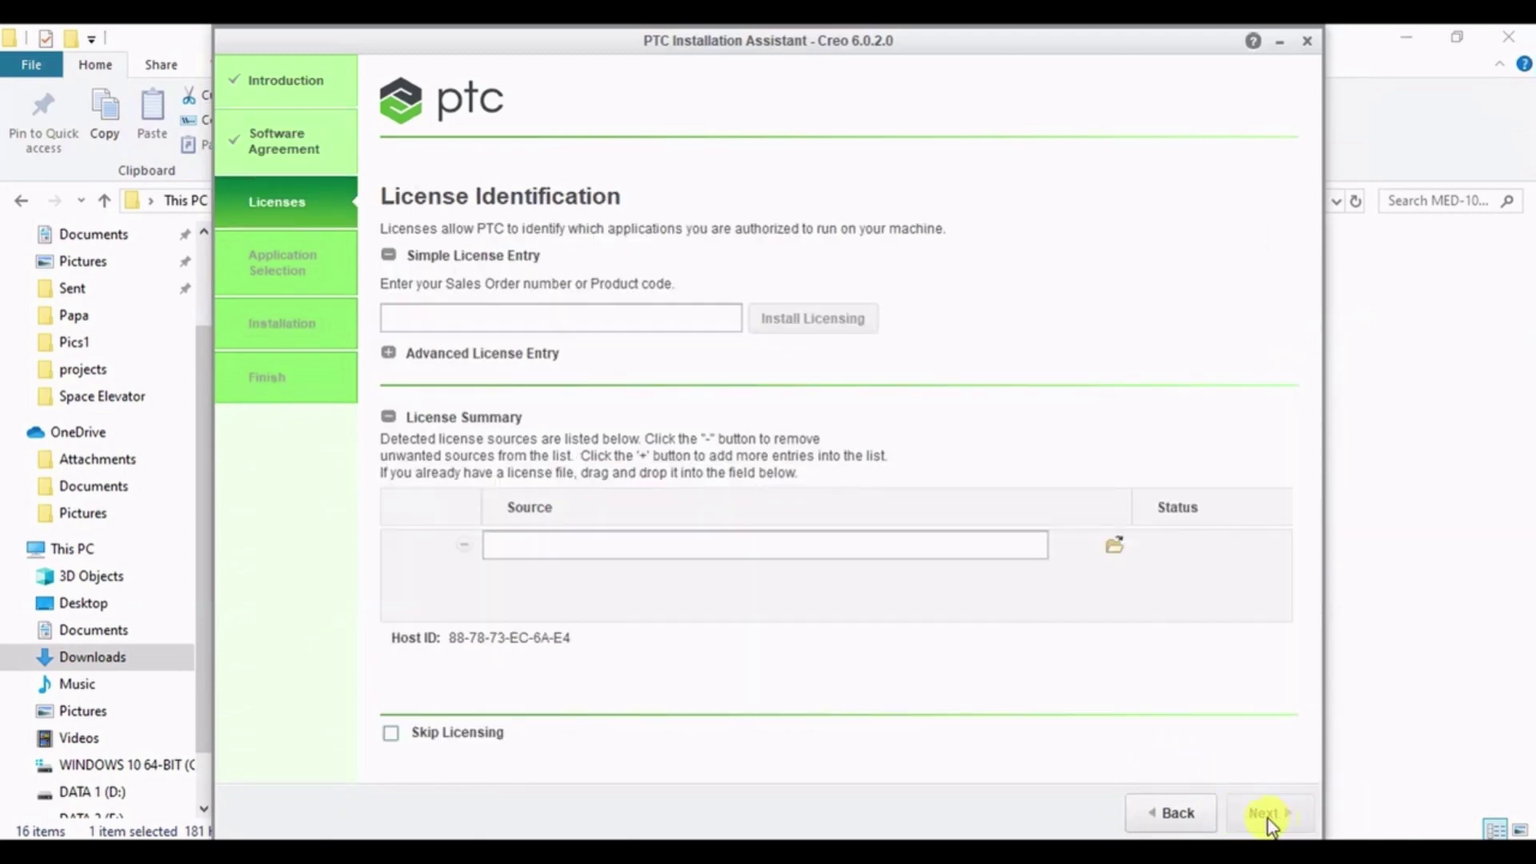
{"action": "left_click_drag", "start_coordinate": [848, 51], "coordinate": [872, 50]}
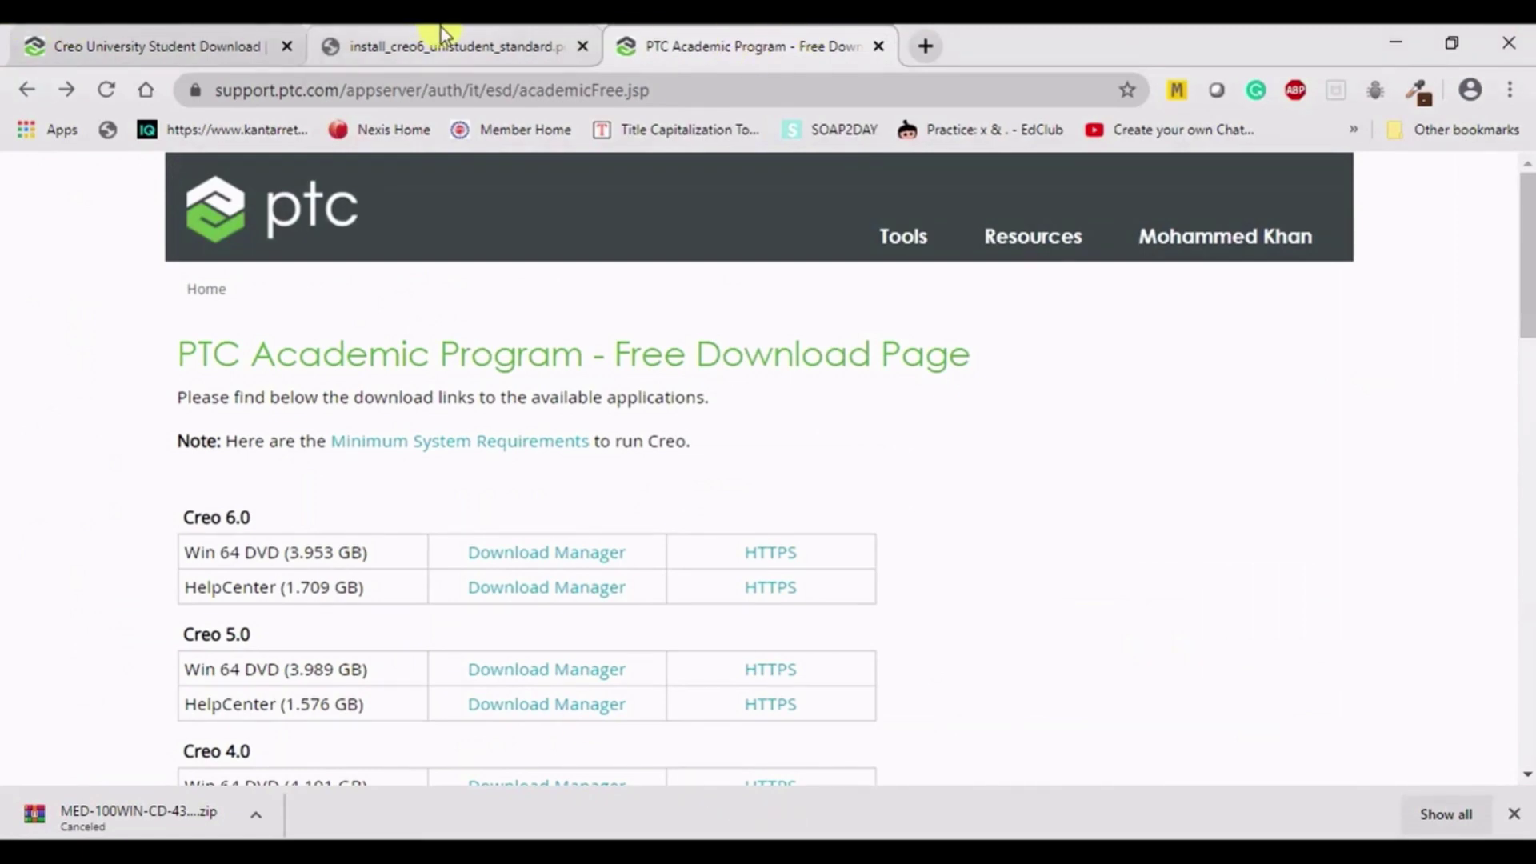
- Show the install_creo6_unistudent_standard.pdf guide and scroll through its steps 1 and 2
{"action": "left_click", "coordinate": [440, 36]}
{"action": "scroll", "coordinate": [701, 468], "scroll_direction": "up", "scroll_amount": 20}
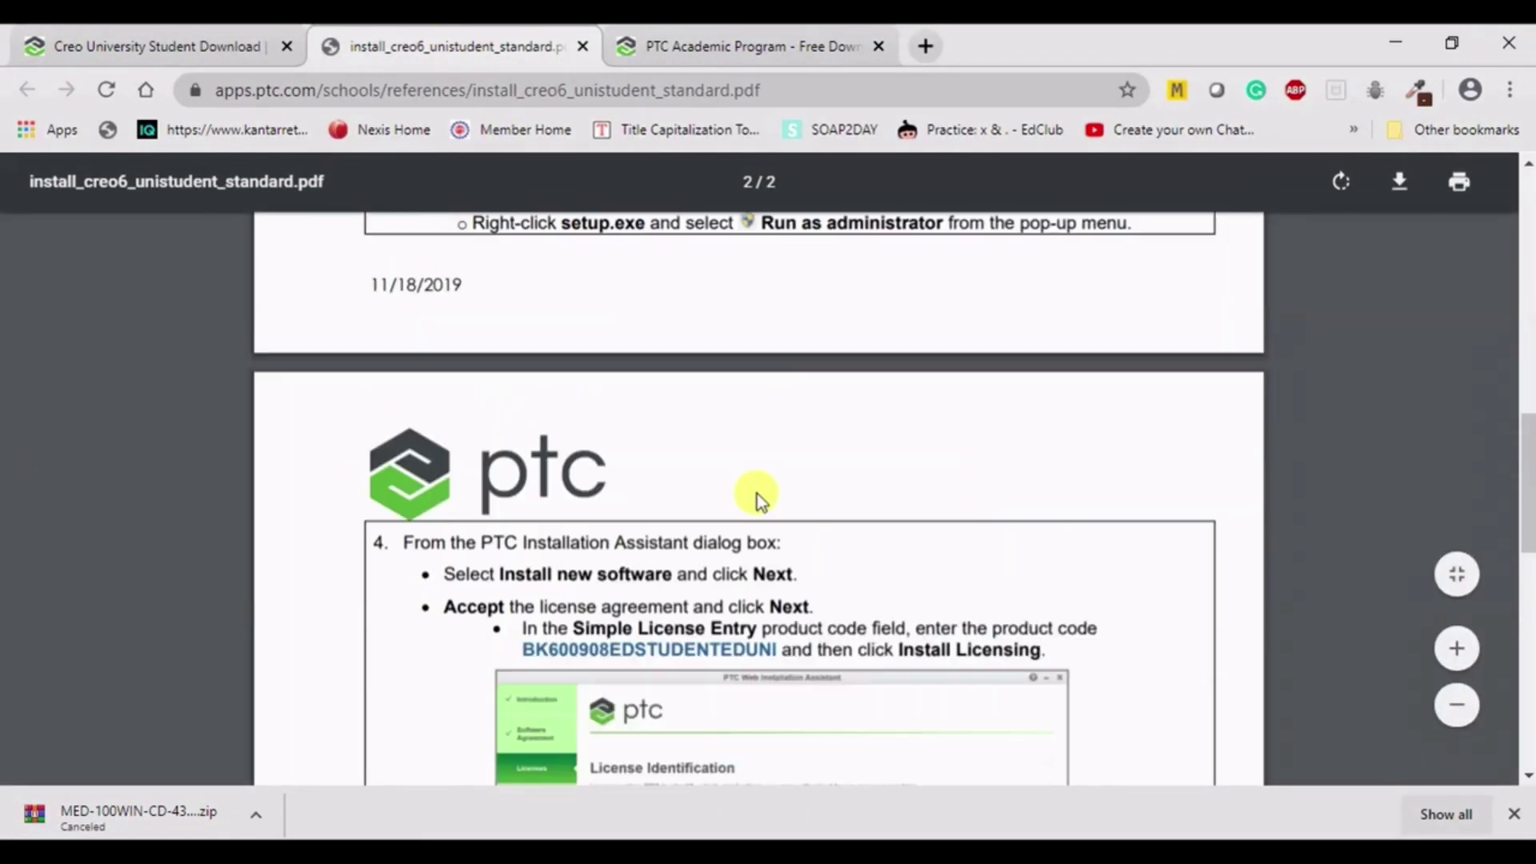
{"action": "scroll", "coordinate": [698, 542], "scroll_direction": "up", "scroll_amount": 1}
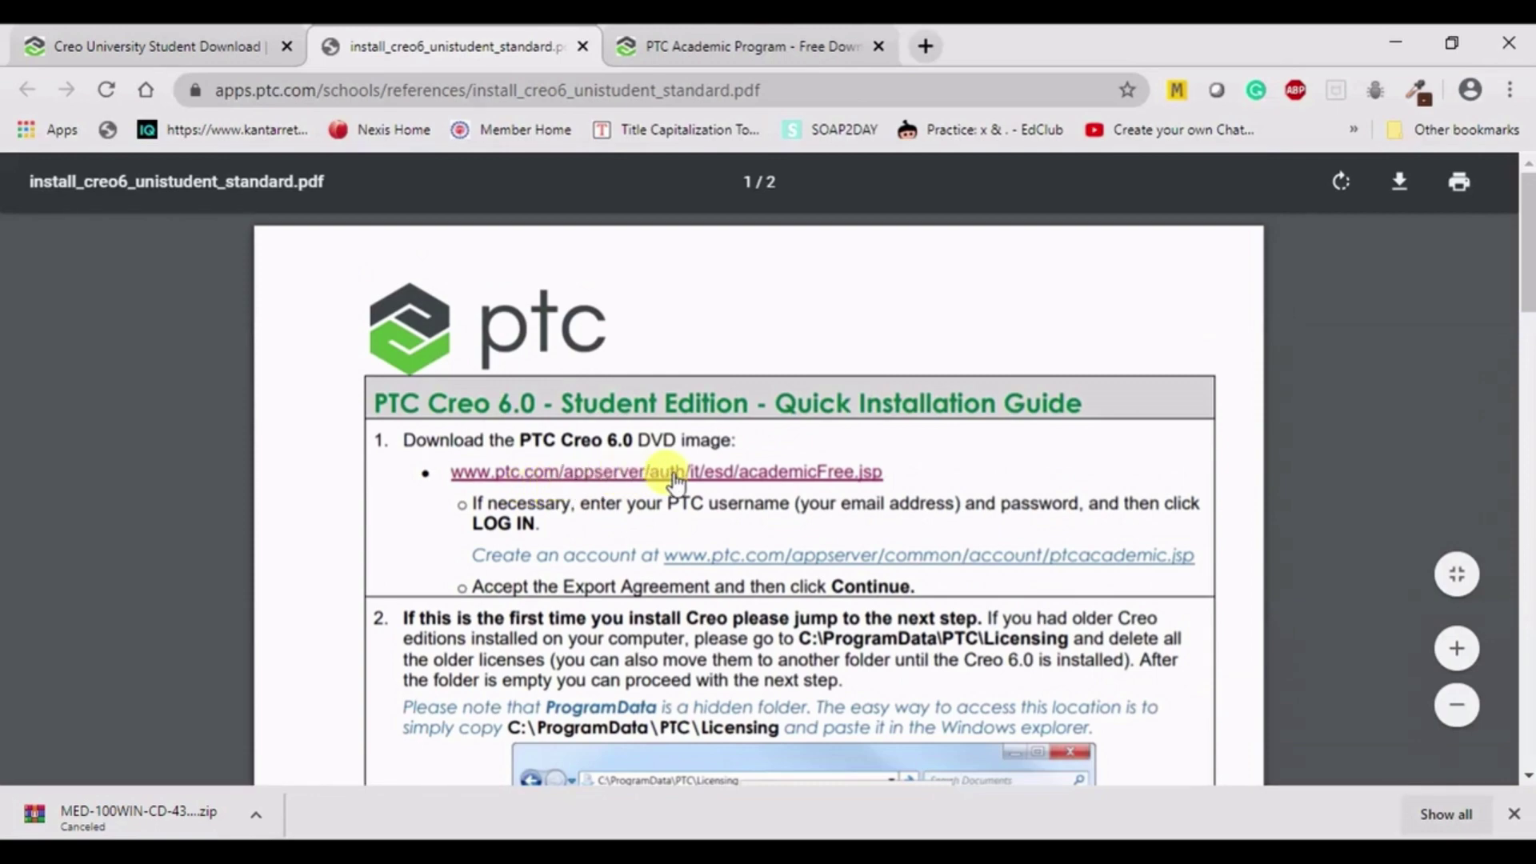
{"action": "scroll", "coordinate": [544, 492], "scroll_direction": "down", "scroll_amount": 3}
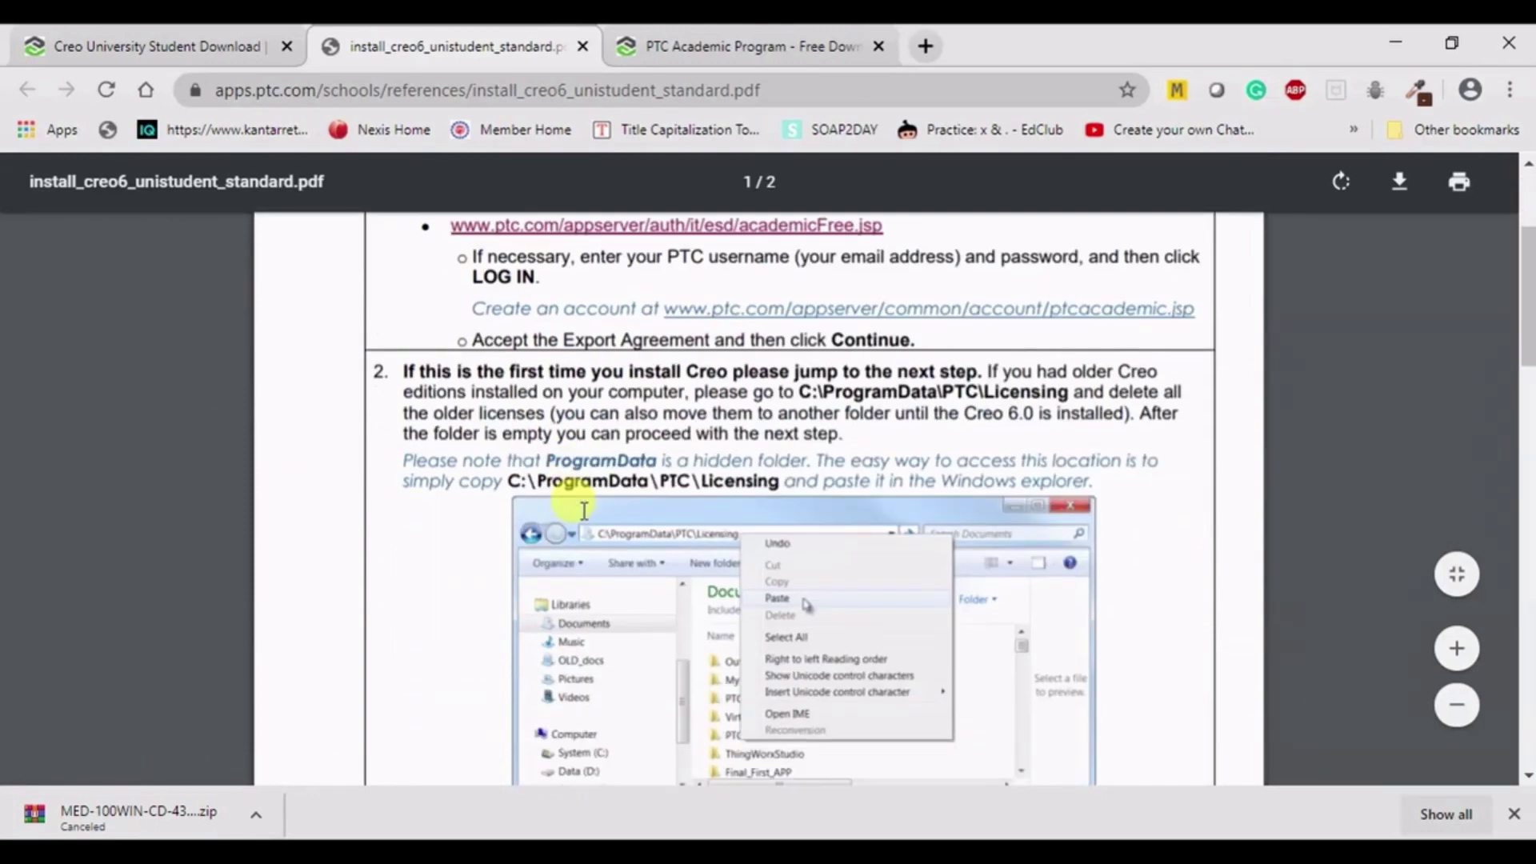
{"action": "scroll", "coordinate": [468, 415], "scroll_direction": "down", "scroll_amount": 12}
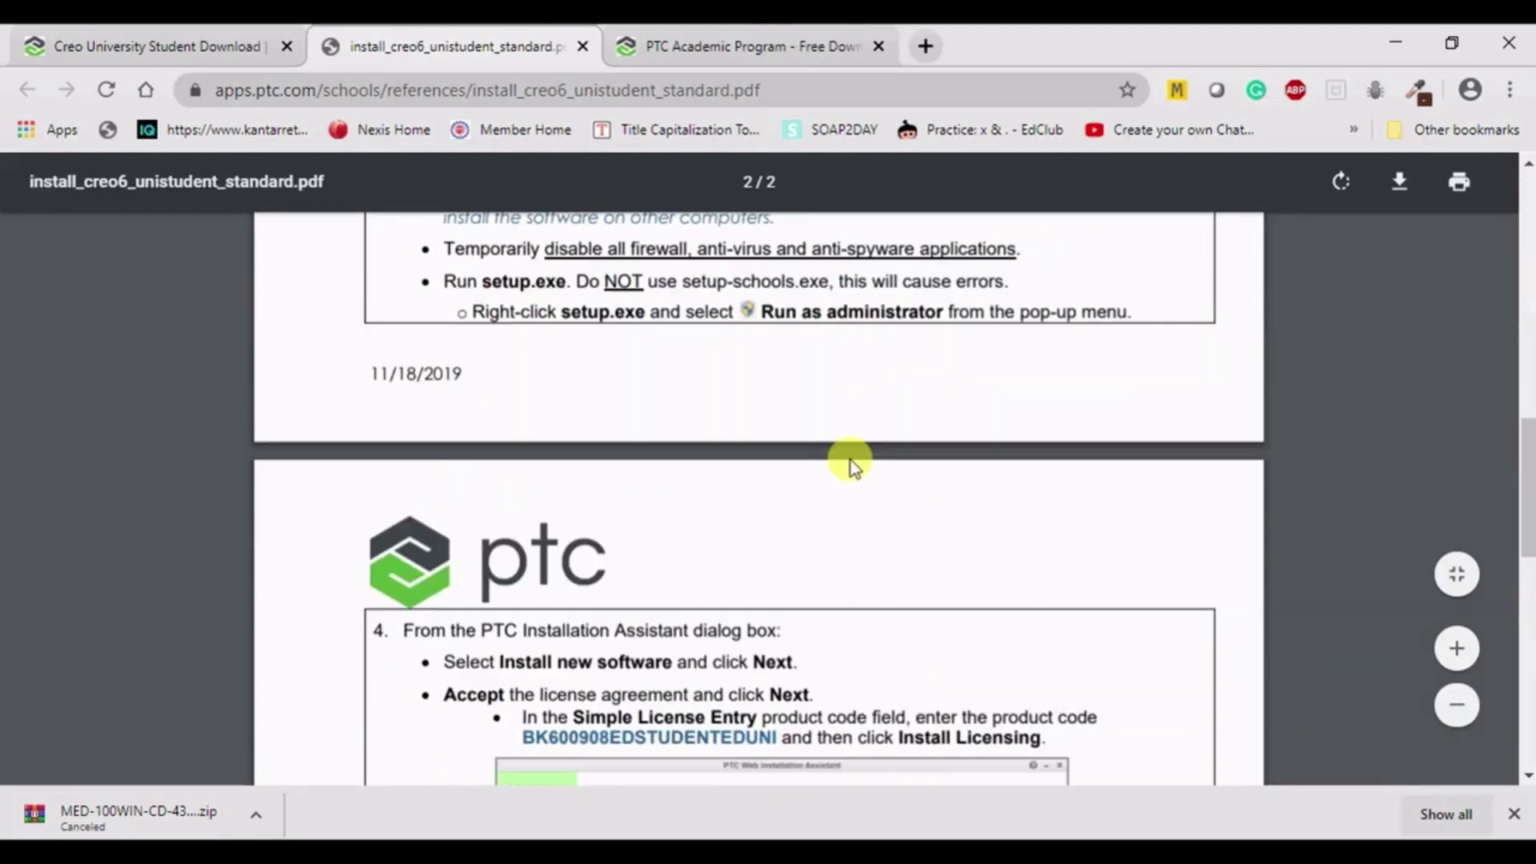
{"action": "scroll", "coordinate": [480, 440], "scroll_direction": "up", "scroll_amount": 5}
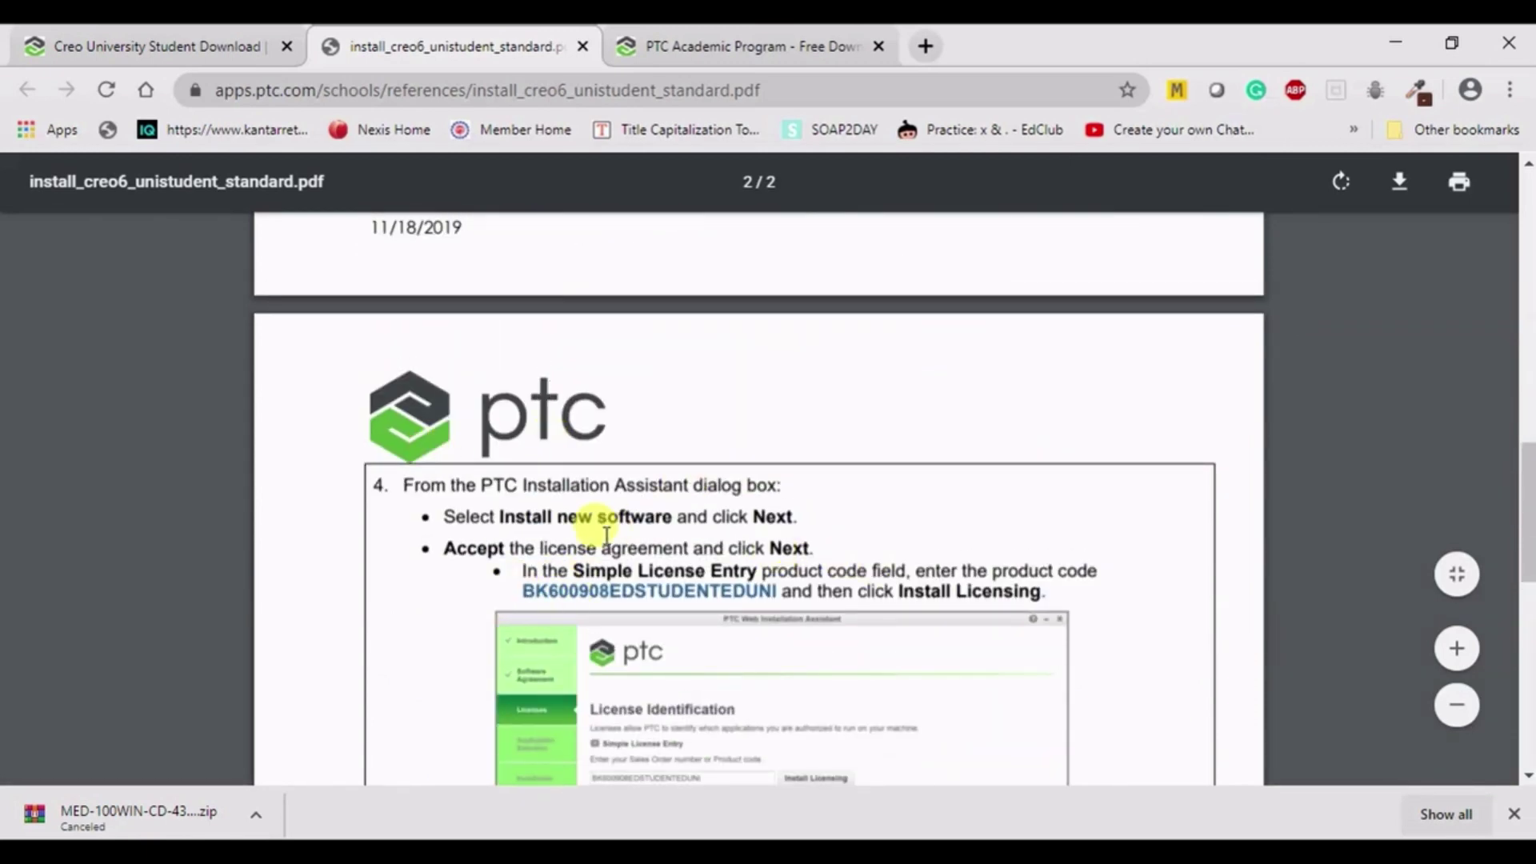
{"action": "scroll", "coordinate": [590, 515], "scroll_direction": "up", "scroll_amount": 6}
{"action": "scroll", "coordinate": [606, 535], "scroll_direction": "up", "scroll_amount": 5}
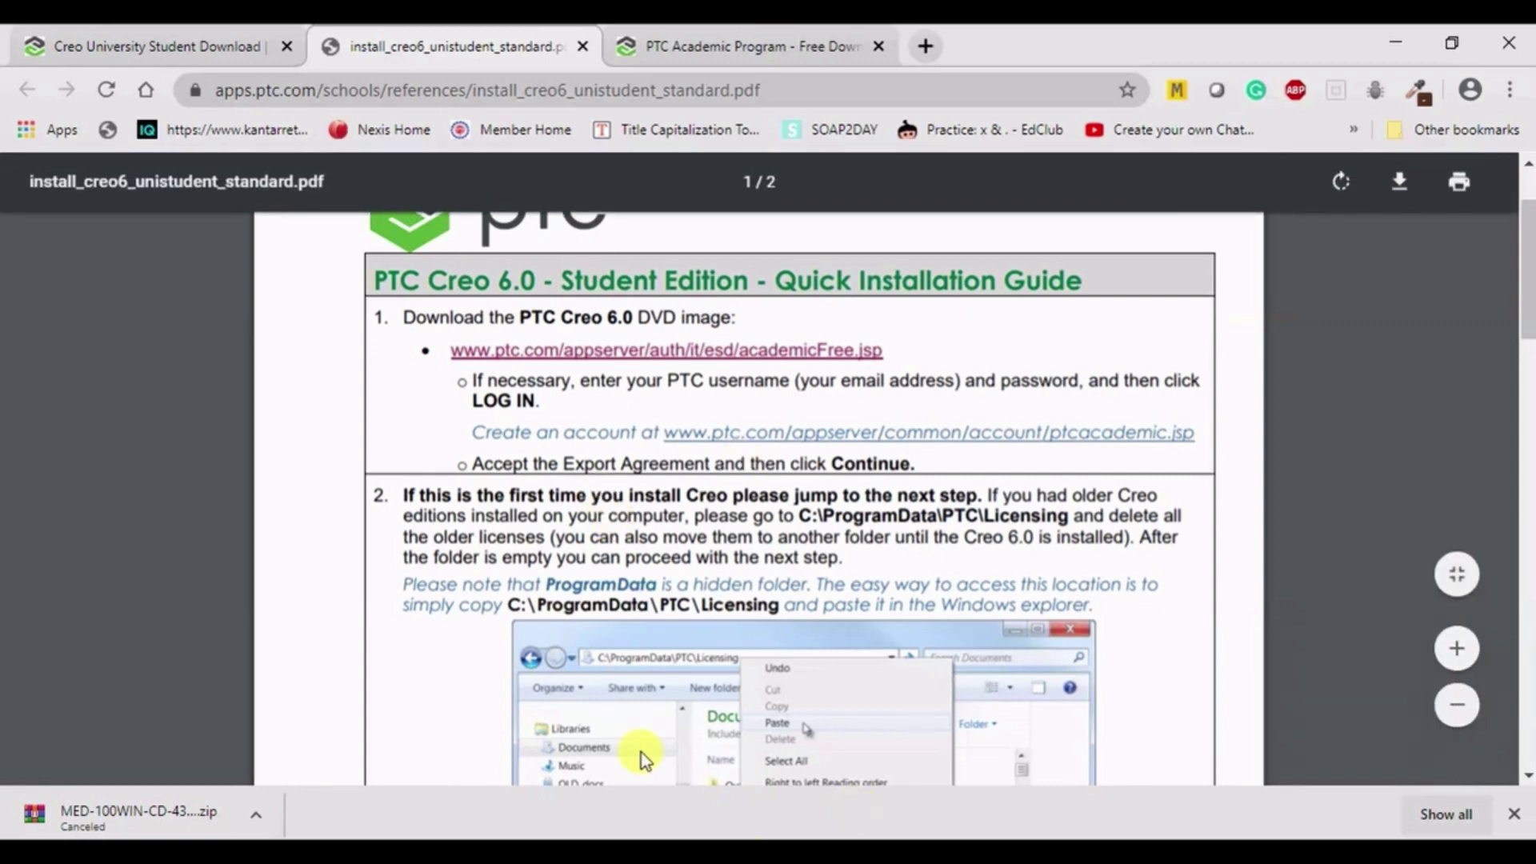
- Copy the C:\ProgramData\PTC\Licensing path from step 2 of the guide
{"action": "left_click_drag", "start_coordinate": [506, 604], "coordinate": [785, 606]}
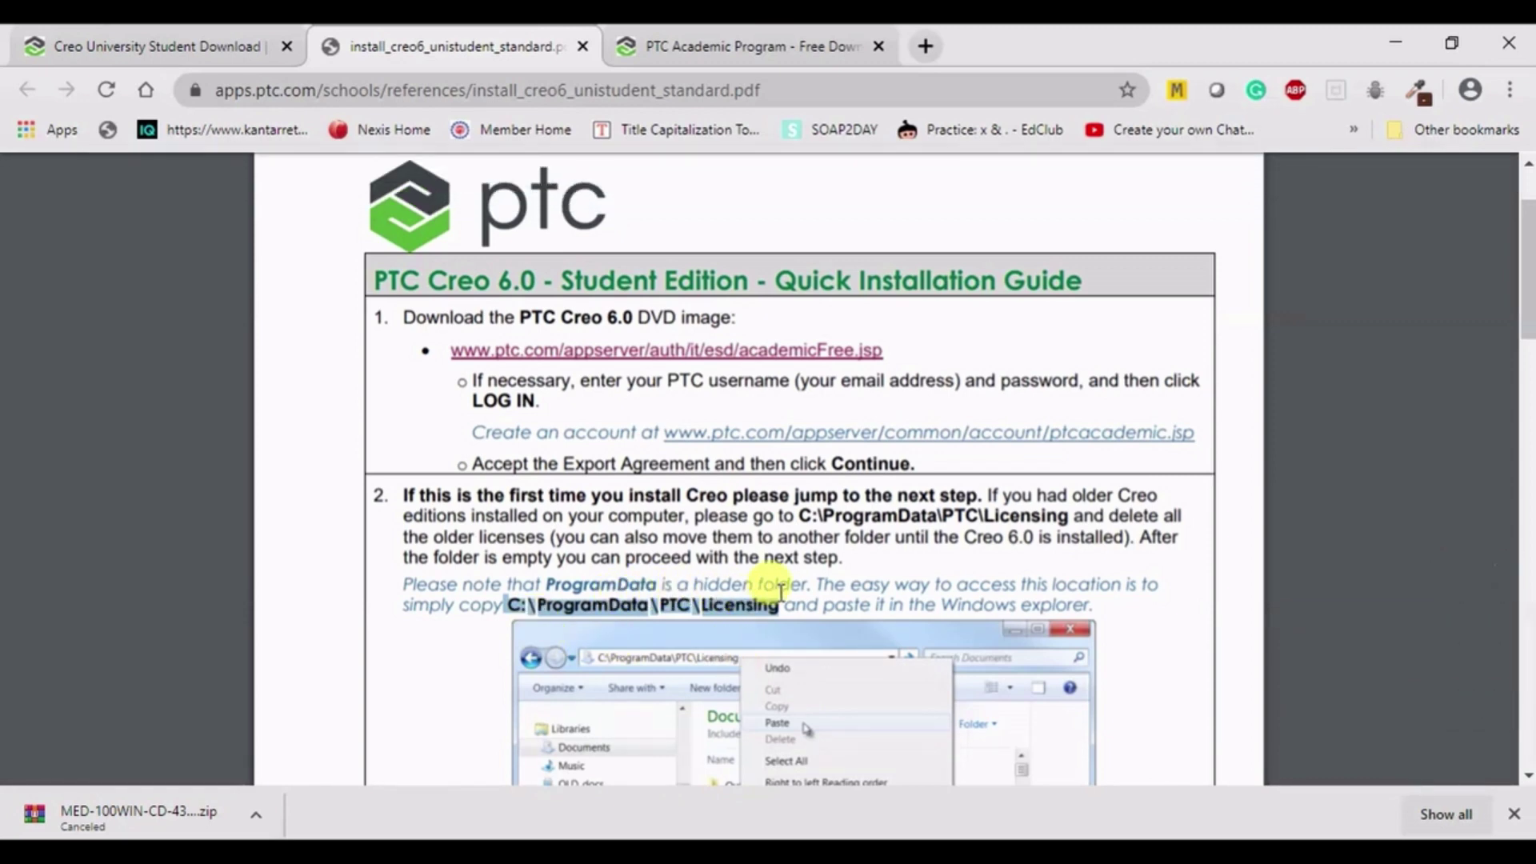
{"action": "right_click", "coordinate": [718, 610]}
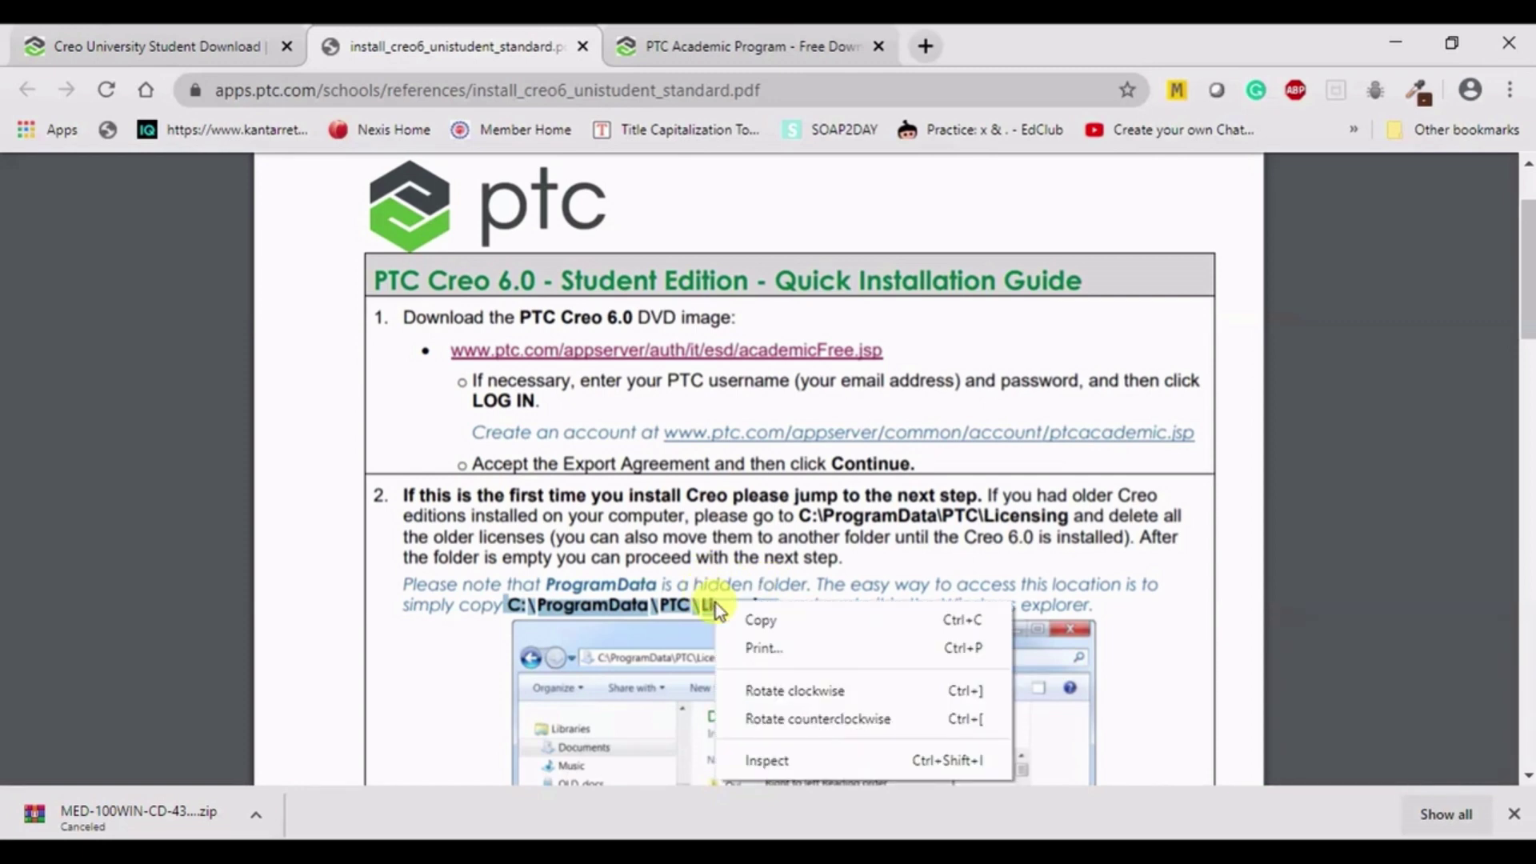
{"action": "left_click", "coordinate": [772, 621]}
{"action": "key", "text": "alt+Tab"}
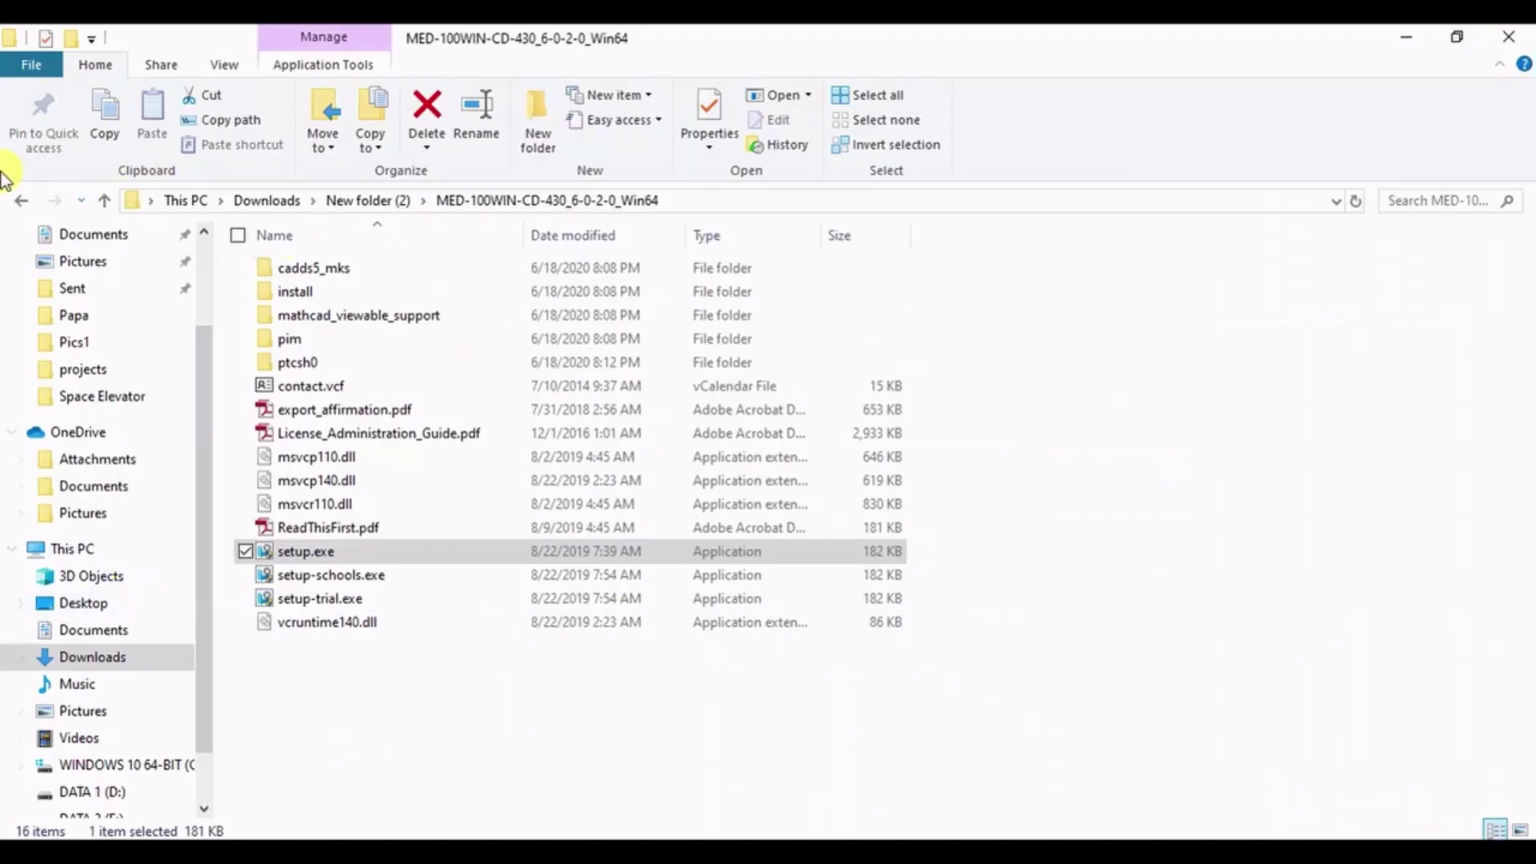
- Paste C:\ProgramData\PTC\Licensing into Explorer's address bar, which reports it can't be found
{"action": "left_click", "coordinate": [368, 200]}
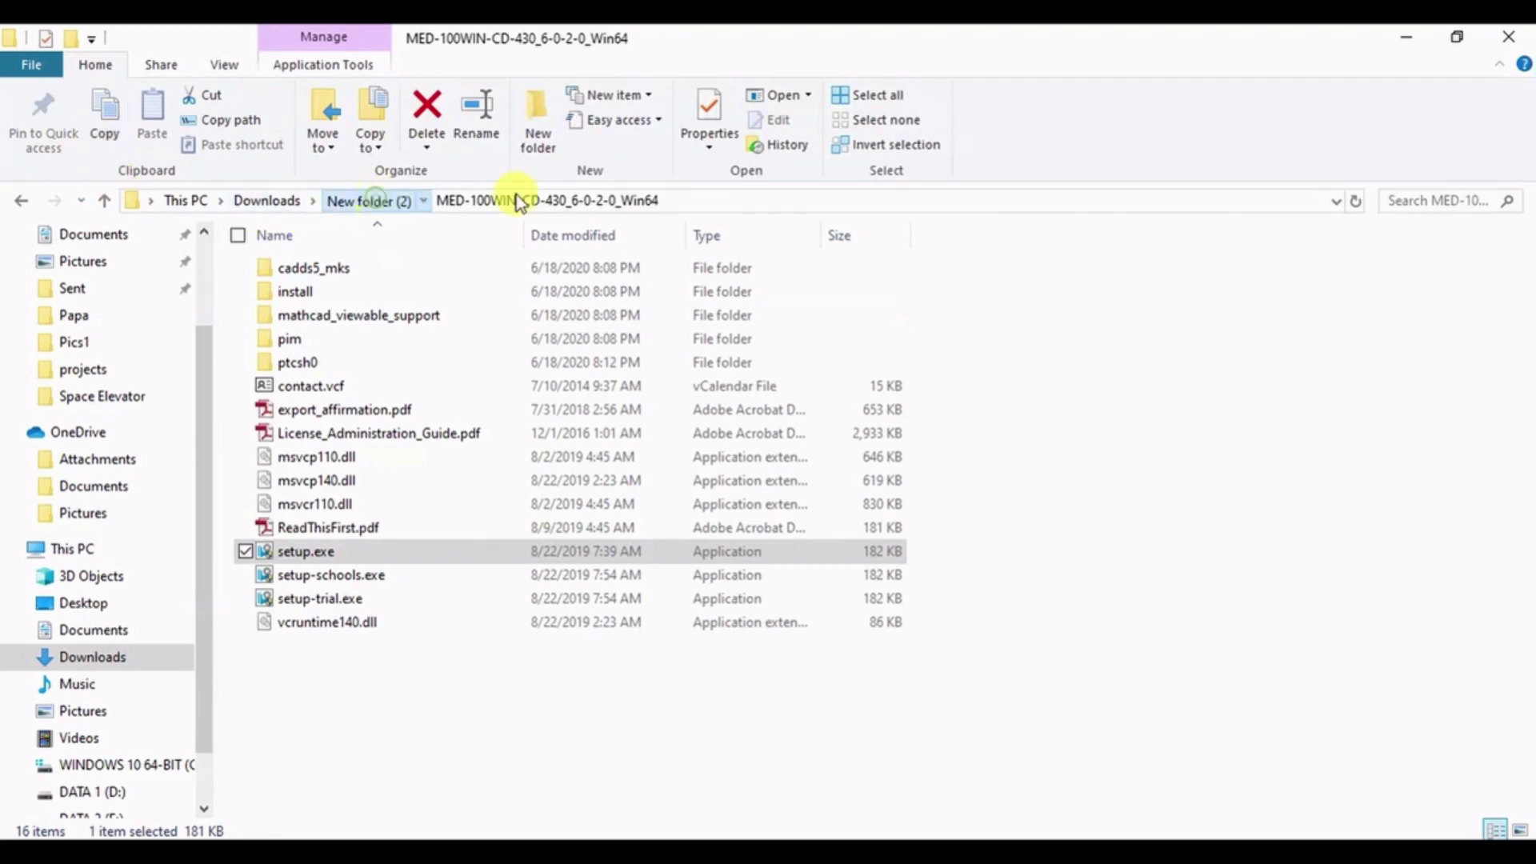
{"action": "left_click", "coordinate": [756, 203]}
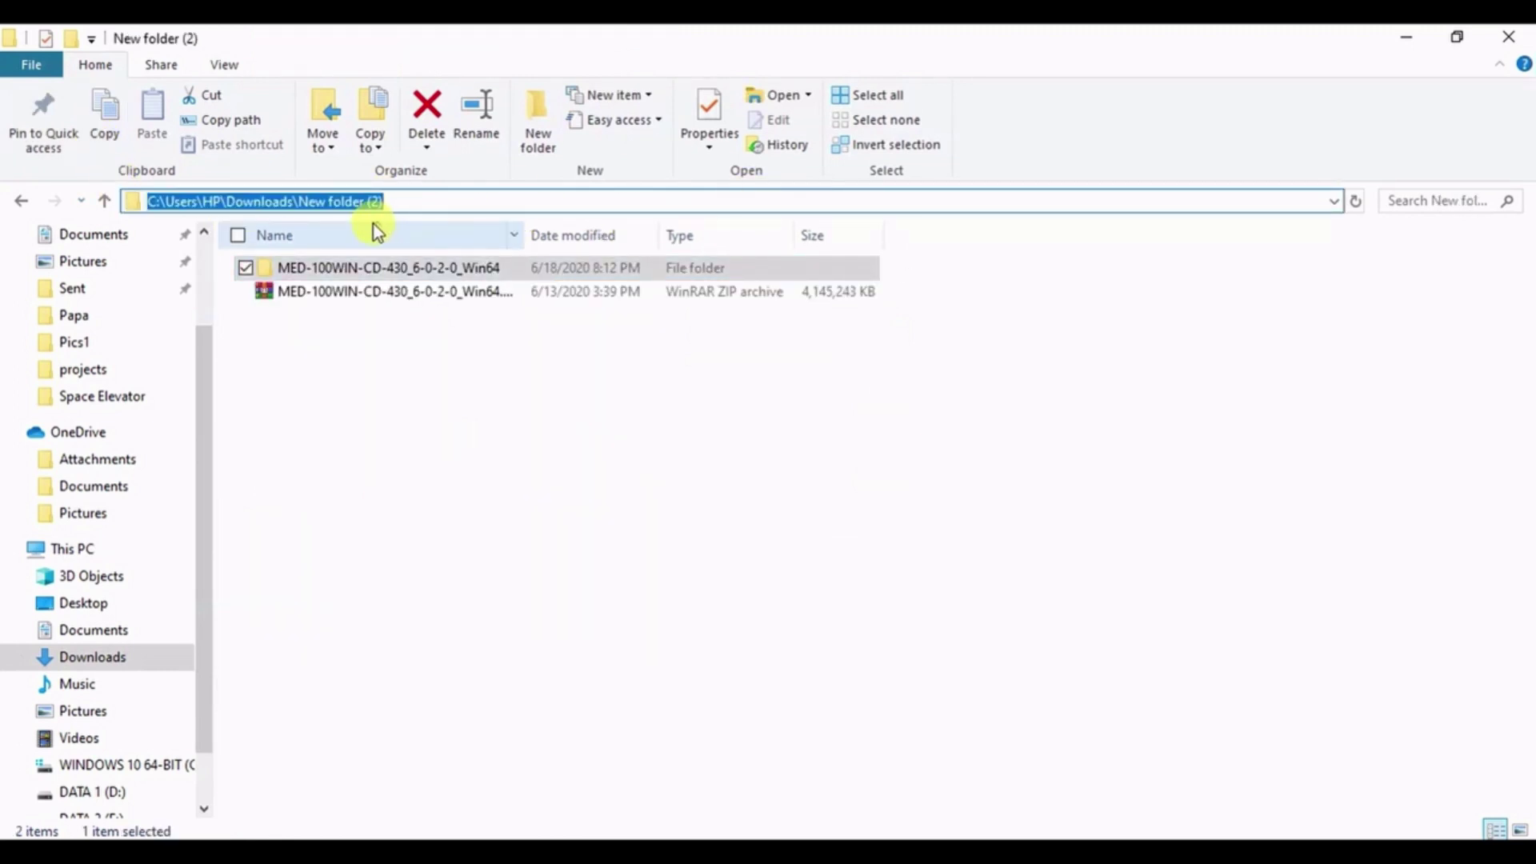
{"action": "key", "text": "ctrl+v"}
{"action": "key", "text": "ctrl+a"}
{"action": "key", "text": "Return"}
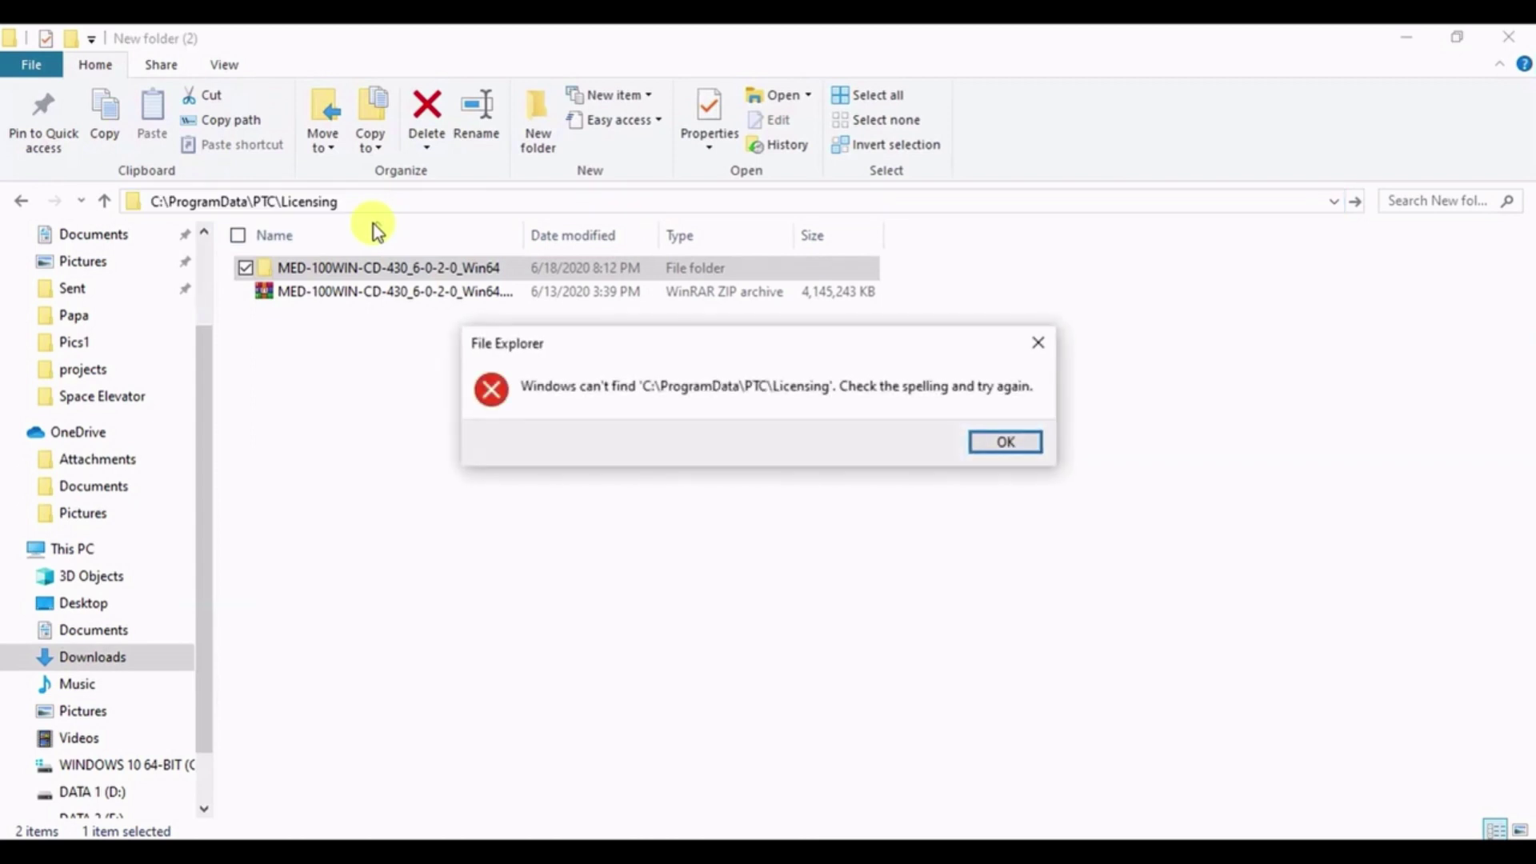
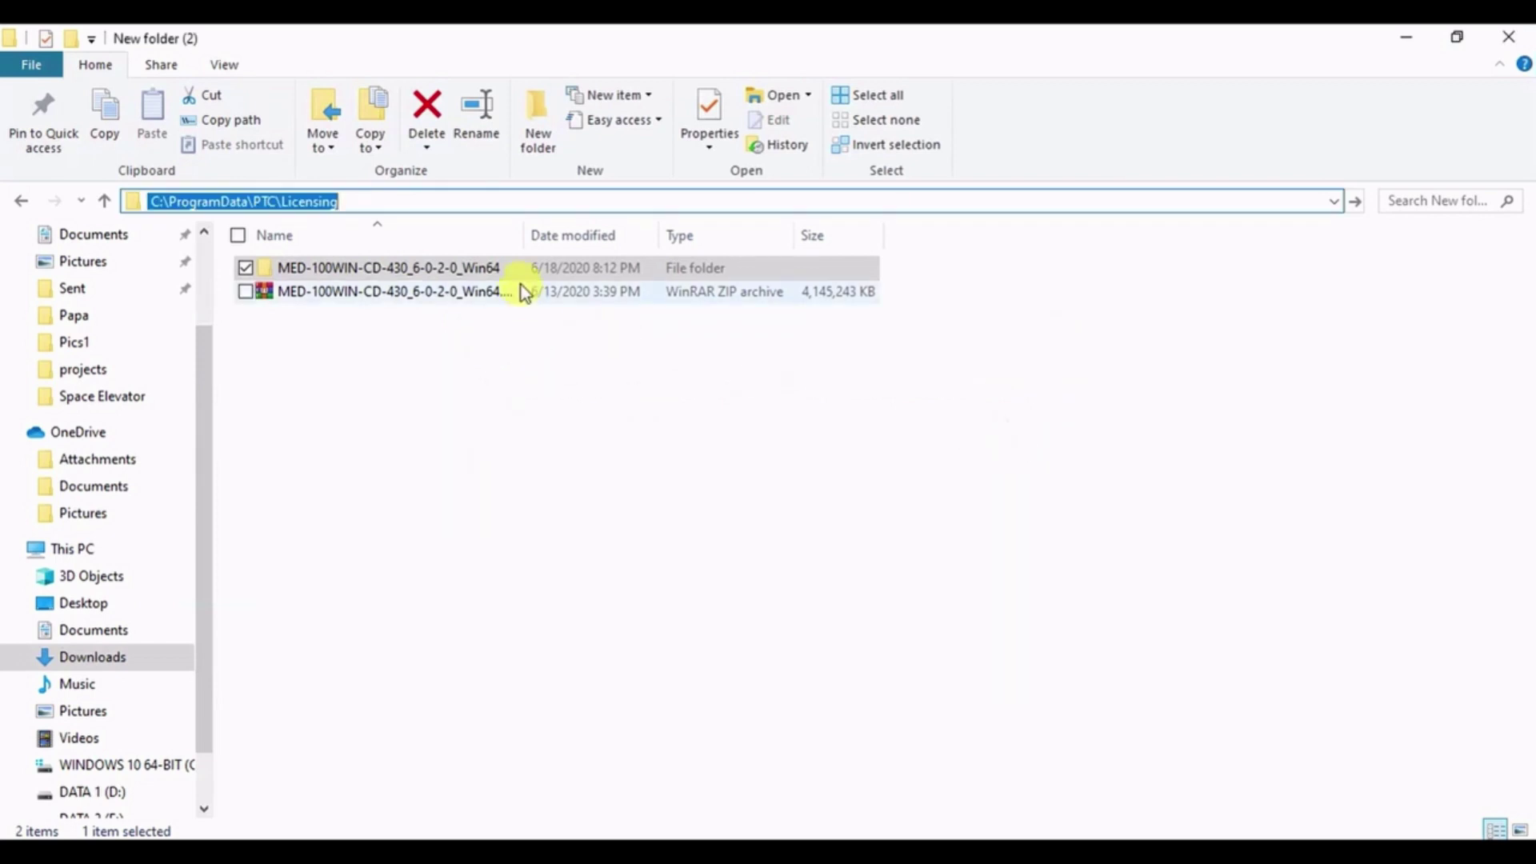
- Confirm C:\ProgramData\PTC\Licensing doesn't exist, then return to the installation guide
{"action": "key", "text": "Return"}
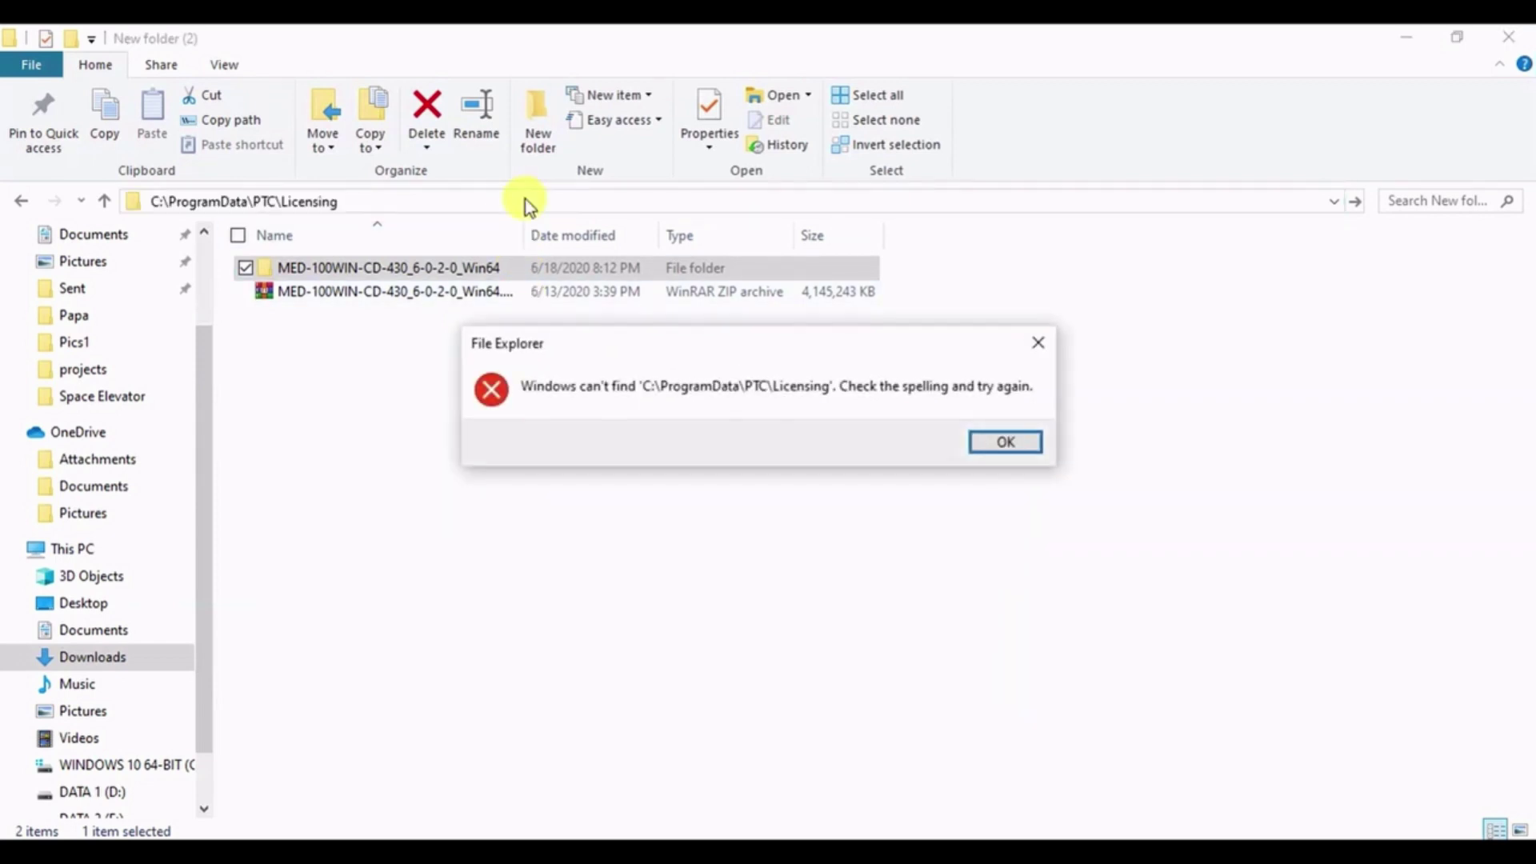
{"action": "left_click", "coordinate": [1024, 443]}
{"action": "left_click", "coordinate": [714, 393]}
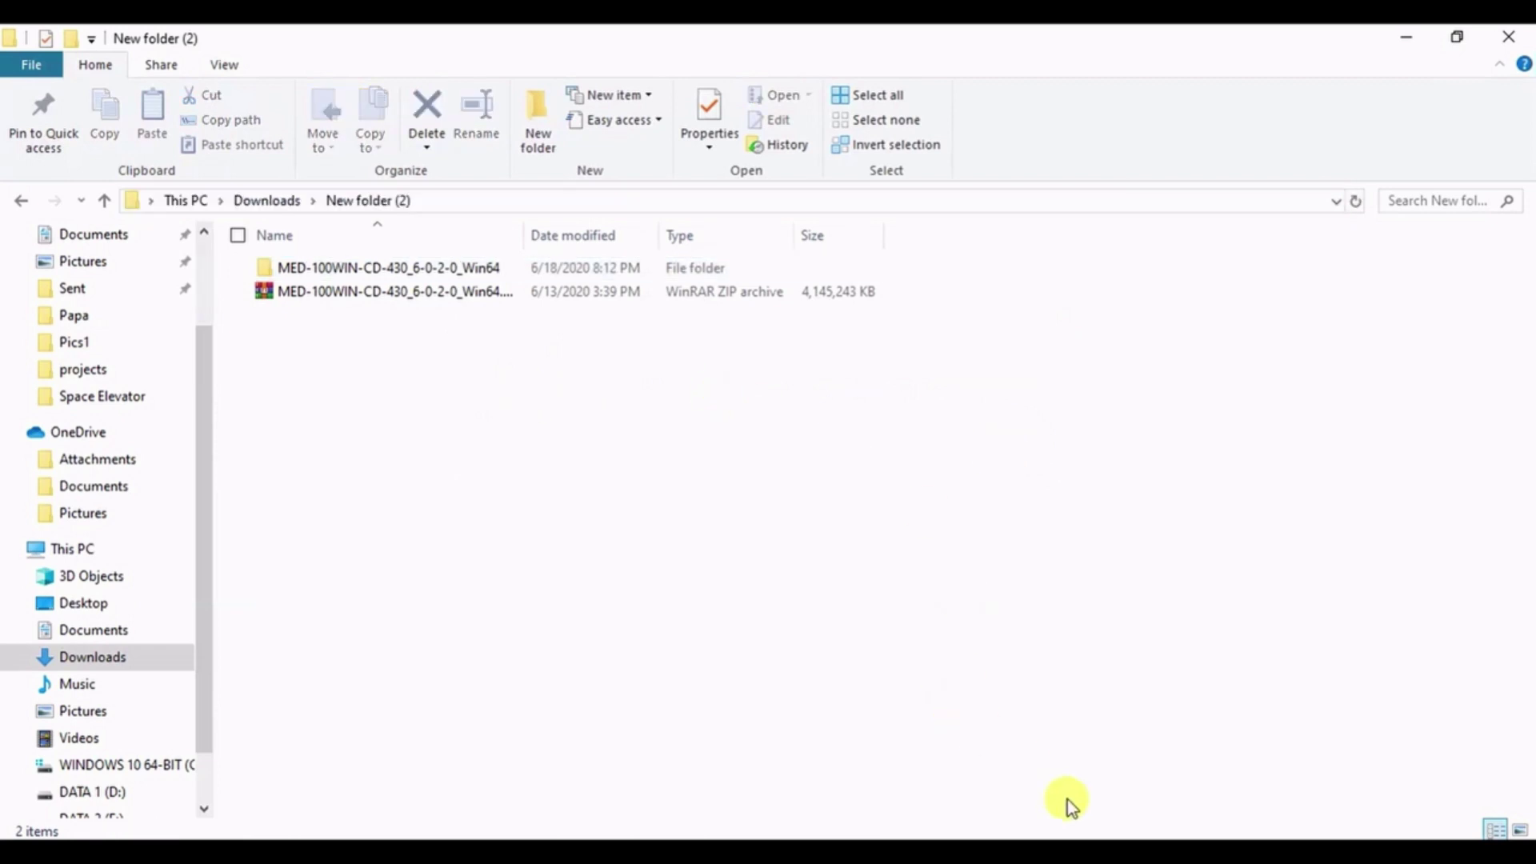
{"action": "key", "text": "alt+Tab"}
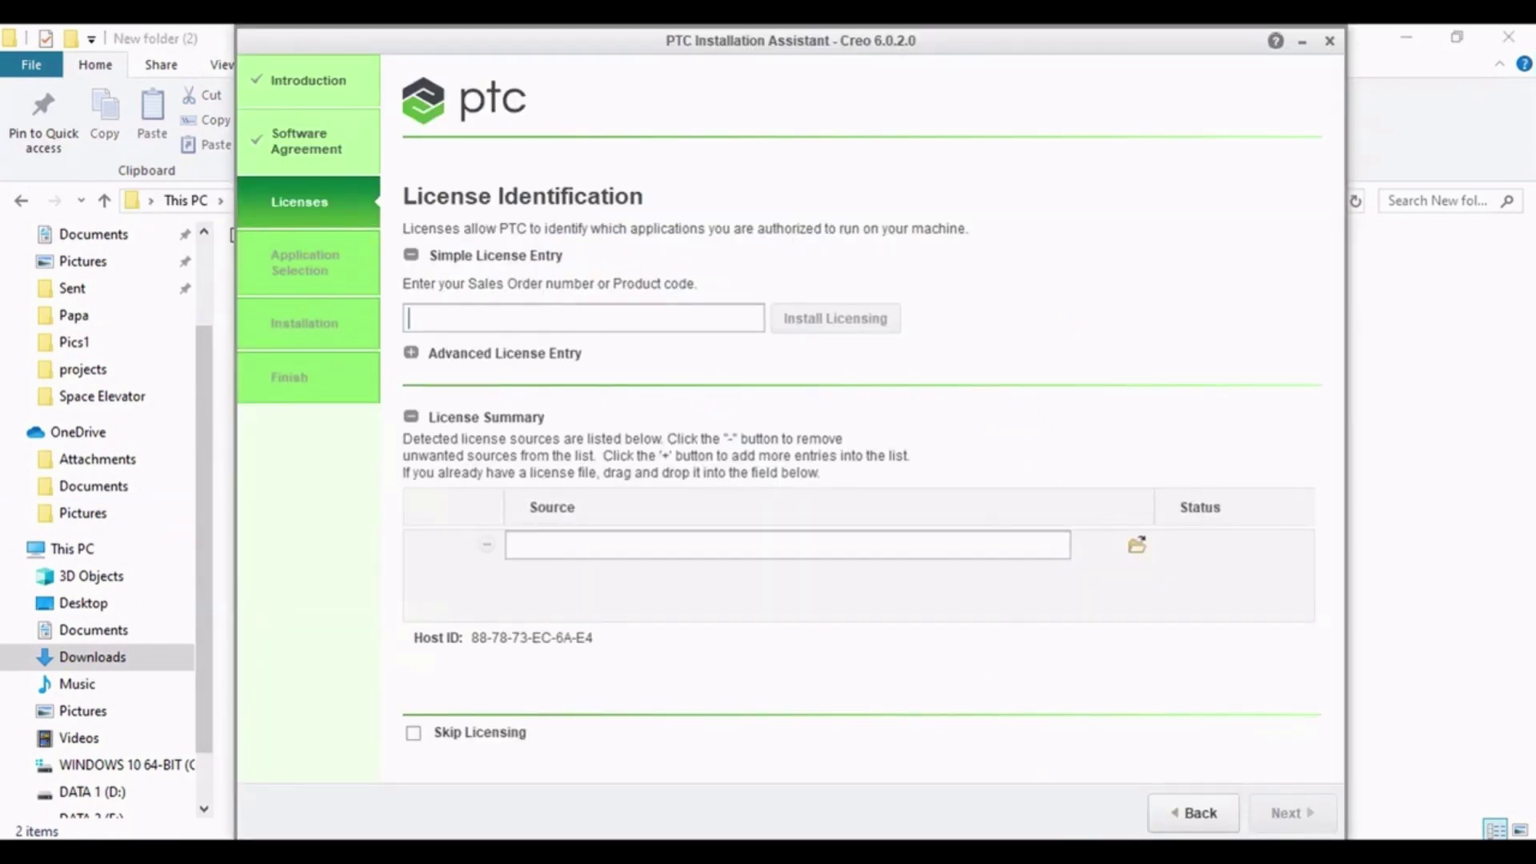
{"action": "key", "text": "alt+Tab"}
- Copy the student product code from step 4 of the installation guide PDF
{"action": "scroll", "coordinate": [656, 520], "scroll_direction": "down", "scroll_amount": 10}
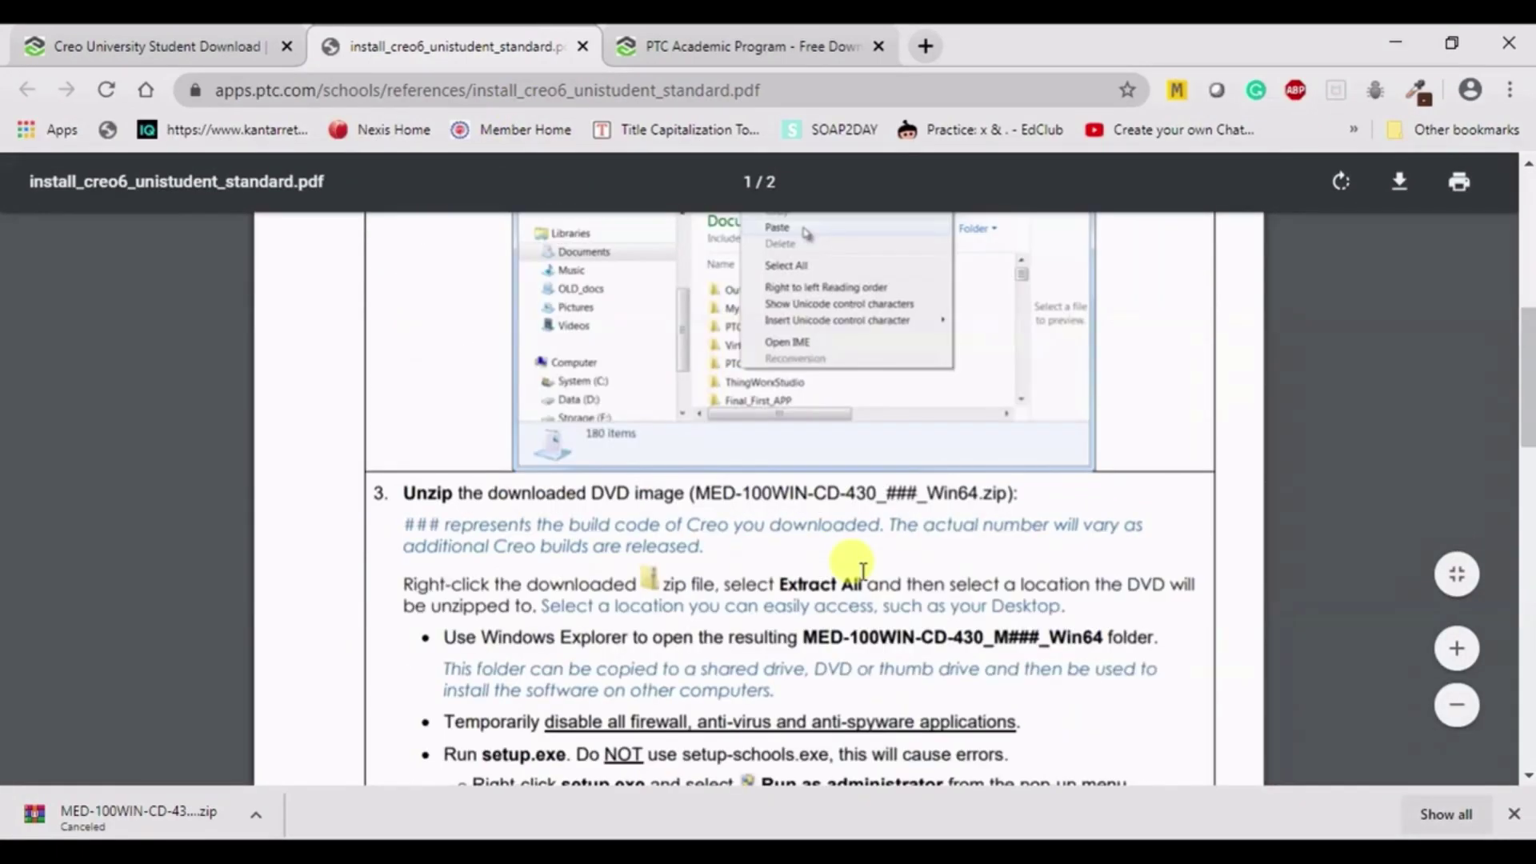
{"action": "scroll", "coordinate": [656, 520], "scroll_direction": "up", "scroll_amount": 6}
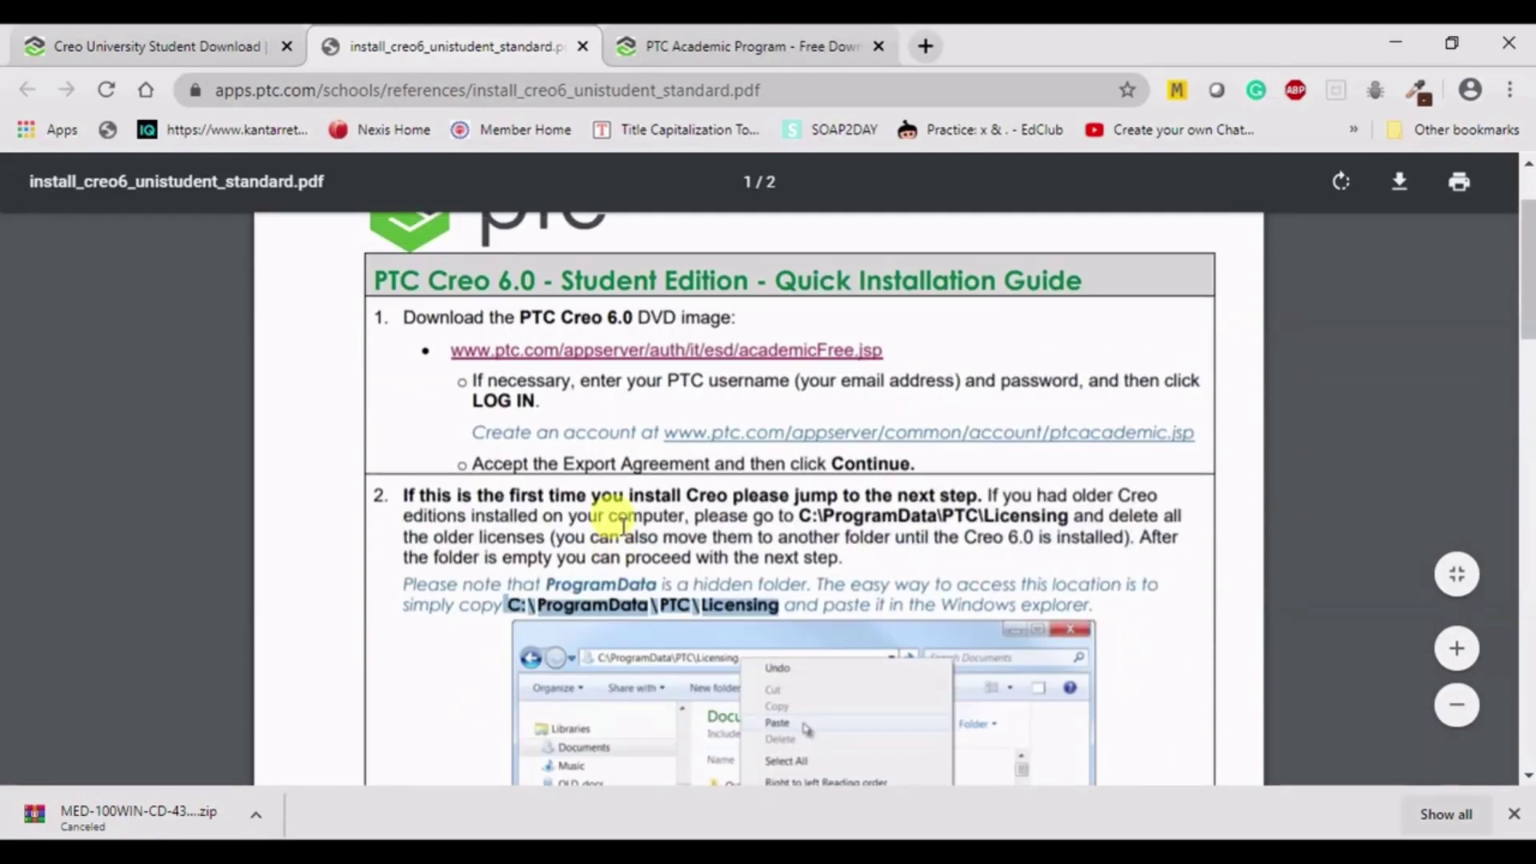
{"action": "scroll", "coordinate": [624, 528], "scroll_direction": "down", "scroll_amount": 3}
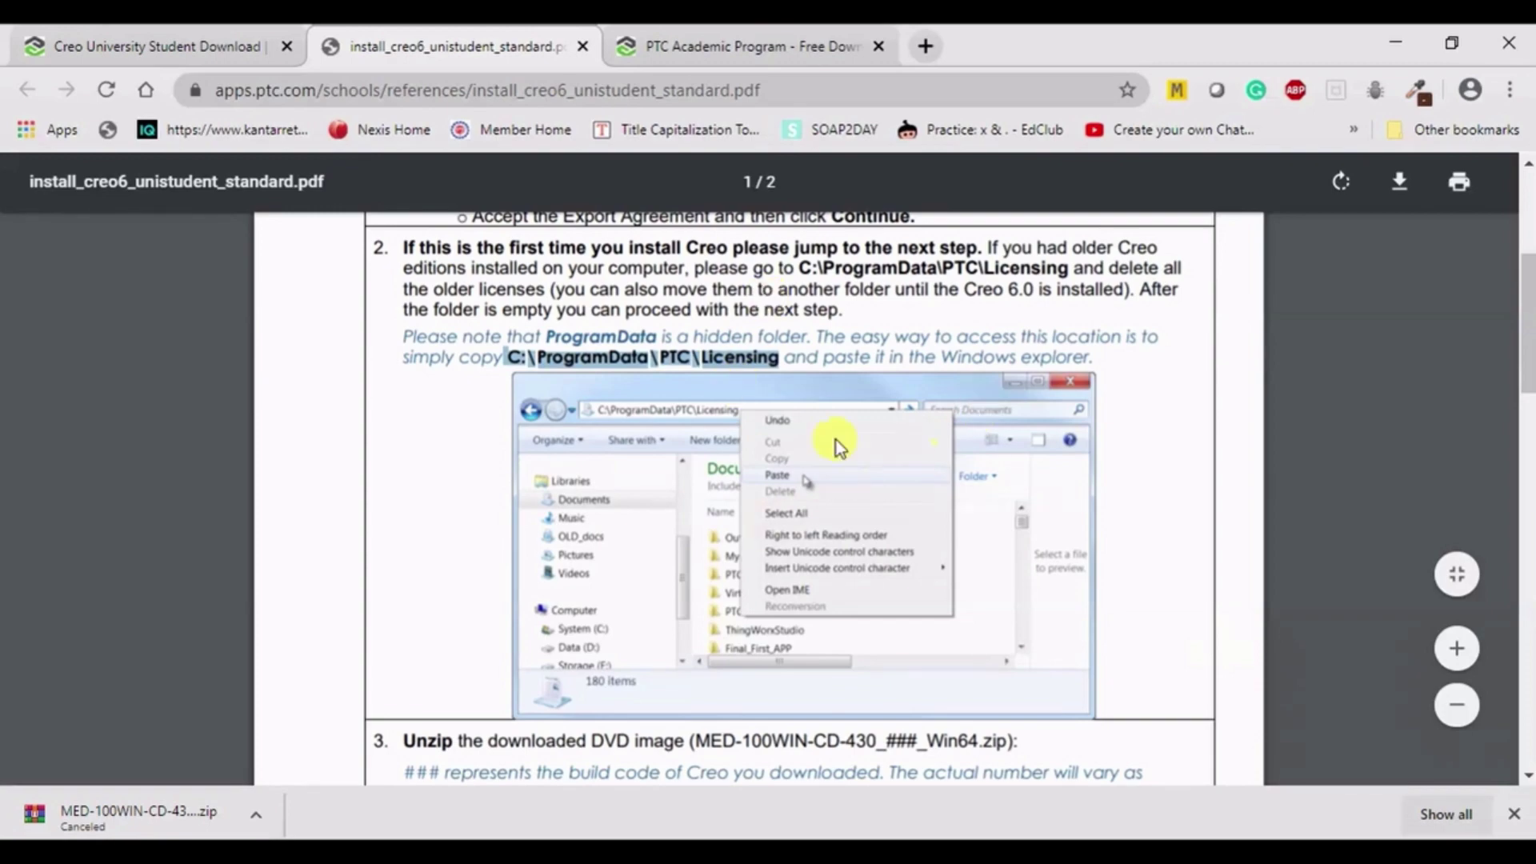
{"action": "scroll", "coordinate": [632, 400], "scroll_direction": "down", "scroll_amount": 5}
{"action": "scroll", "coordinate": [776, 463], "scroll_direction": "down", "scroll_amount": 3}
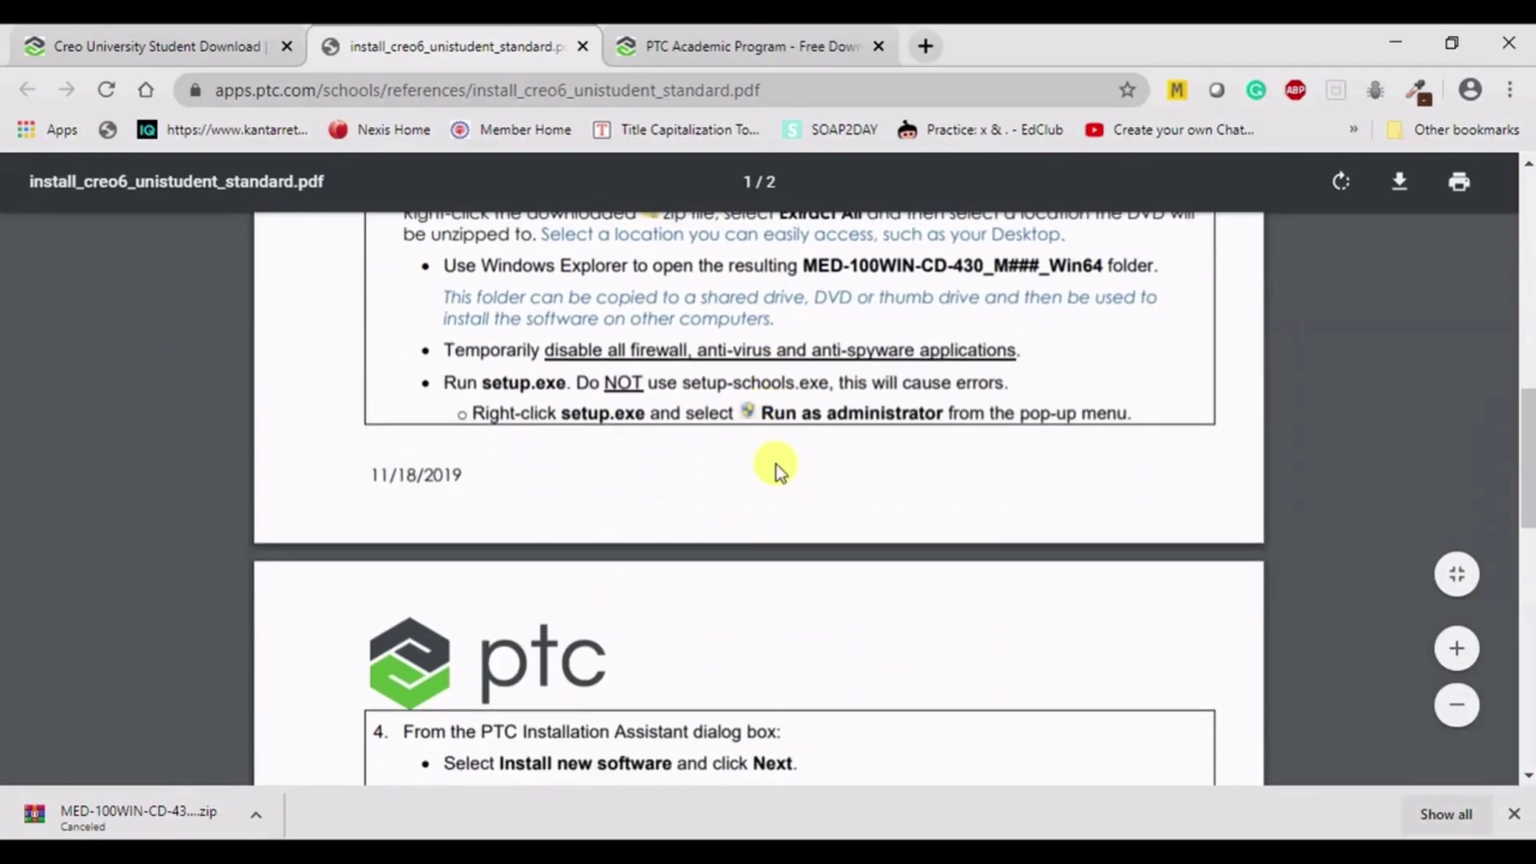
{"action": "scroll", "coordinate": [621, 464], "scroll_direction": "down", "scroll_amount": 6}
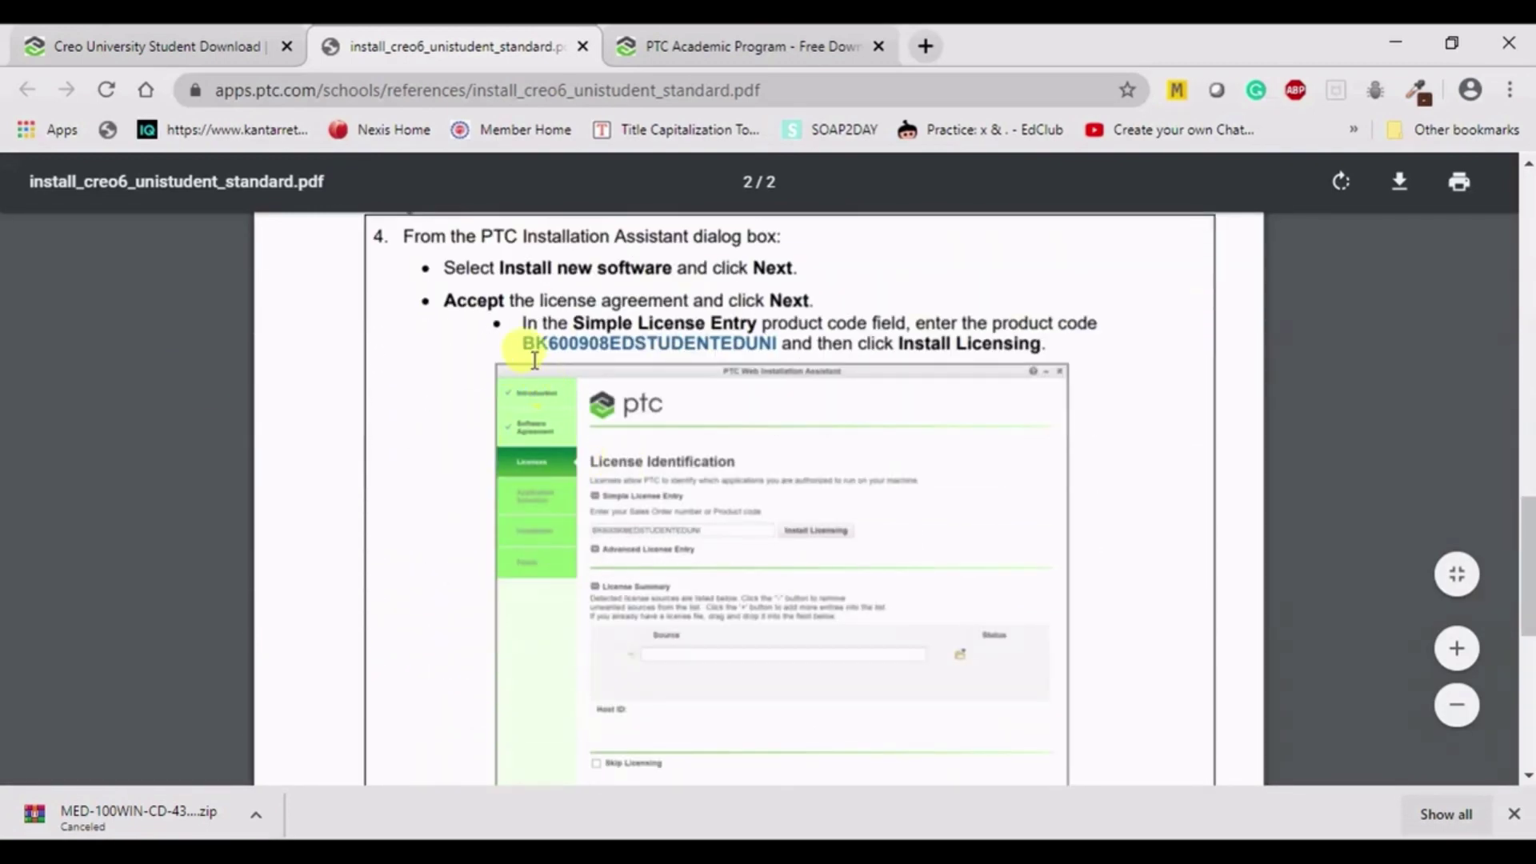
{"action": "left_click_drag", "start_coordinate": [521, 344], "coordinate": [773, 344]}
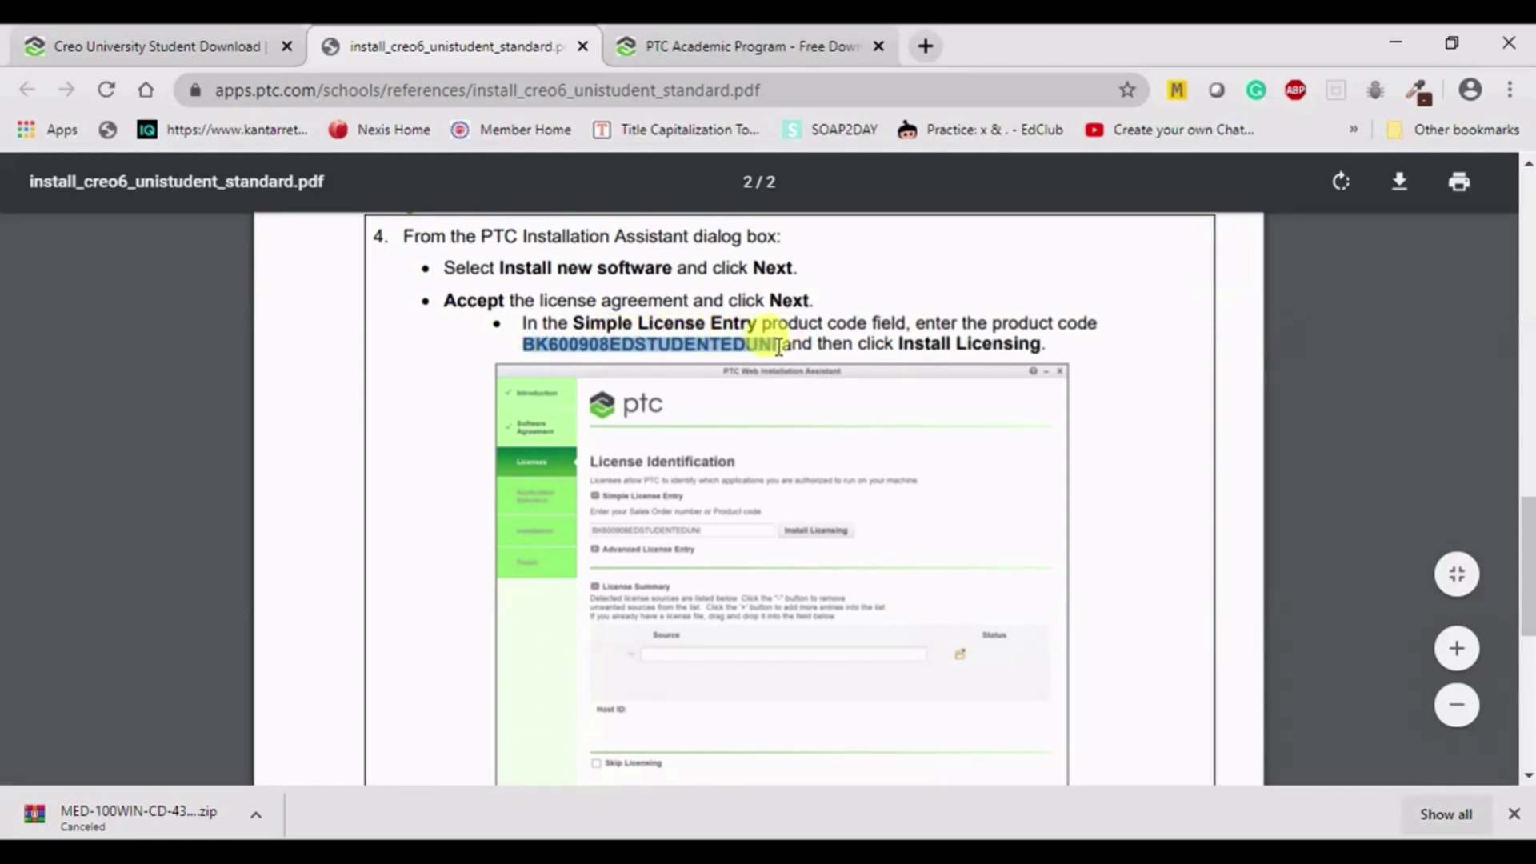
{"action": "right_click", "coordinate": [736, 346]}
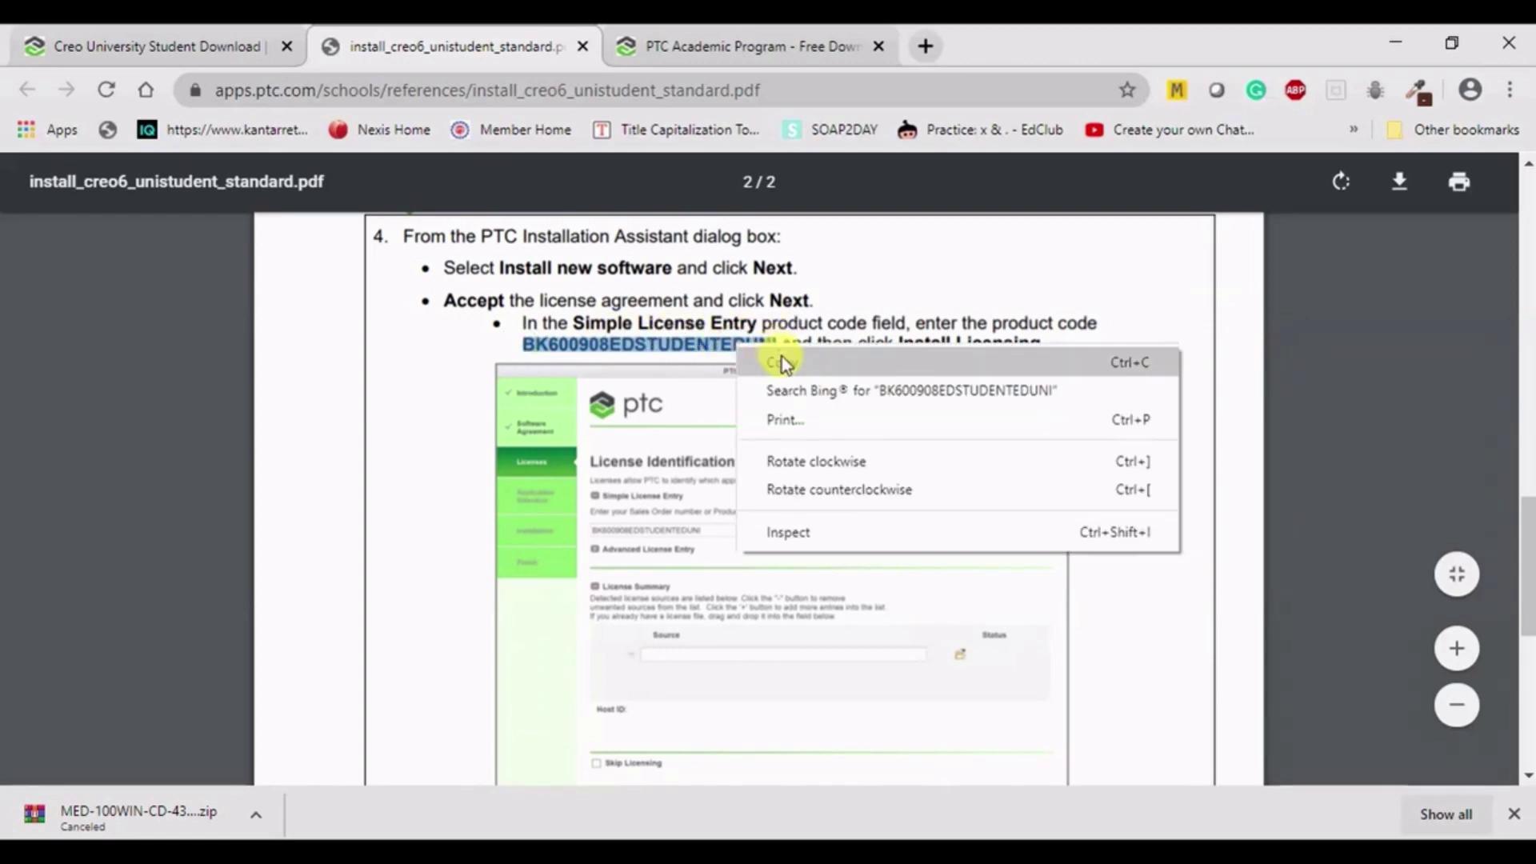
{"action": "left_click", "coordinate": [781, 360]}
{"action": "key", "text": "alt+Tab"}
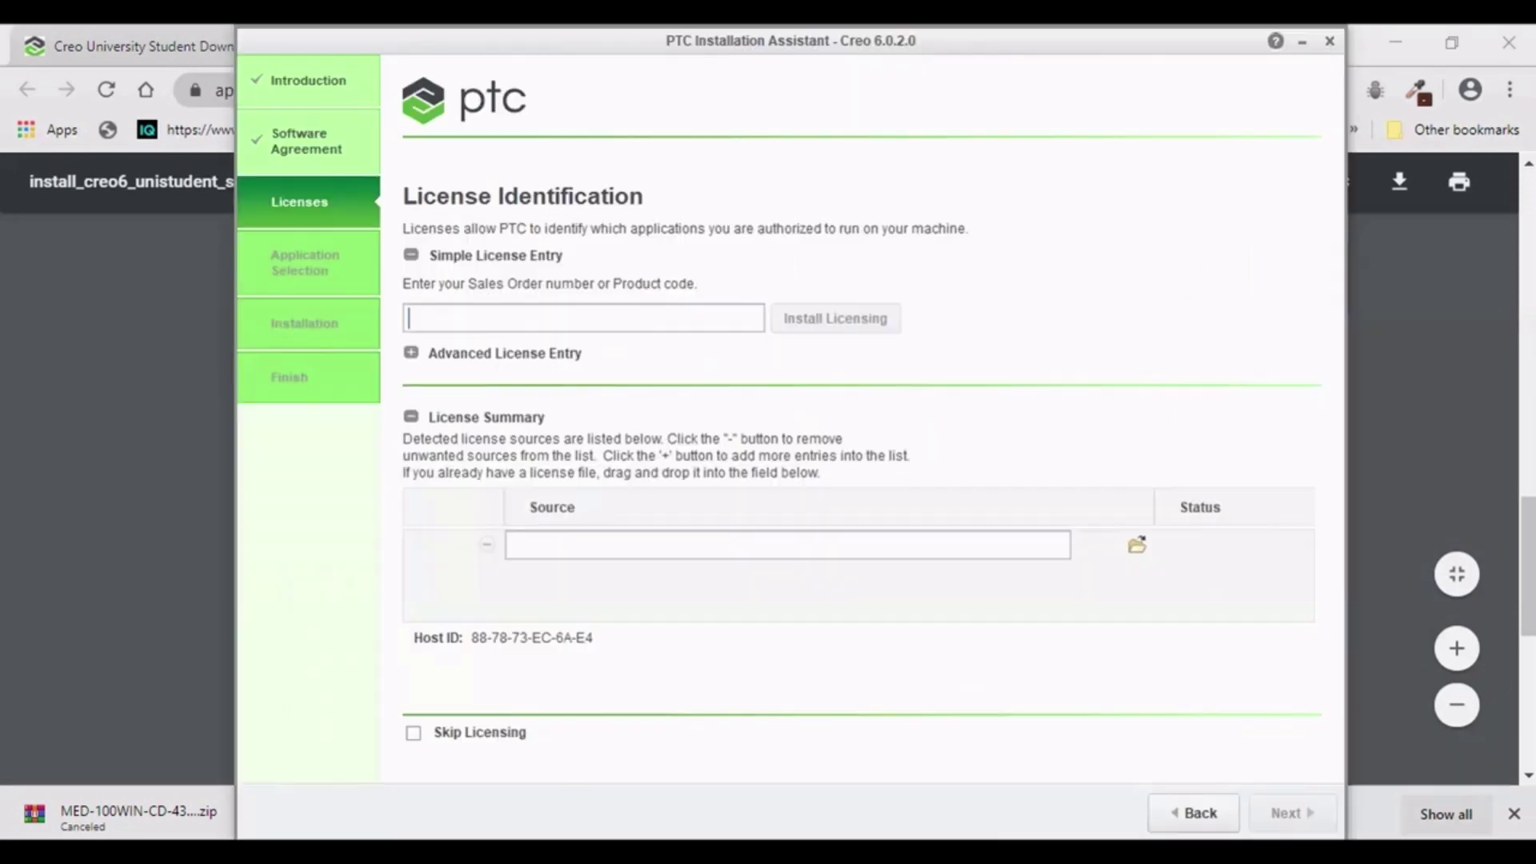
- Paste the student product code into Simple License Entry and choose Install Licensing
{"action": "left_click", "coordinate": [509, 317]}
{"action": "right_click", "coordinate": [517, 322]}
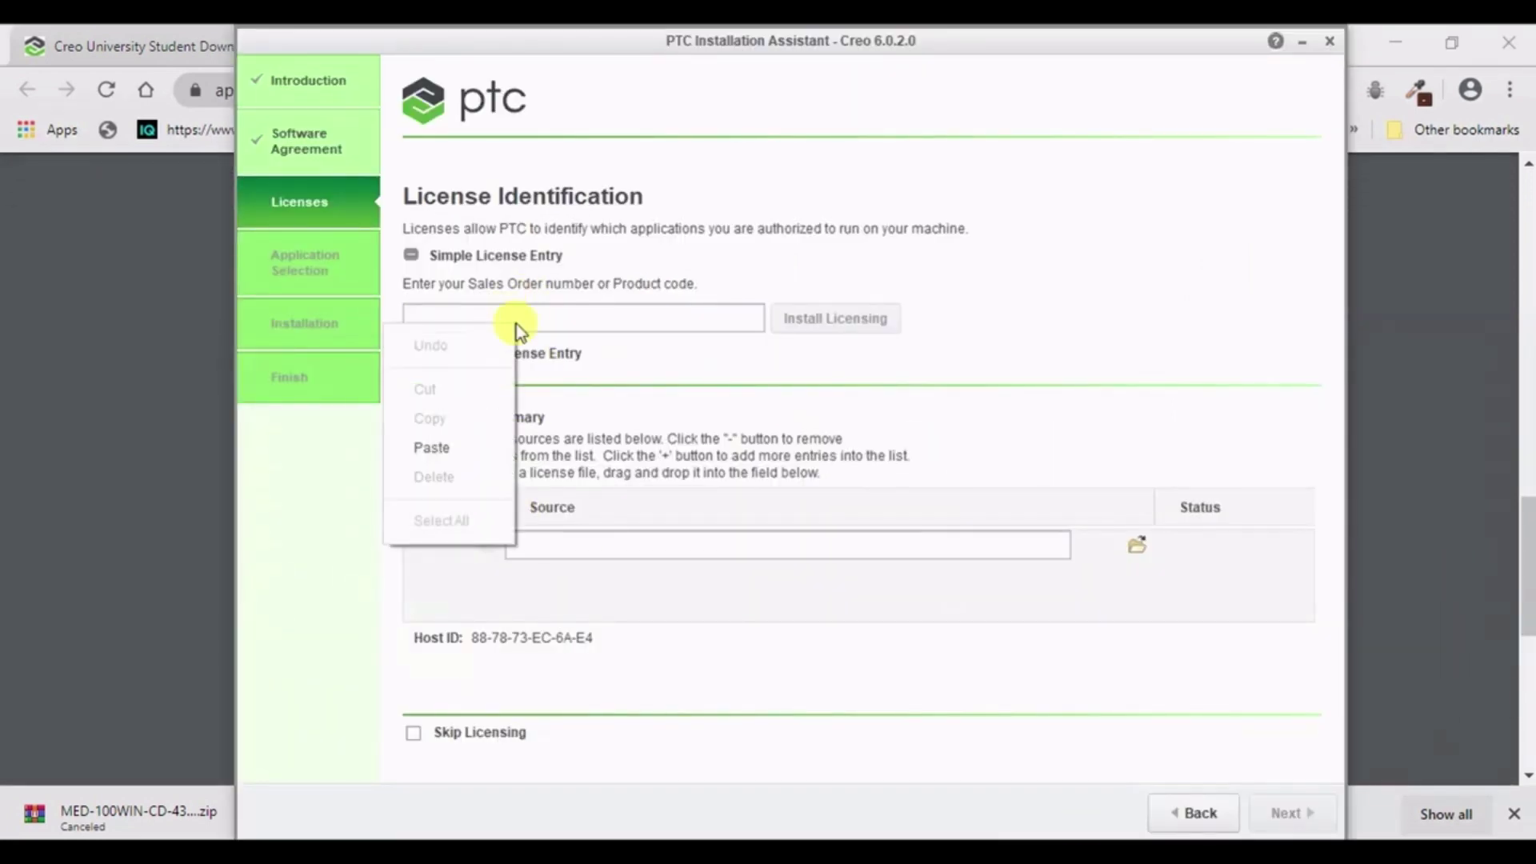
{"action": "left_click", "coordinate": [466, 444]}
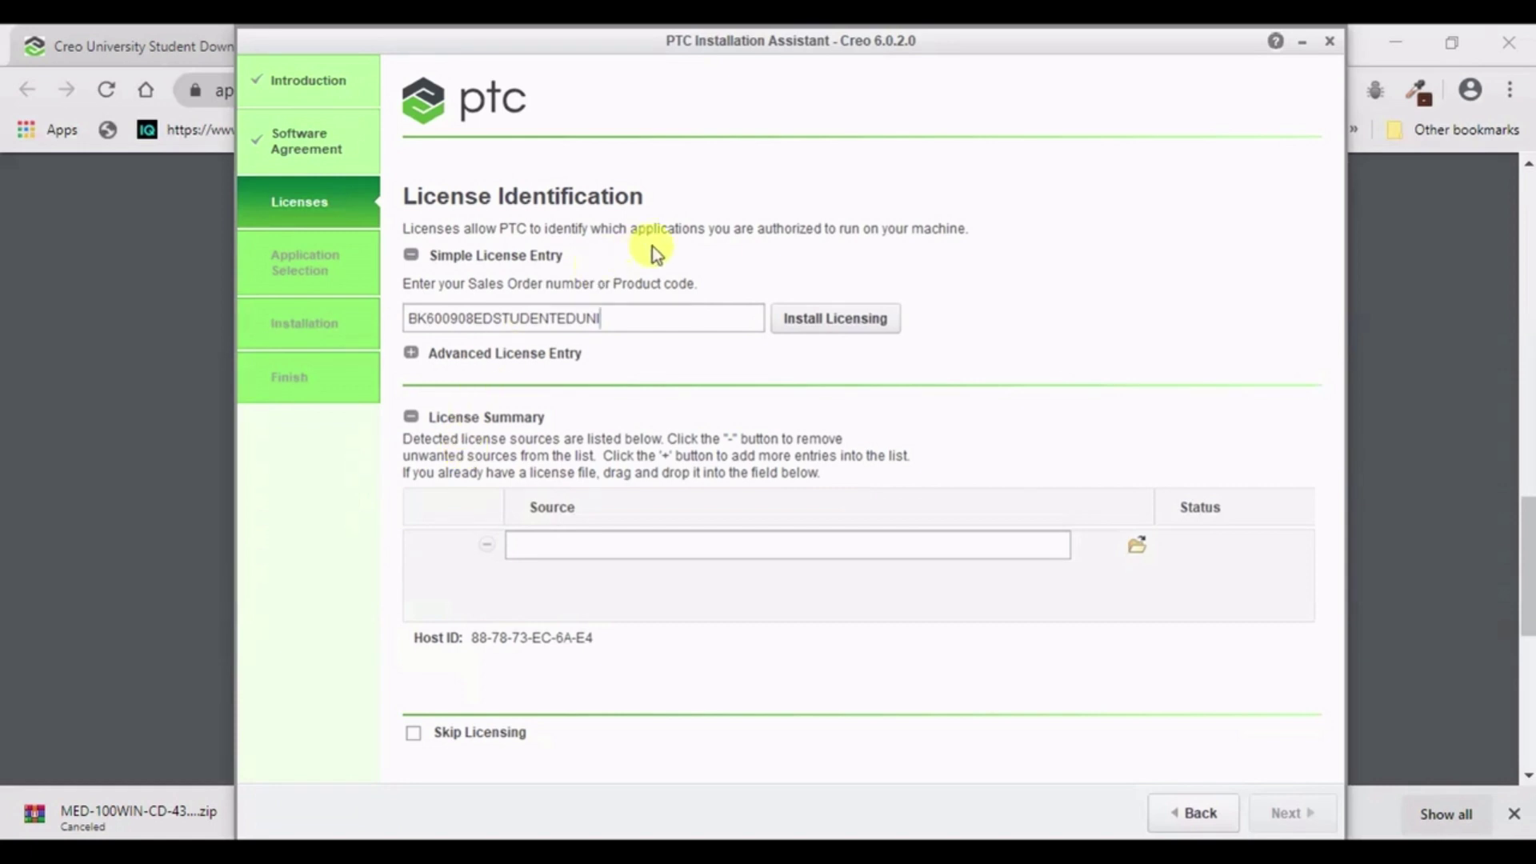
{"action": "left_click", "coordinate": [800, 318]}
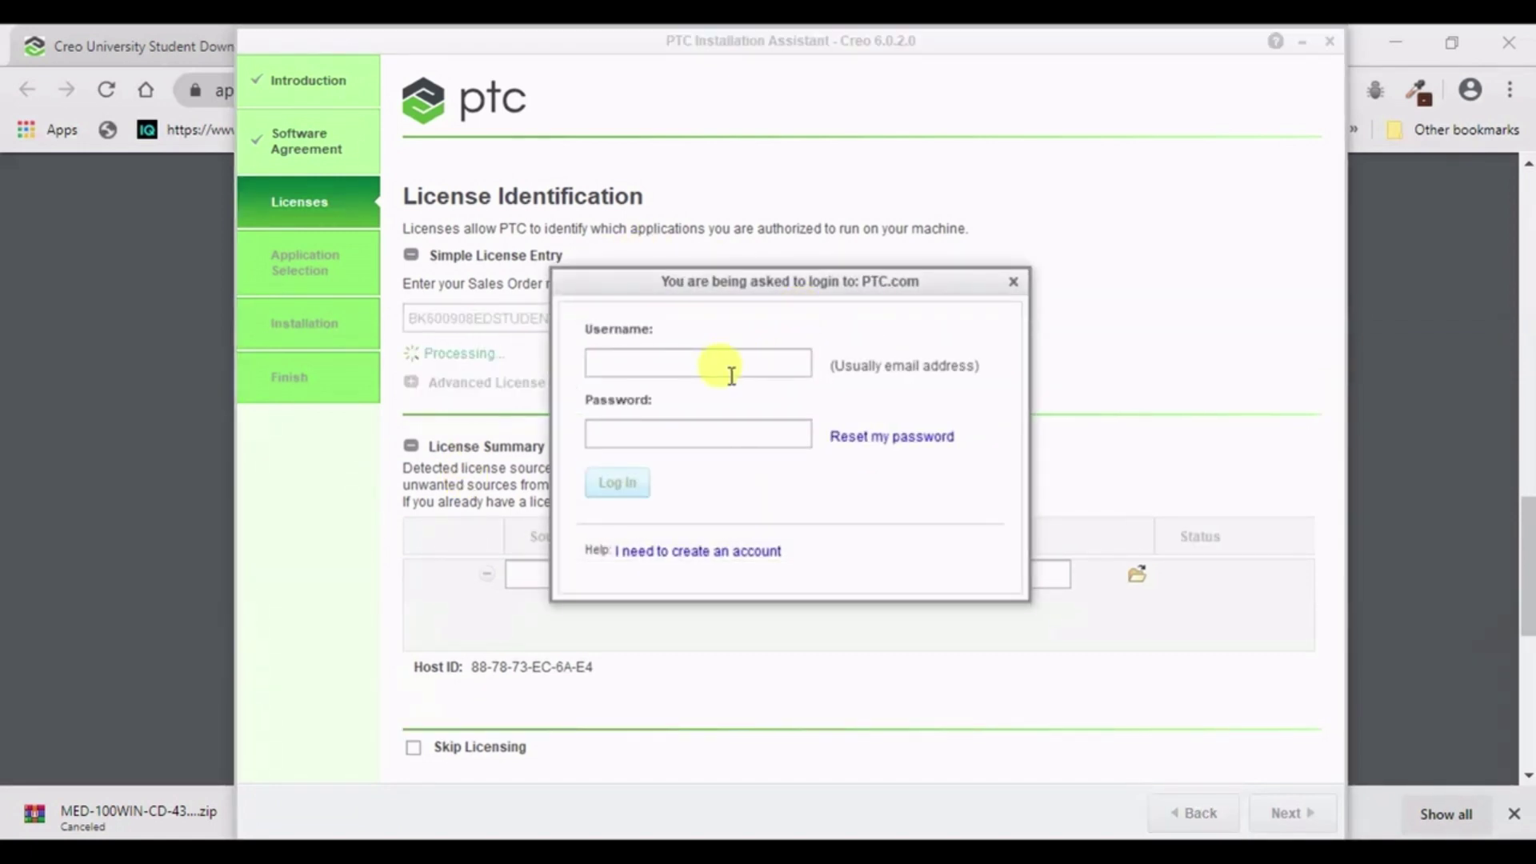
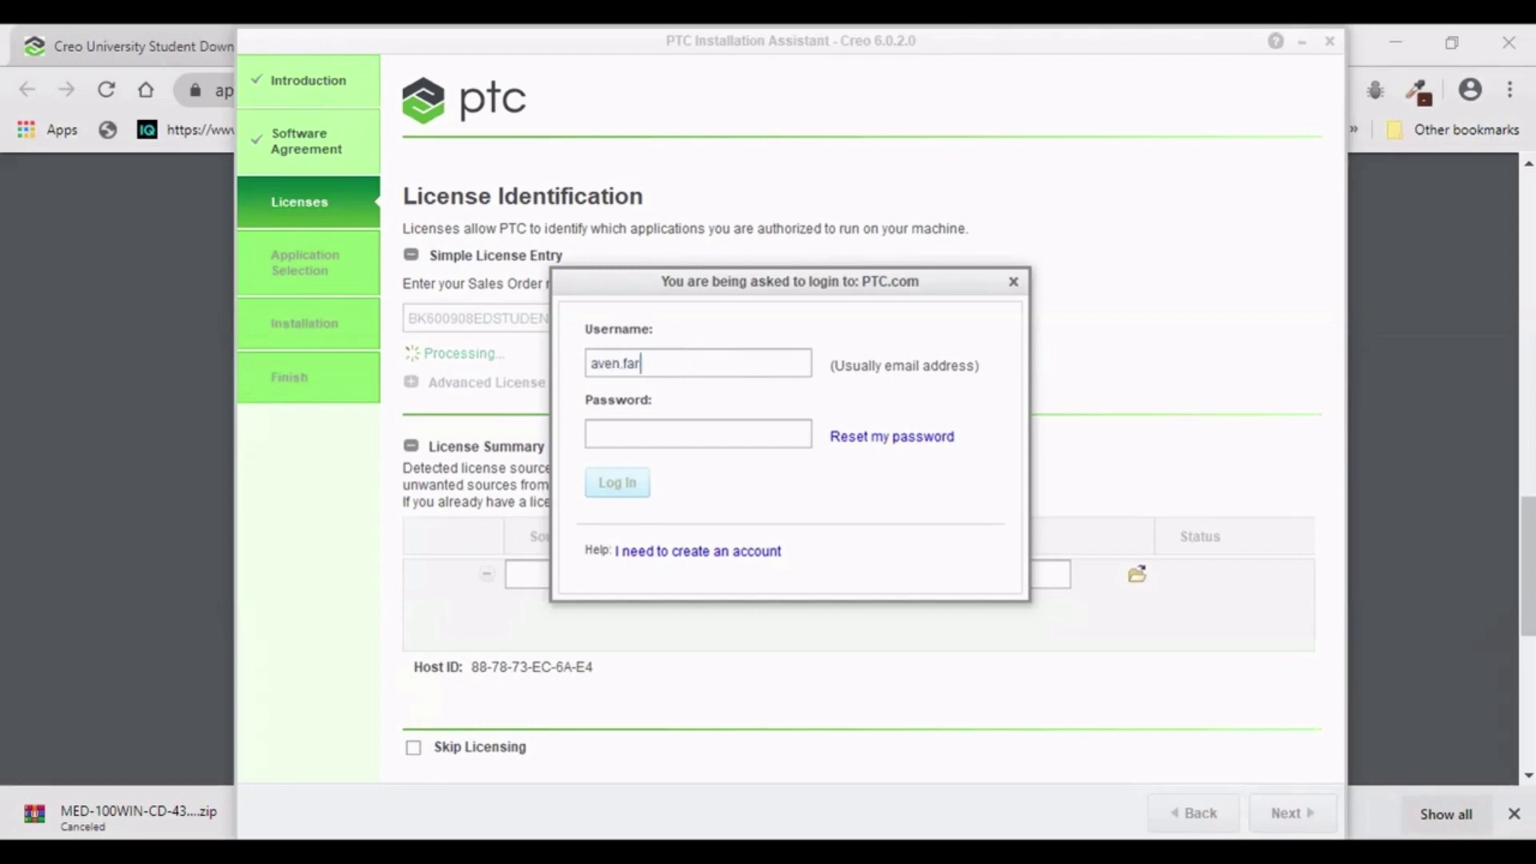
- Sign in to PTC.com with the account e-mail and password
{"action": "key", "text": "Tab"}
{"action": "type", "text": "••••••"}
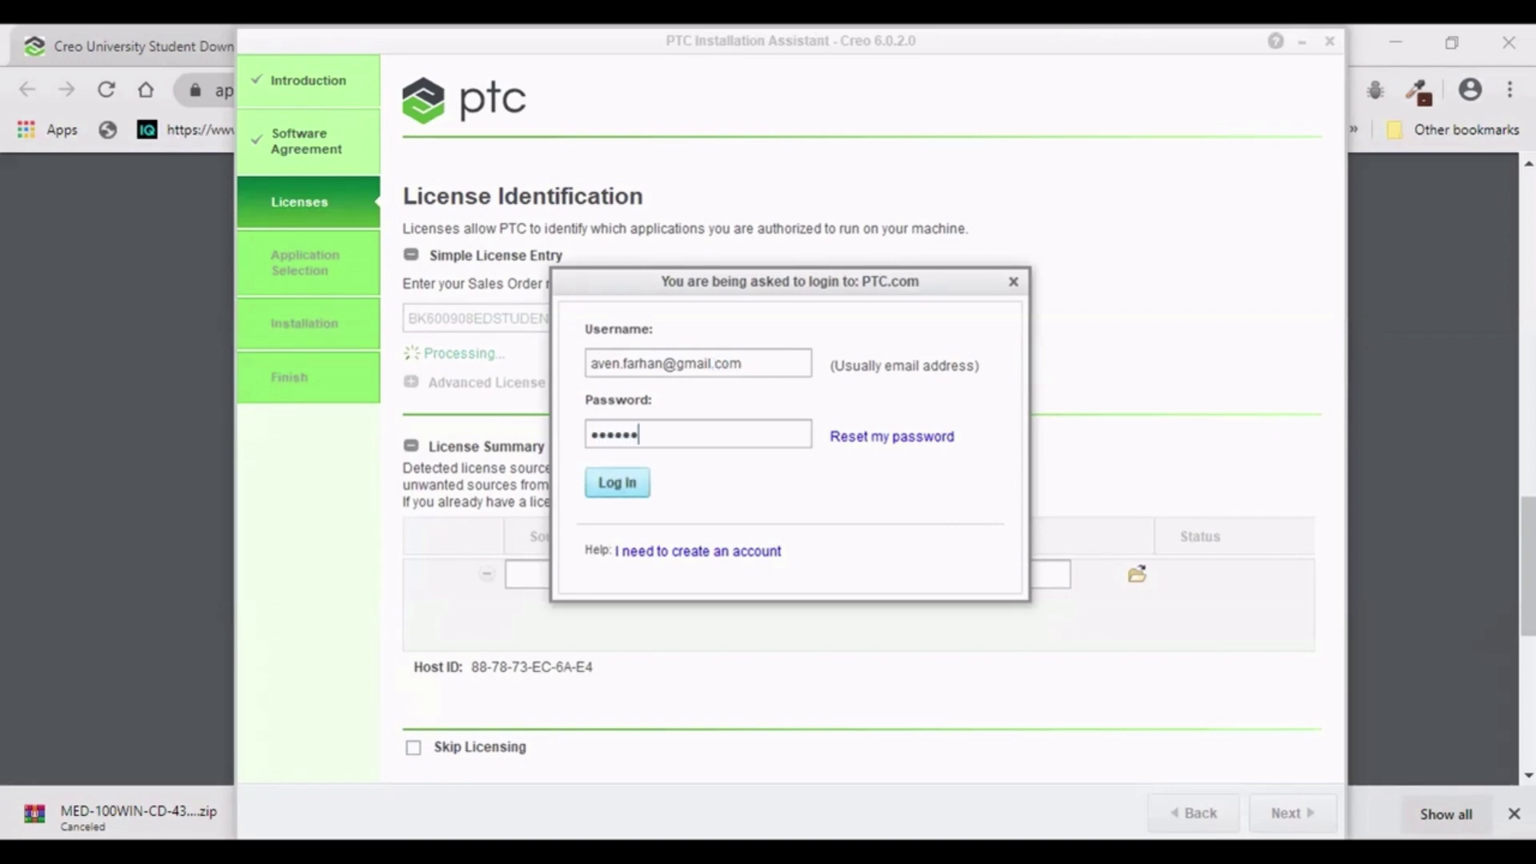
{"action": "type", "text": "•••"}
{"action": "key", "text": "Return"}
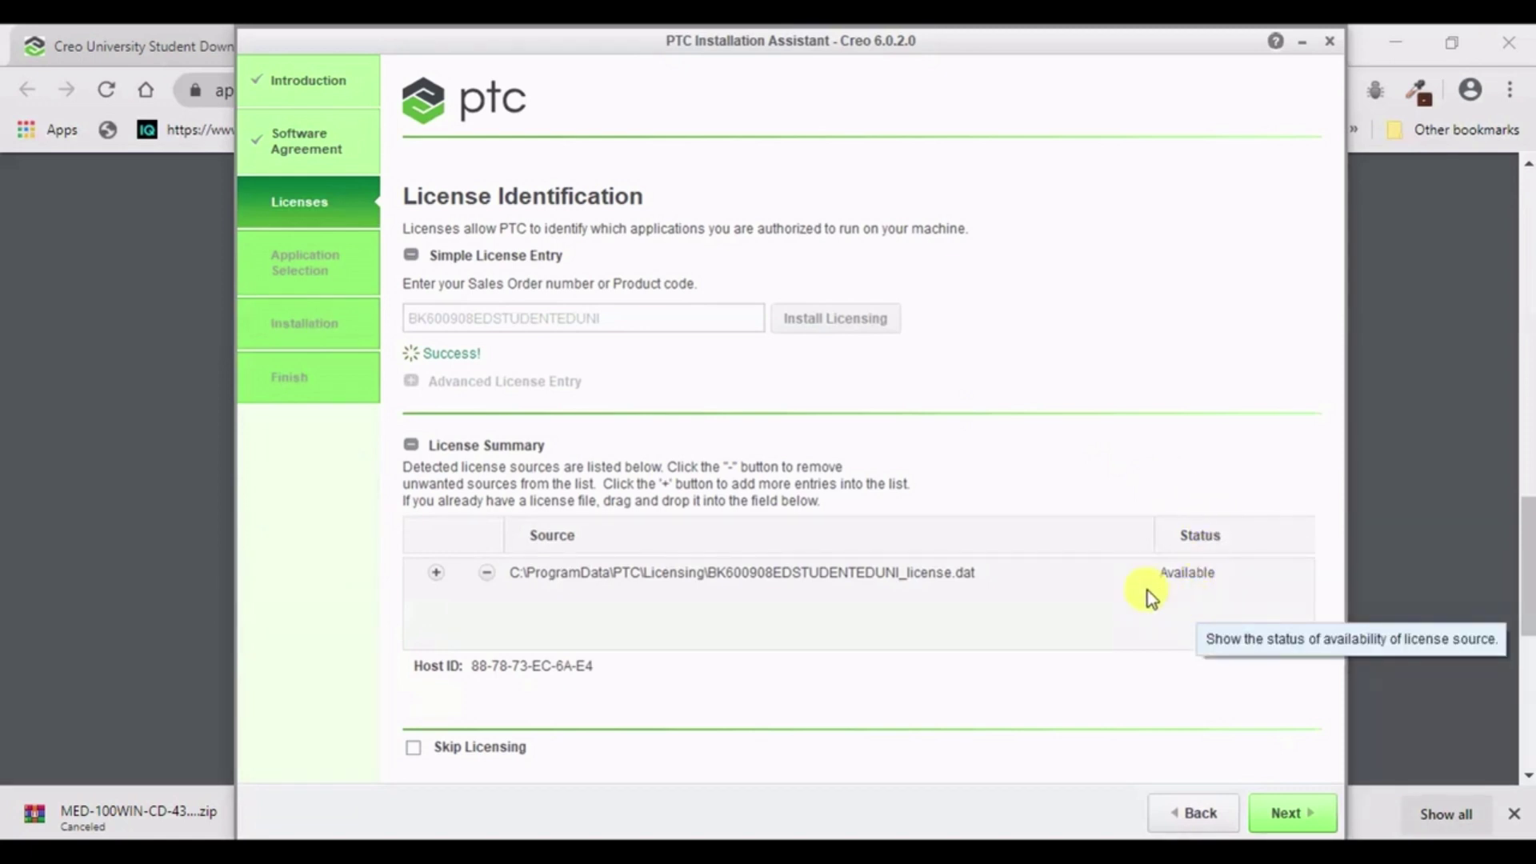
- Continue to Application Selection once the license file shows Available
{"action": "left_click", "coordinate": [1290, 824]}
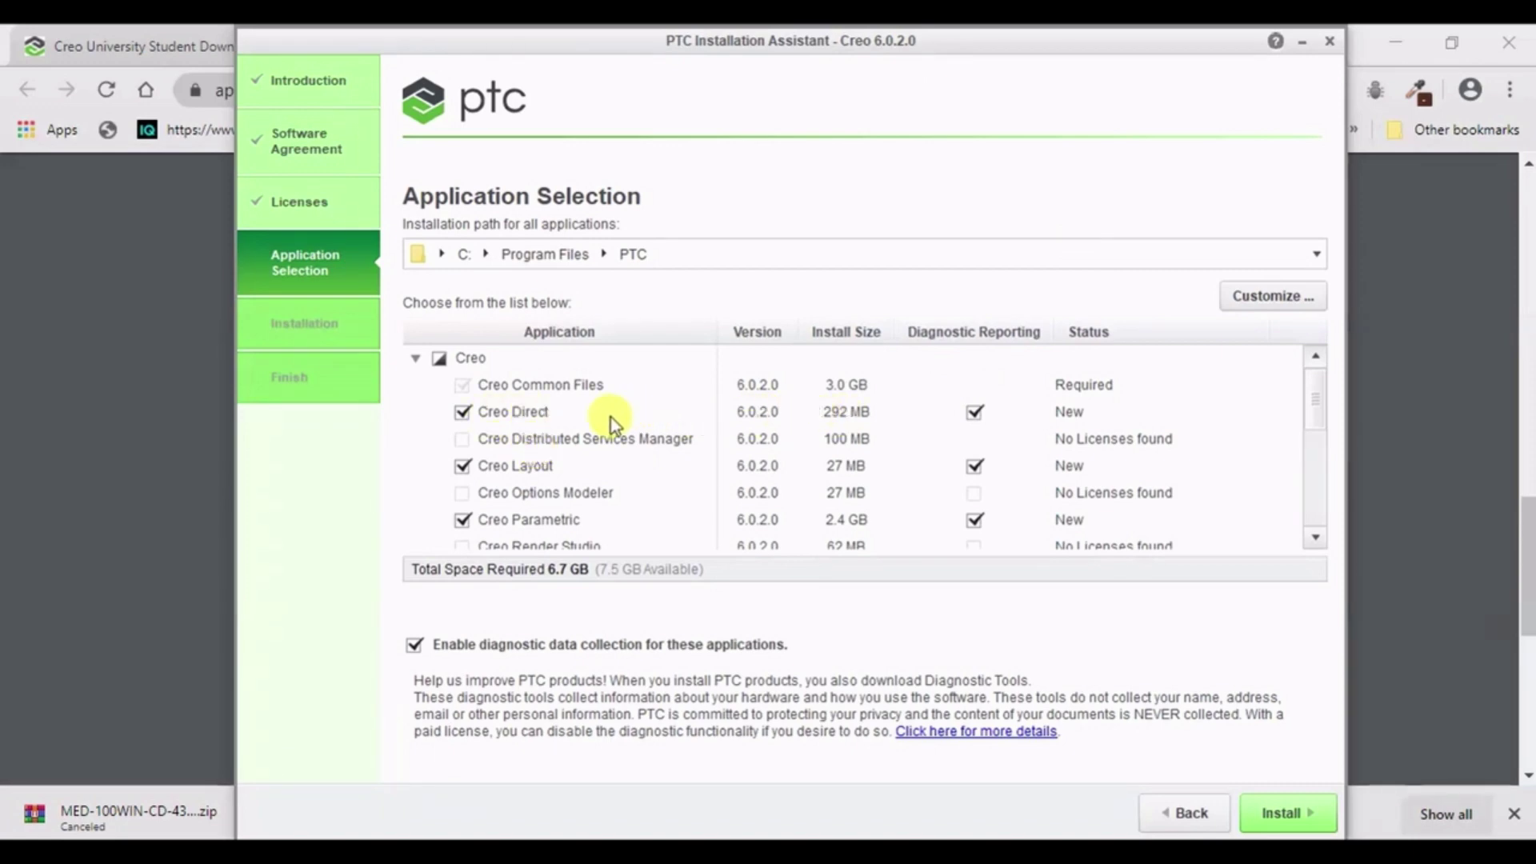
- Exclude Creo Simulate from the installation while reviewing the application list
{"action": "scroll", "coordinate": [600, 417], "scroll_direction": "down", "scroll_amount": 1}
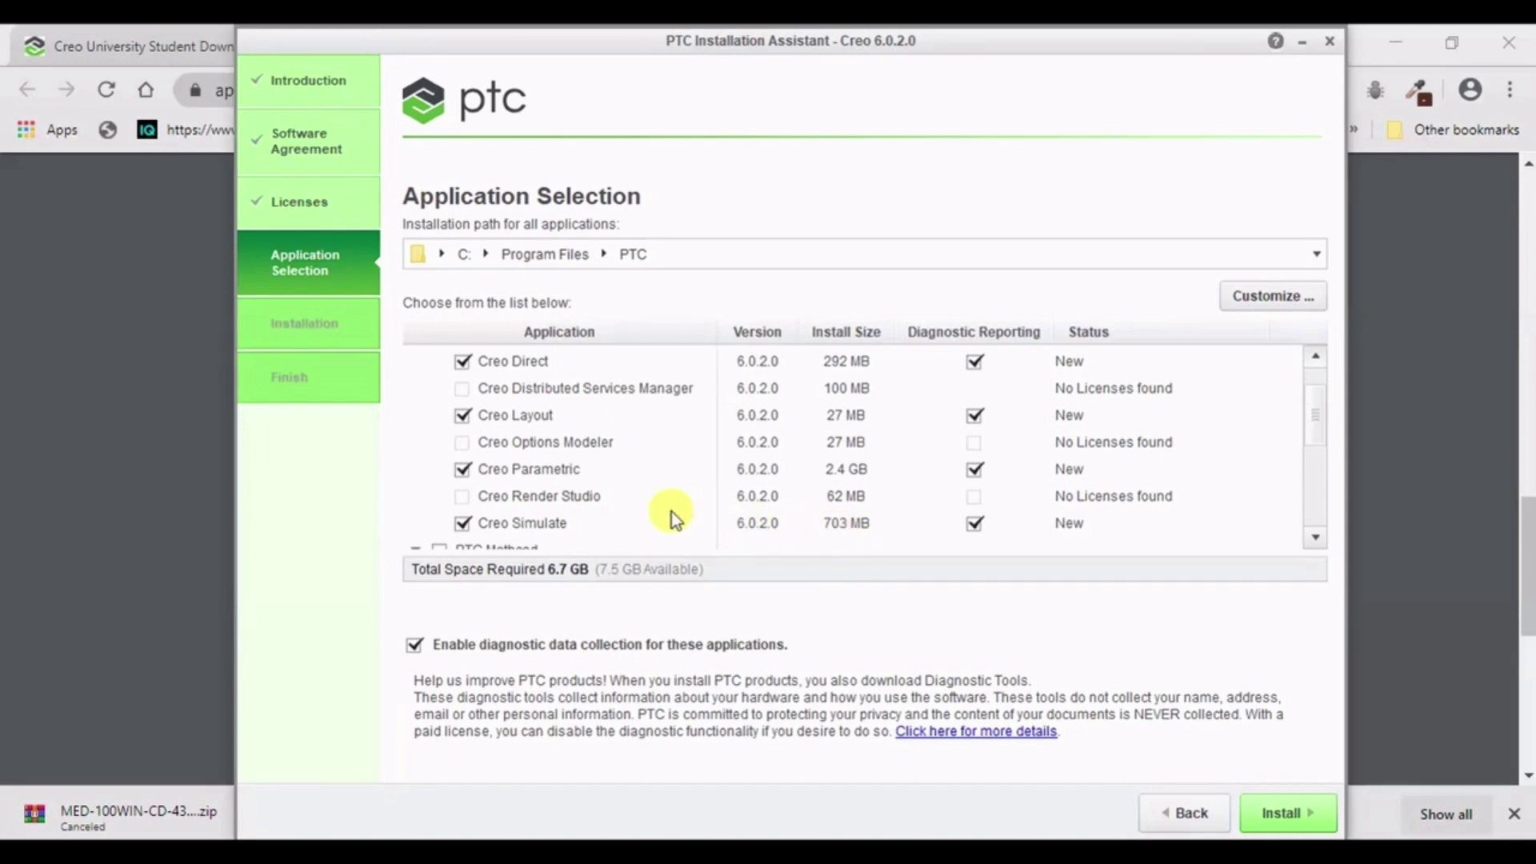
{"action": "left_click", "coordinate": [464, 525]}
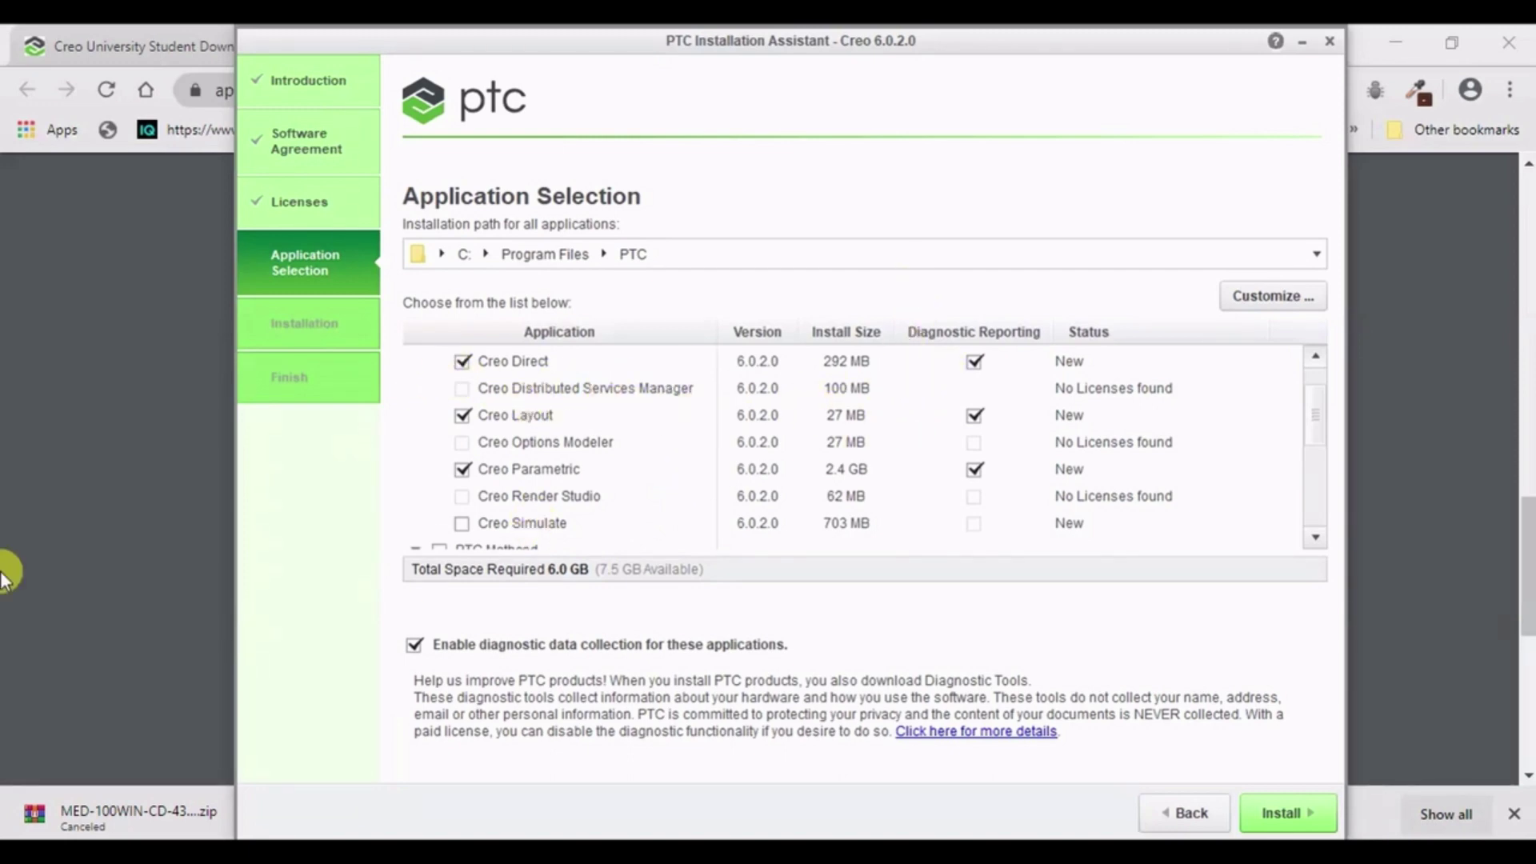
{"action": "scroll", "coordinate": [805, 440], "scroll_direction": "down", "scroll_amount": 1}
{"action": "scroll", "coordinate": [798, 448], "scroll_direction": "down", "scroll_amount": 4}
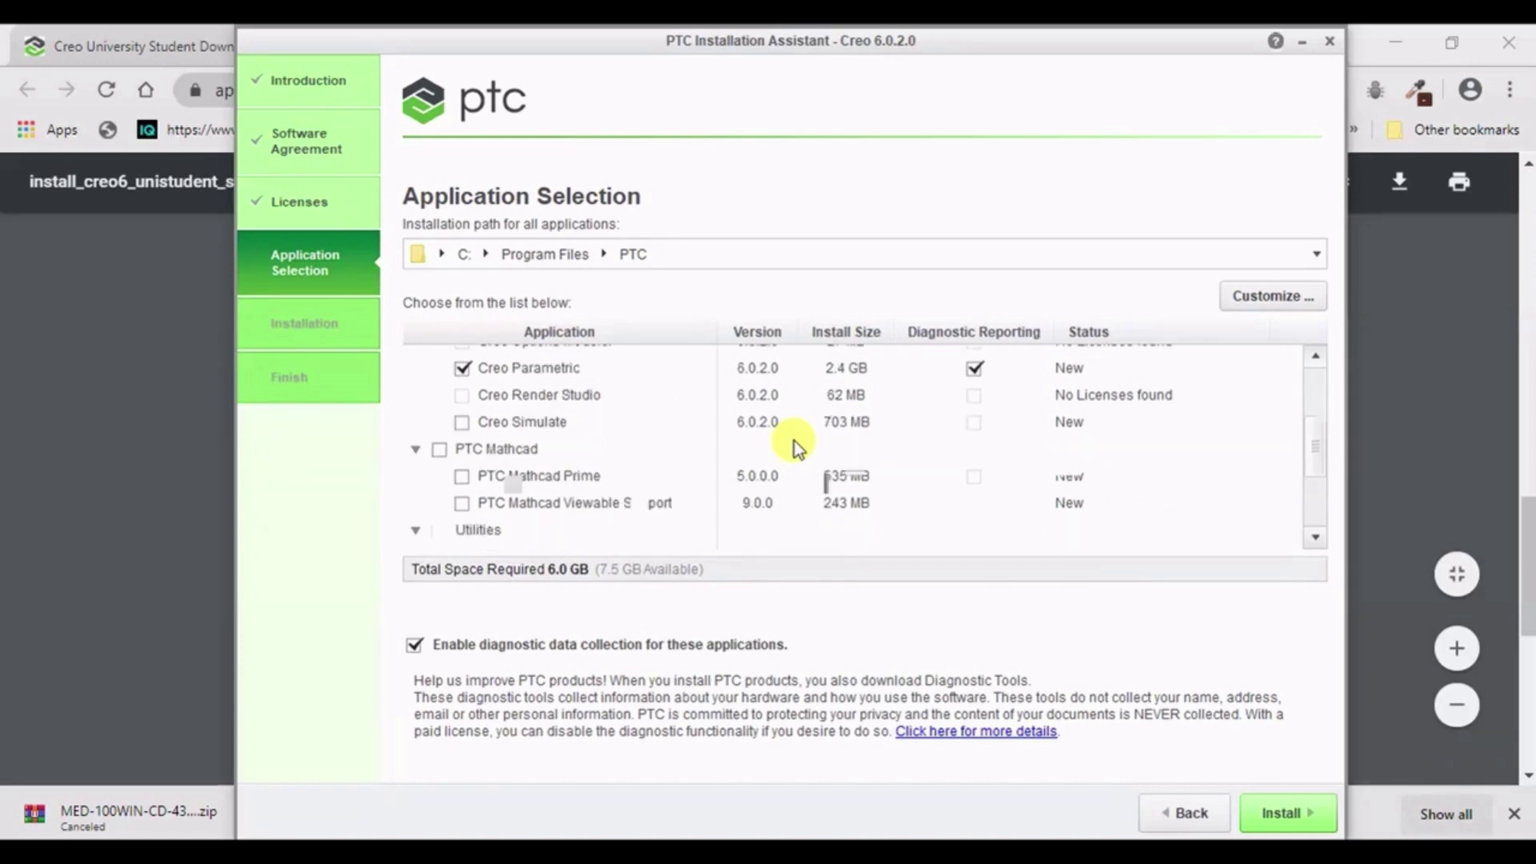
{"action": "scroll", "coordinate": [686, 500], "scroll_direction": "down", "scroll_amount": 1}
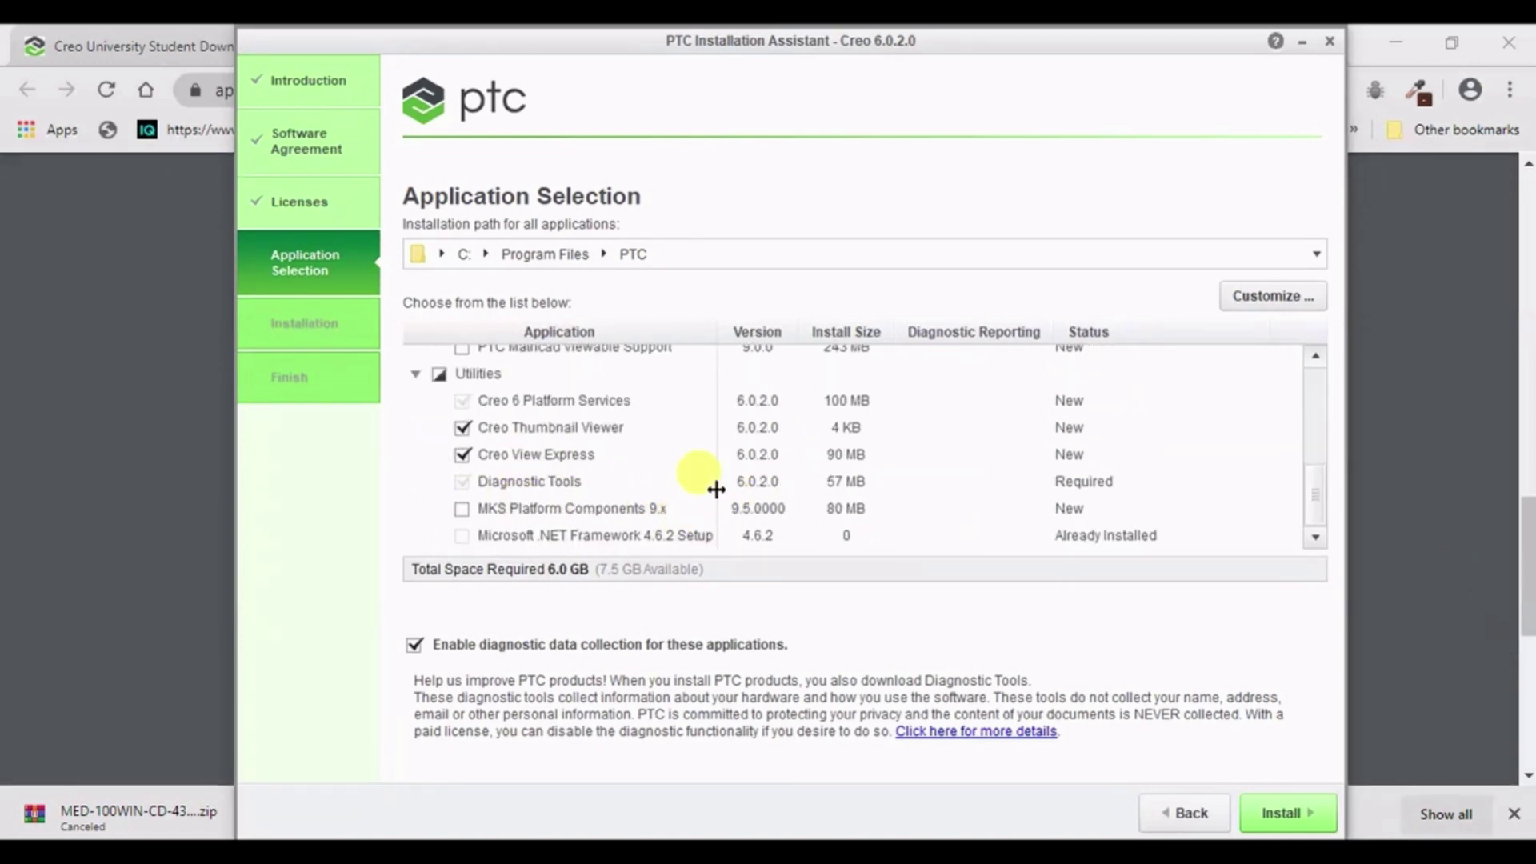
{"action": "scroll", "coordinate": [704, 476], "scroll_direction": "up", "scroll_amount": 5}
{"action": "scroll", "coordinate": [996, 463], "scroll_direction": "down", "scroll_amount": 3}
{"action": "scroll", "coordinate": [995, 462], "scroll_direction": "down", "scroll_amount": 2}
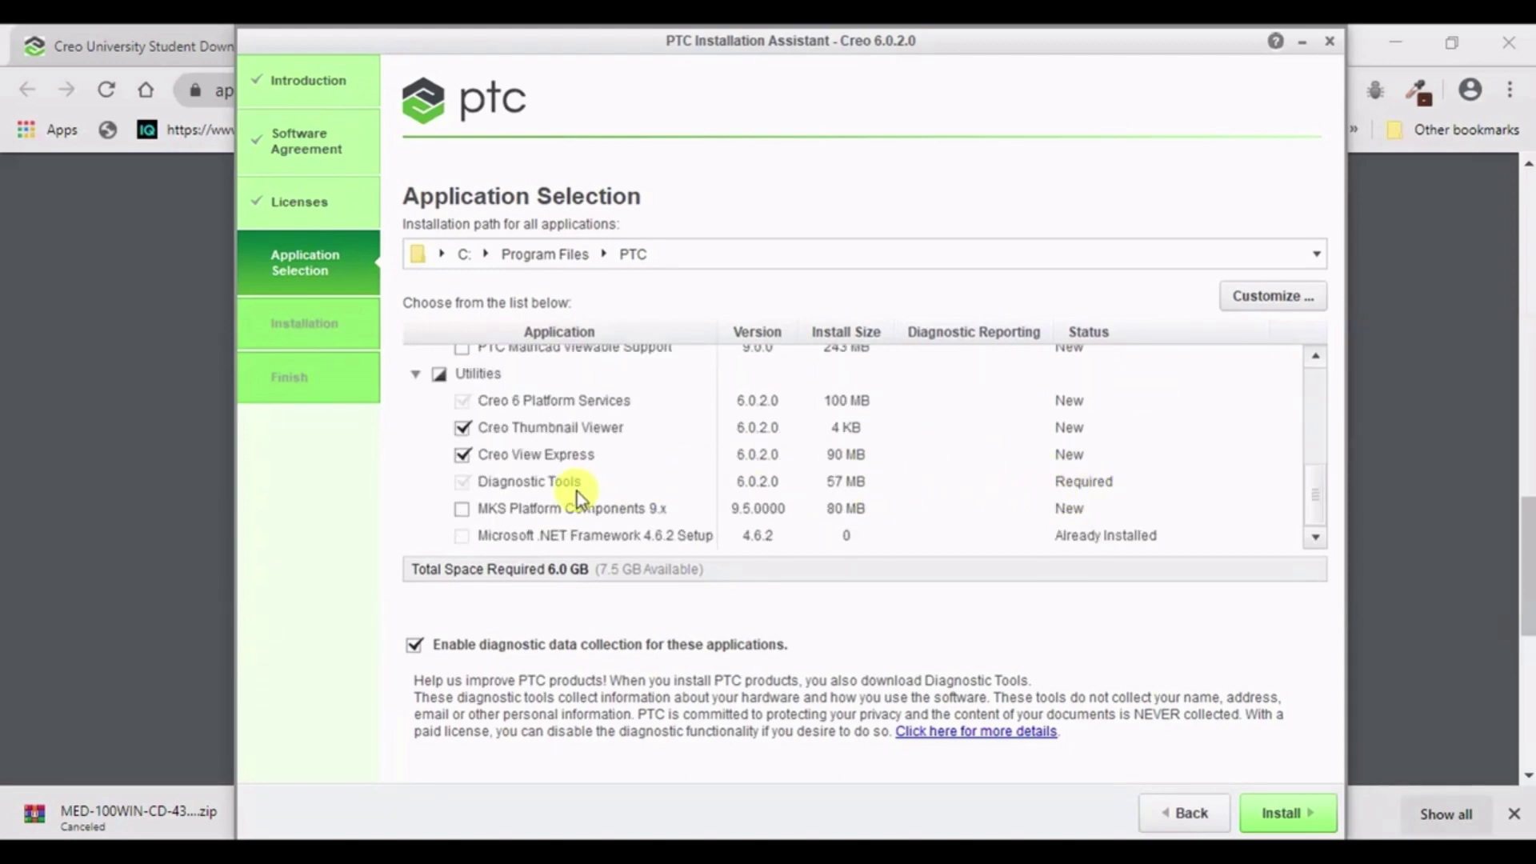
{"action": "scroll", "coordinate": [1152, 488], "scroll_direction": "up", "scroll_amount": 8}
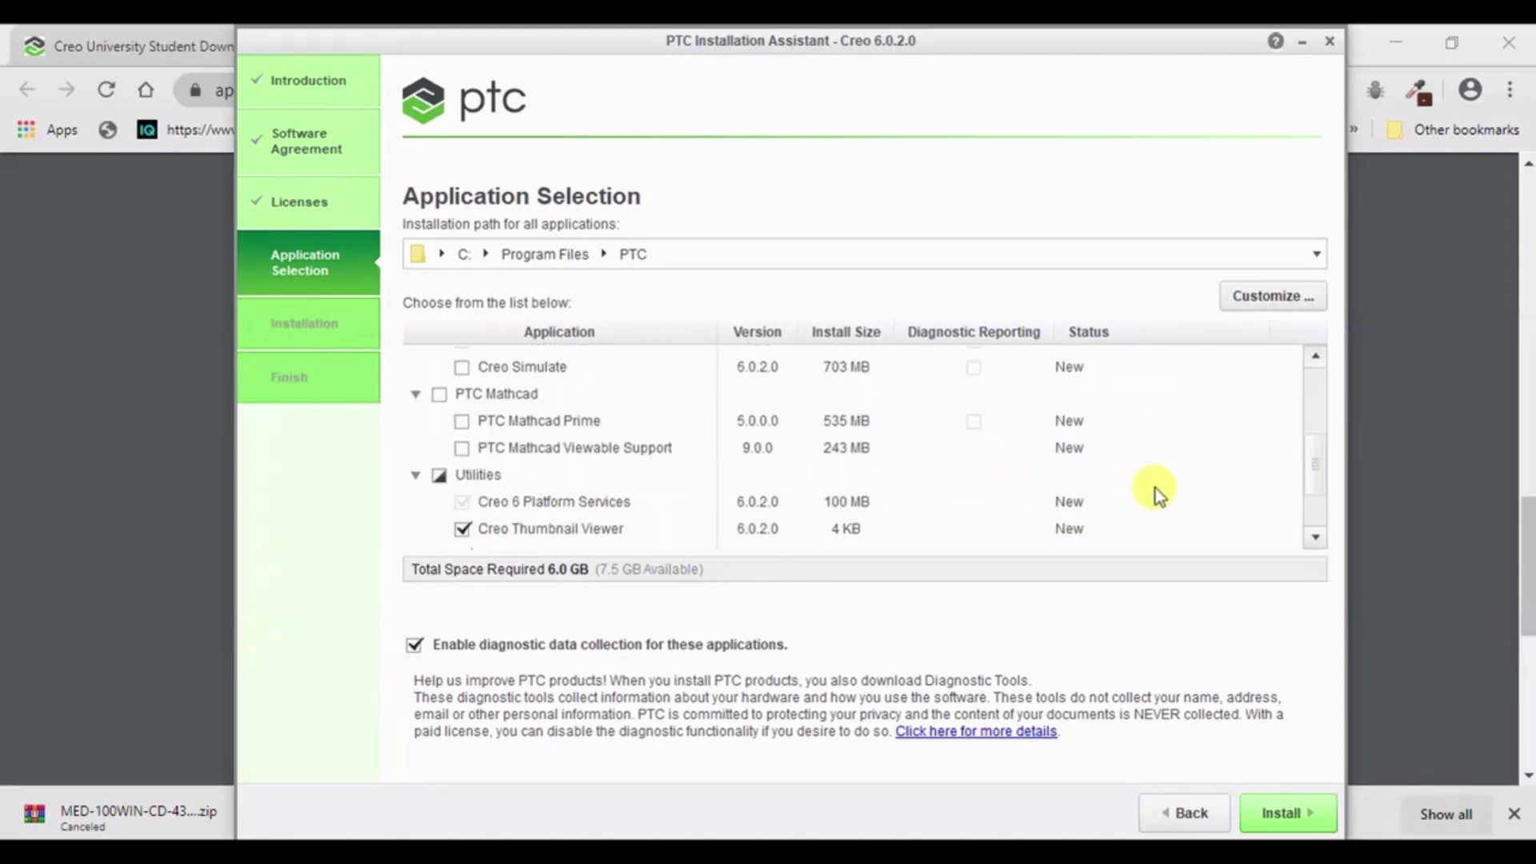
{"action": "scroll", "coordinate": [488, 388], "scroll_direction": "down", "scroll_amount": 8}
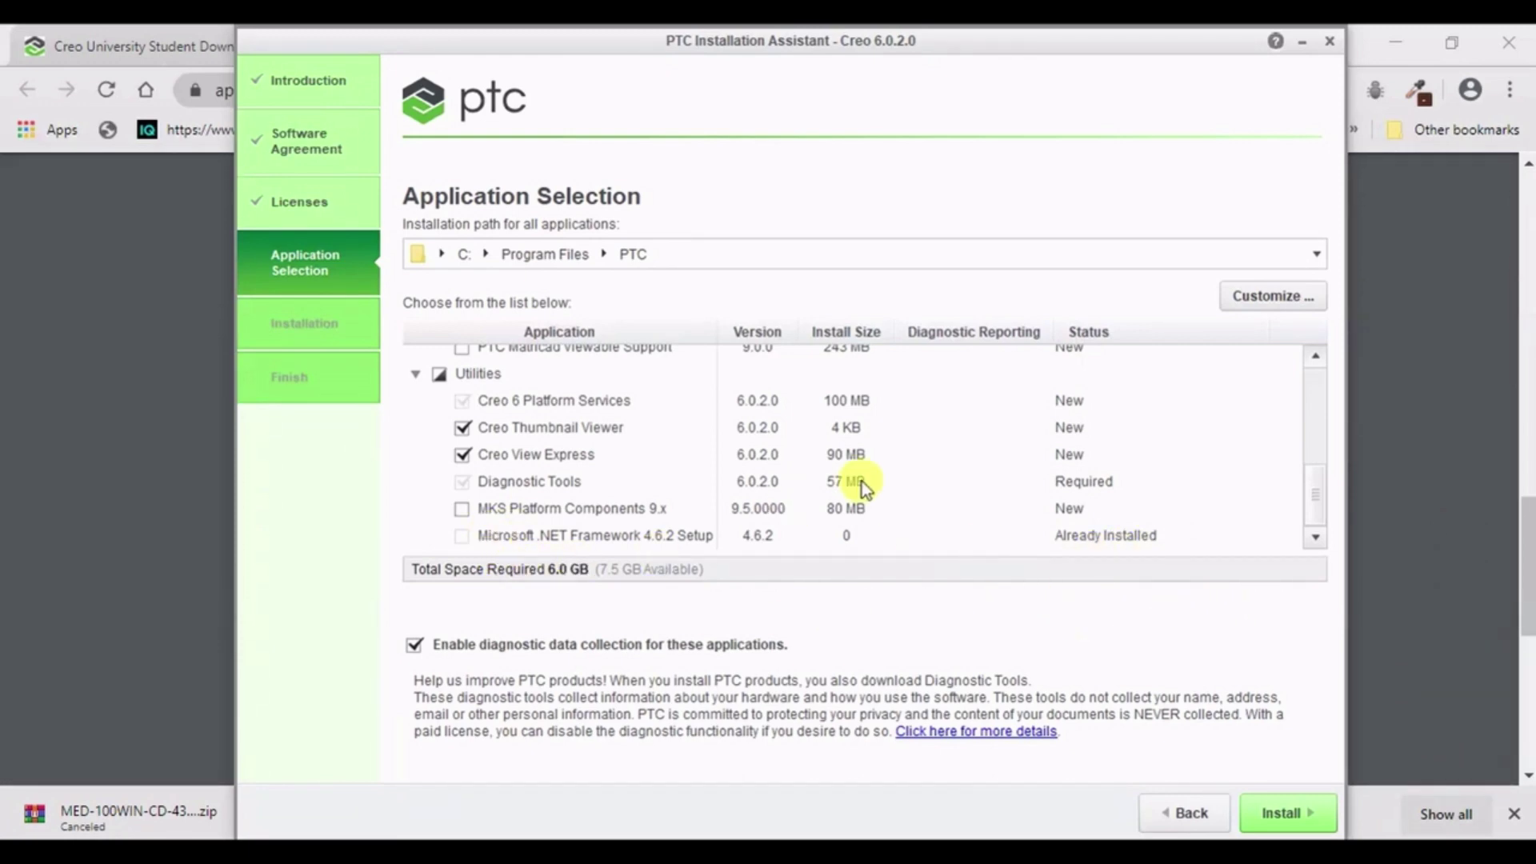
- Include MKS Platform Components 9.x, bringing the total to 6.1 GB
{"action": "left_click", "coordinate": [462, 510]}
{"action": "scroll", "coordinate": [682, 484], "scroll_direction": "up", "scroll_amount": 3}
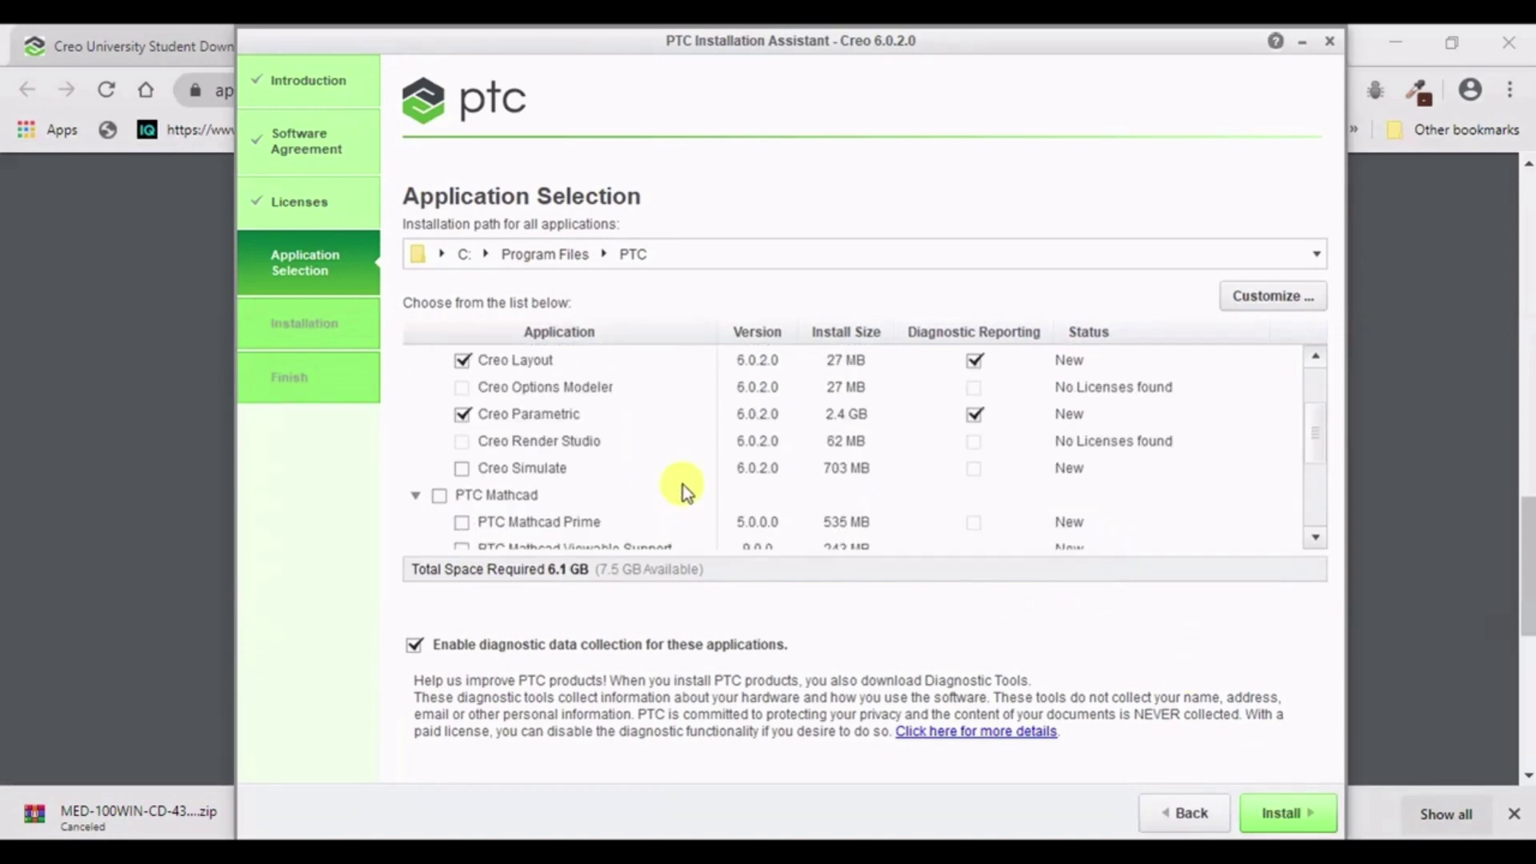
{"action": "scroll", "coordinate": [608, 484], "scroll_direction": "up", "scroll_amount": 2}
{"action": "scroll", "coordinate": [538, 465], "scroll_direction": "down", "scroll_amount": 5}
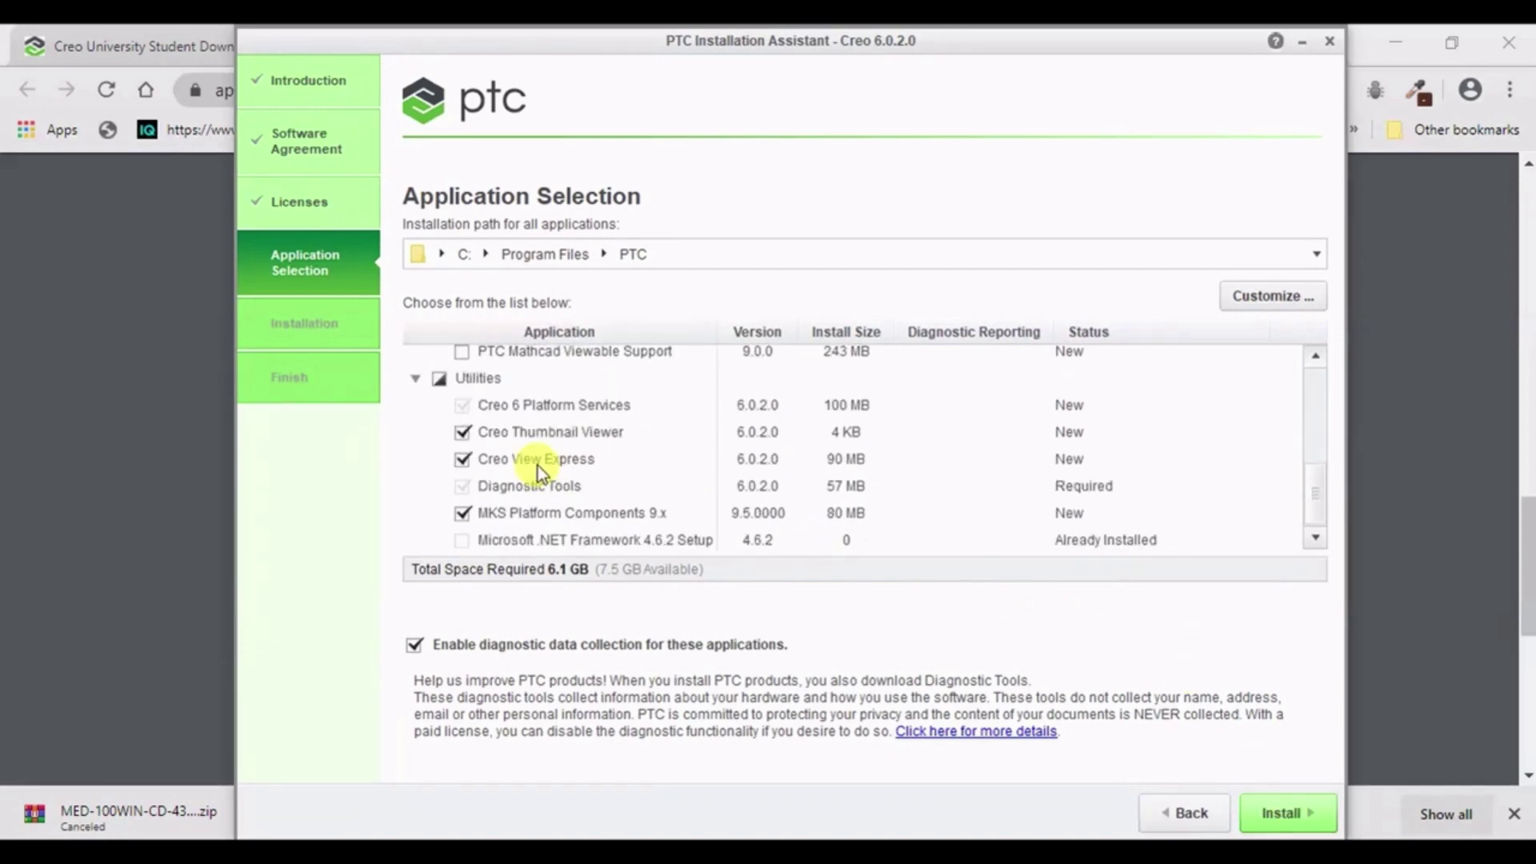
{"action": "scroll", "coordinate": [537, 465], "scroll_direction": "up", "scroll_amount": 5}
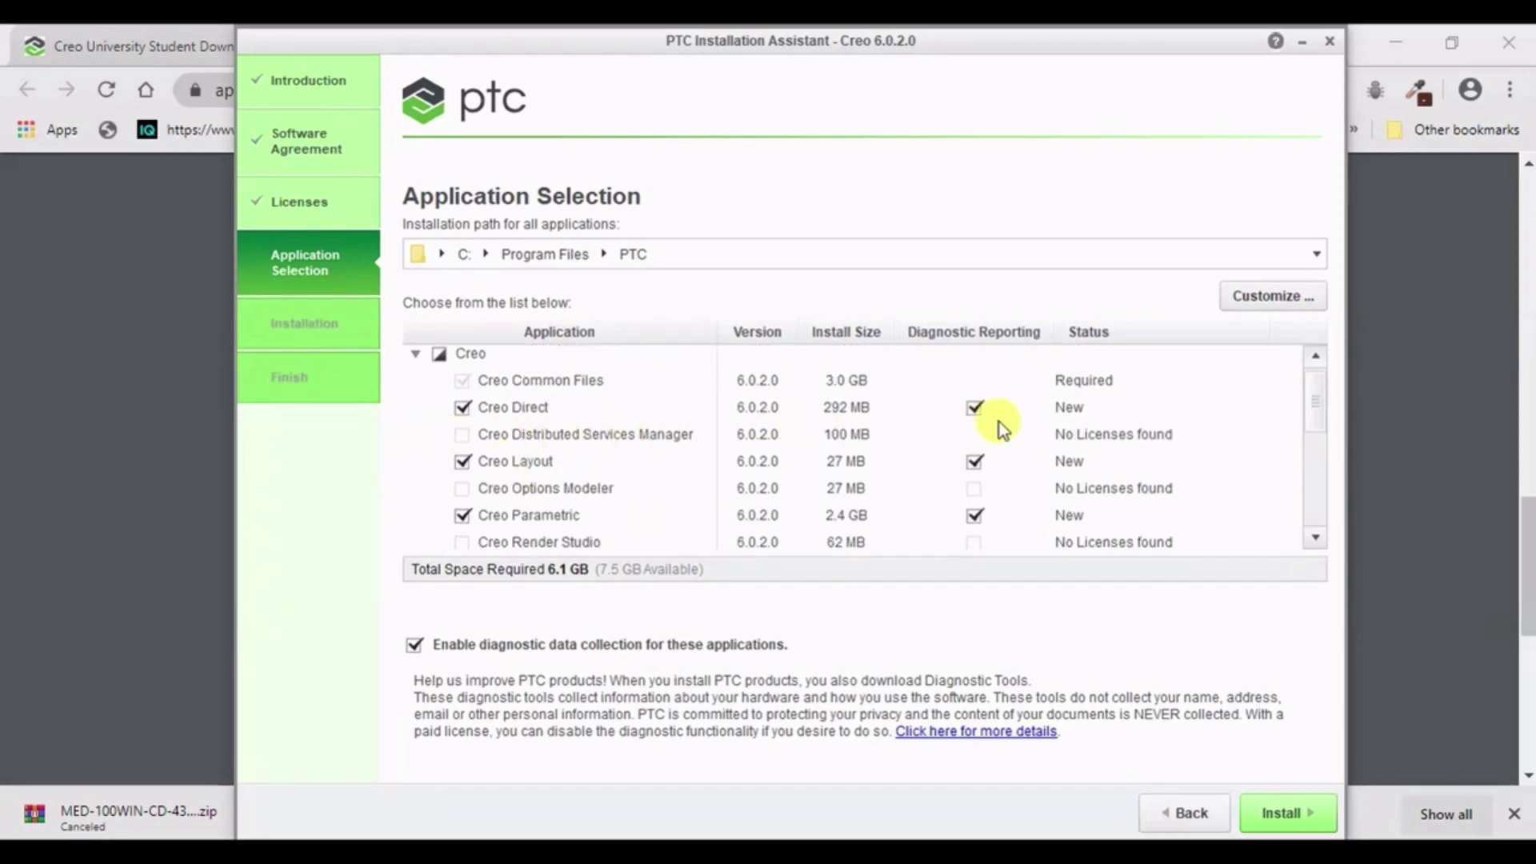
{"action": "scroll", "coordinate": [965, 427], "scroll_direction": "down", "scroll_amount": 2}
{"action": "scroll", "coordinate": [963, 427], "scroll_direction": "down", "scroll_amount": 3}
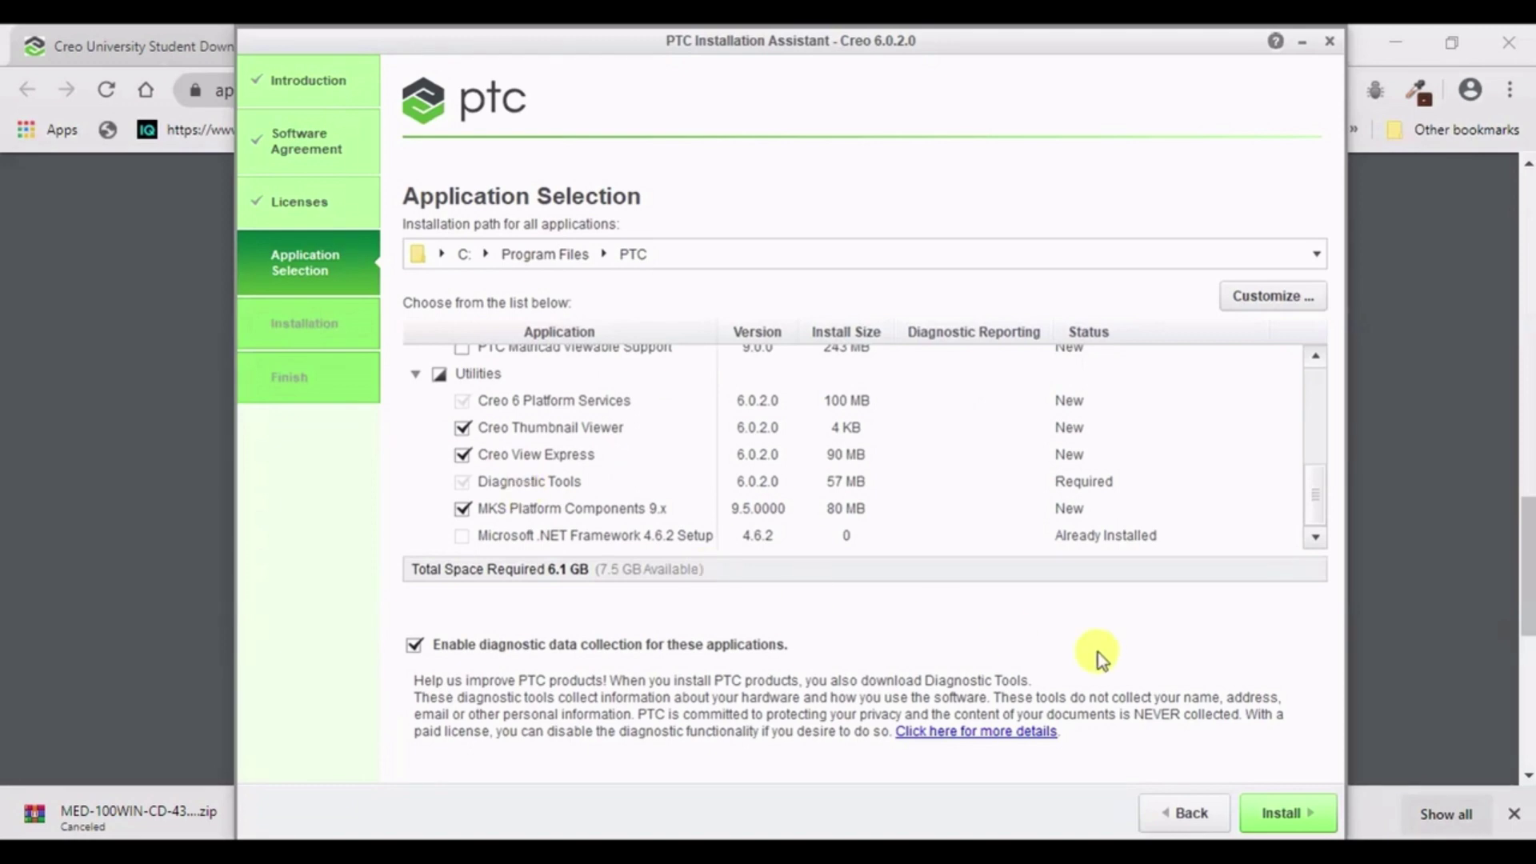
- Install the selected Creo applications until each shows Complete at 100%
{"action": "left_click", "coordinate": [1280, 809]}
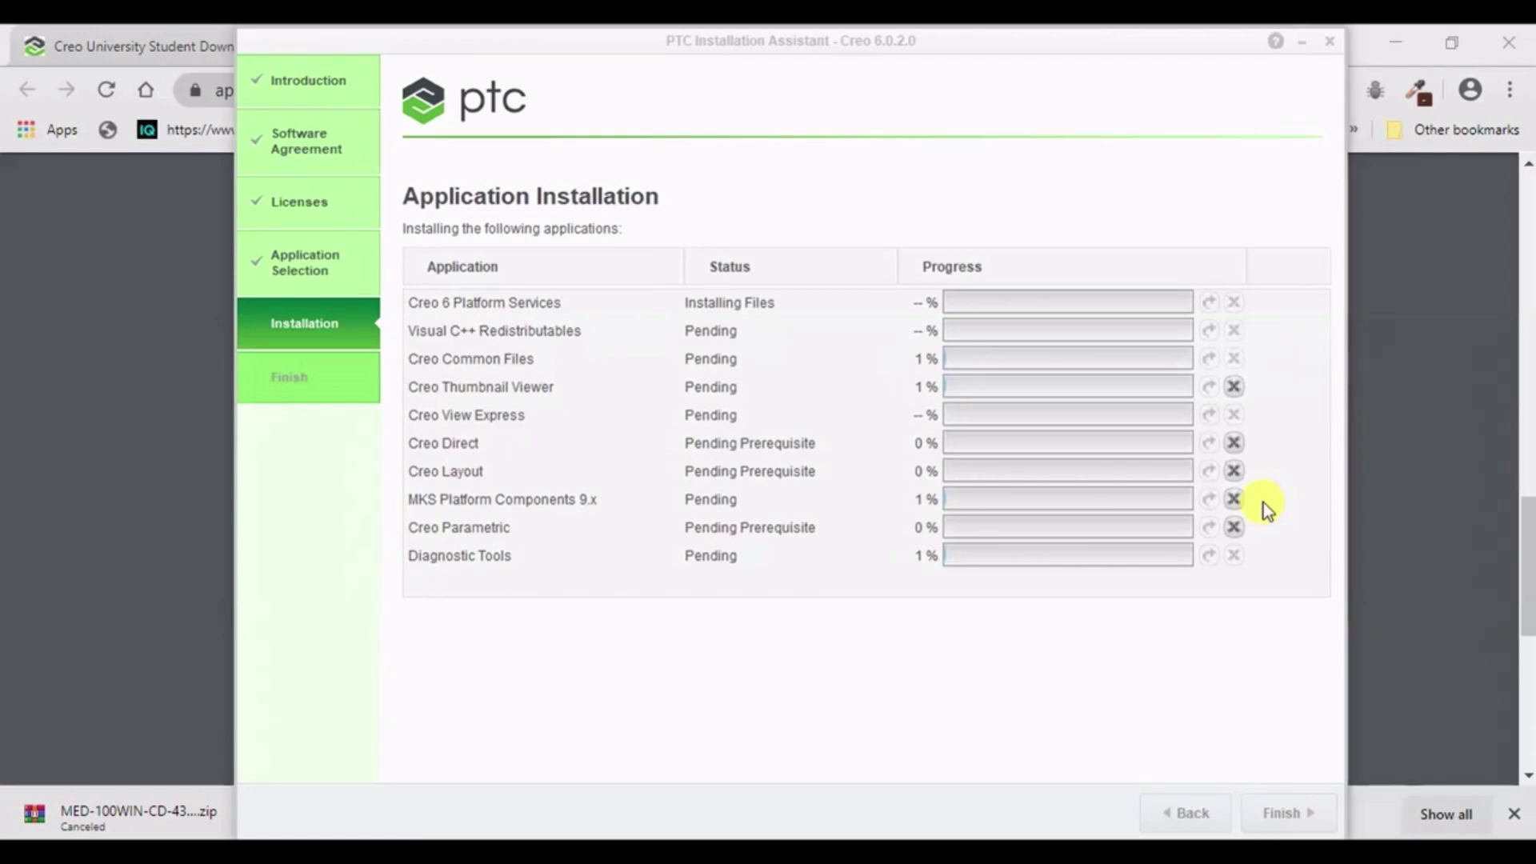
{"action": "mouse_move", "coordinate": [1000, 800]}
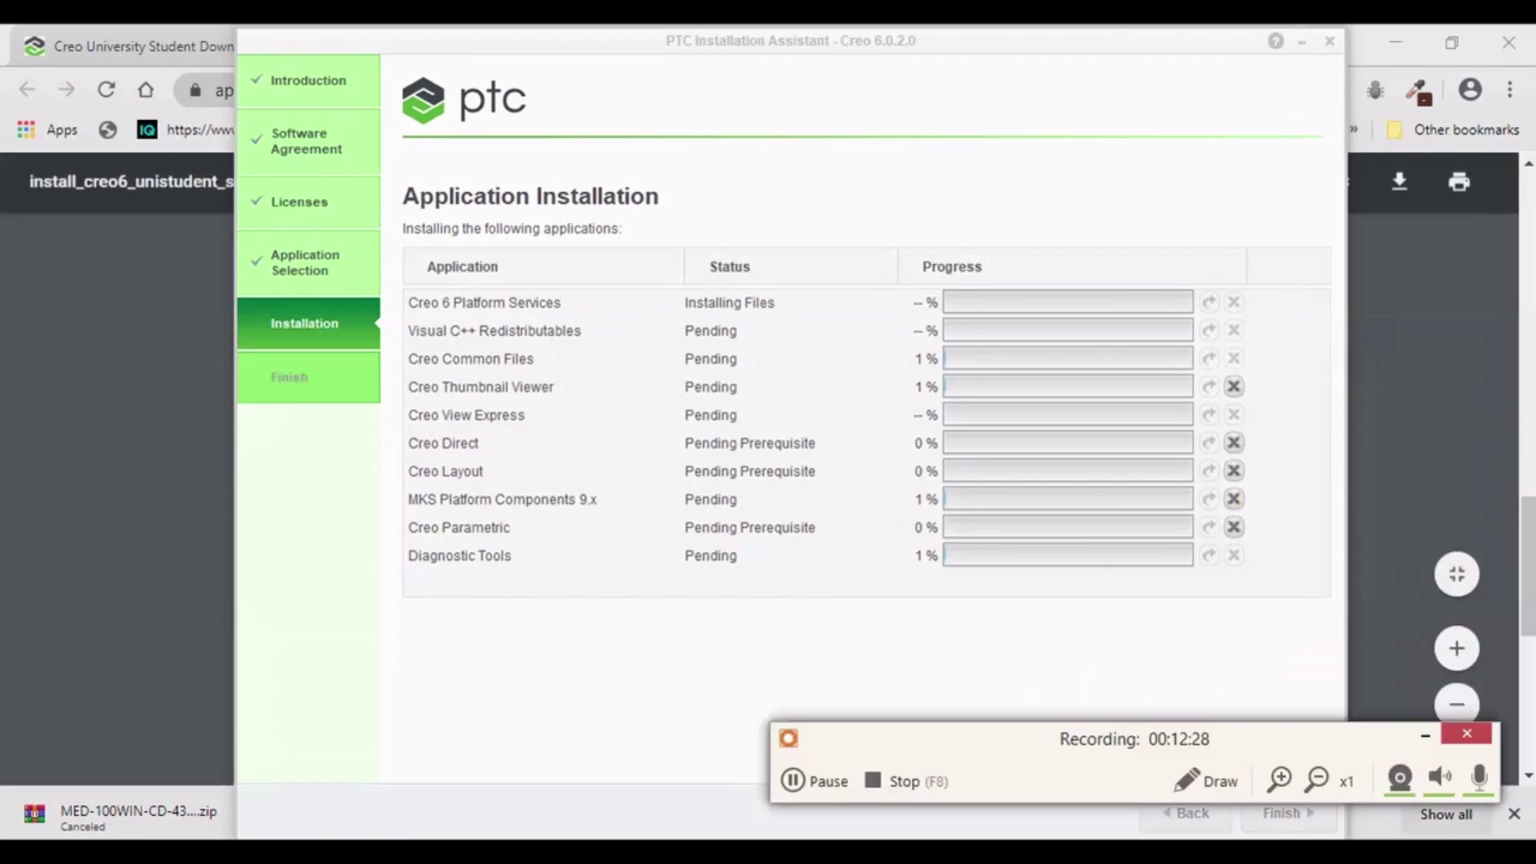
{"action": "left_click", "coordinate": [832, 781]}
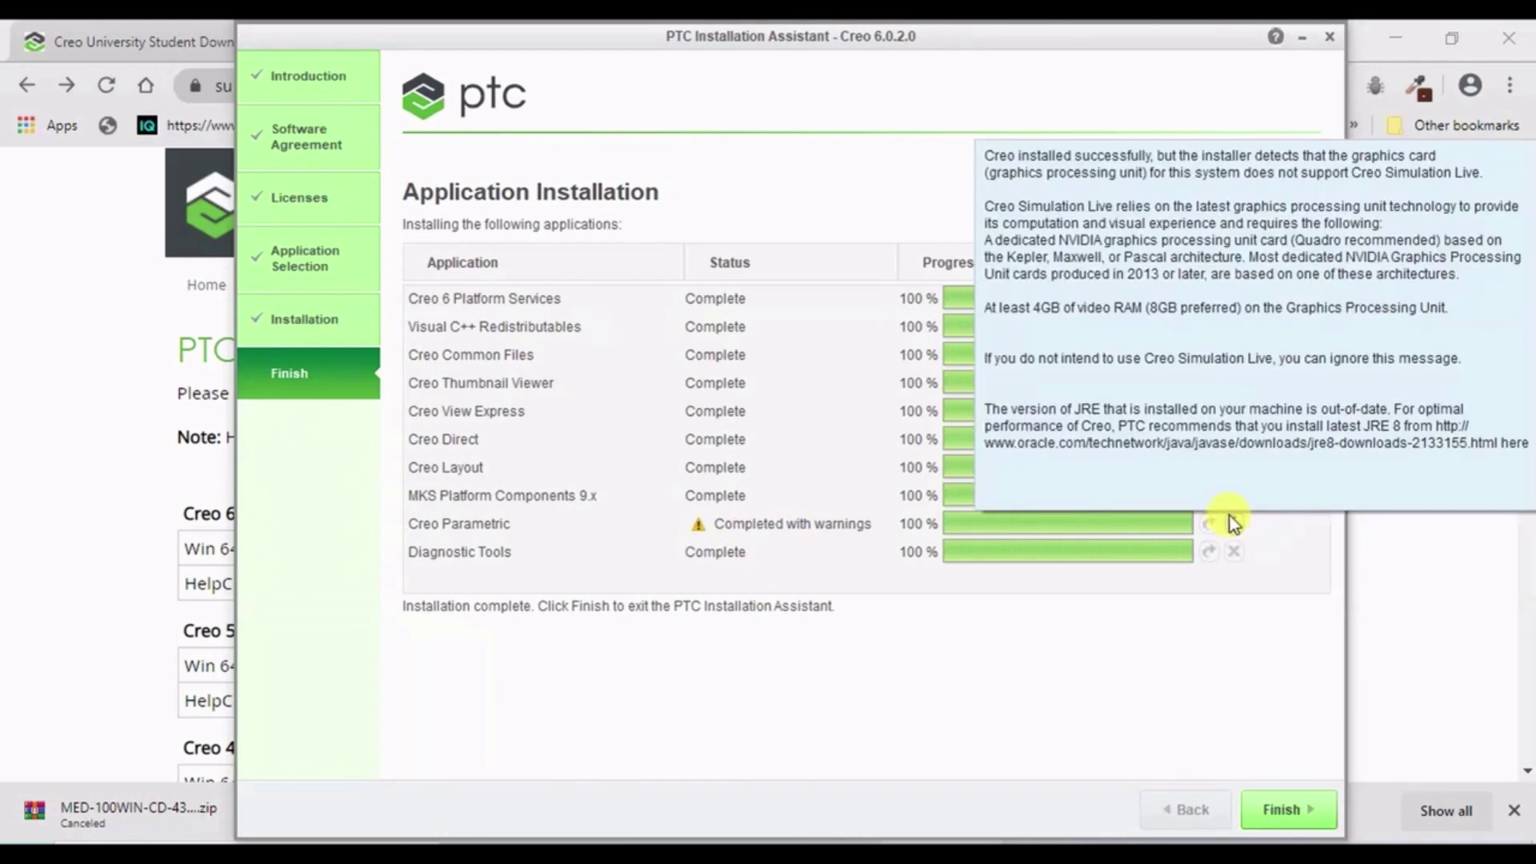
{"action": "left_click", "coordinate": [1230, 516]}
{"action": "scroll", "coordinate": [933, 477], "scroll_direction": "up", "scroll_amount": 5}
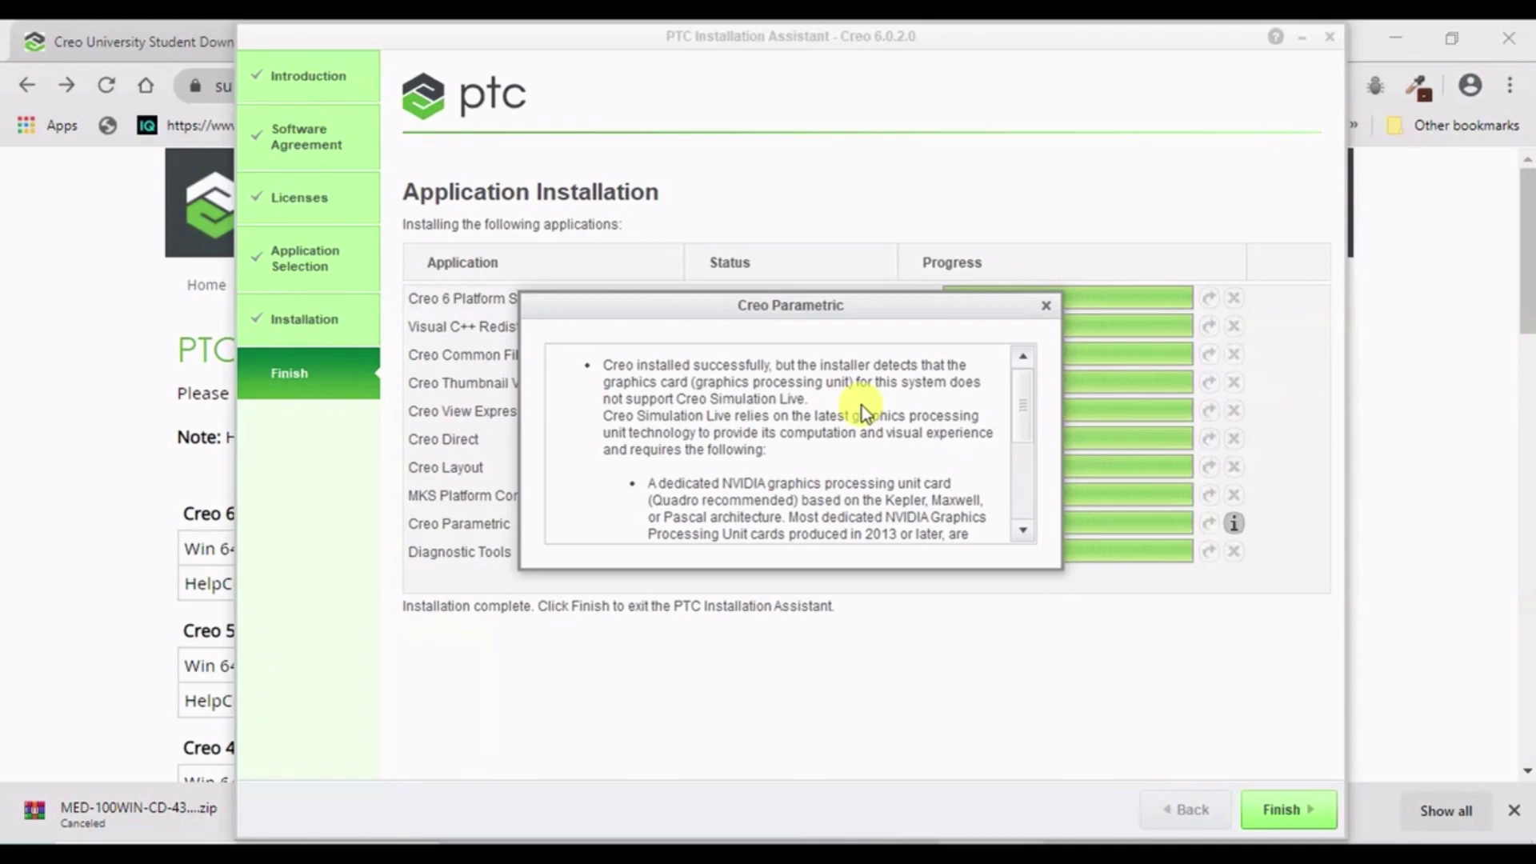
{"action": "scroll", "coordinate": [656, 484], "scroll_direction": "down", "scroll_amount": 1}
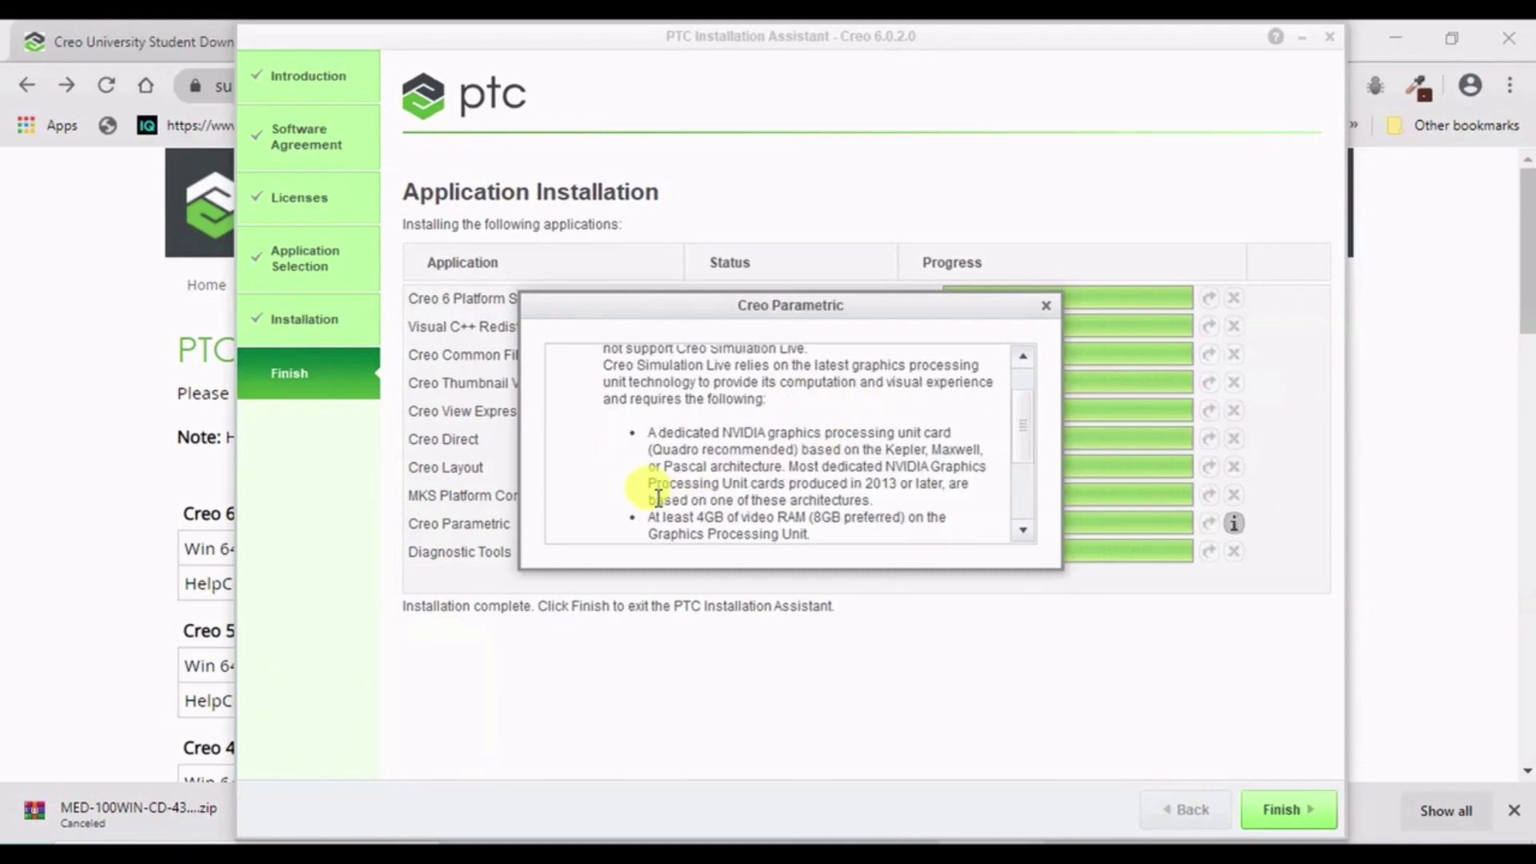
{"action": "scroll", "coordinate": [680, 424], "scroll_direction": "down", "scroll_amount": 1}
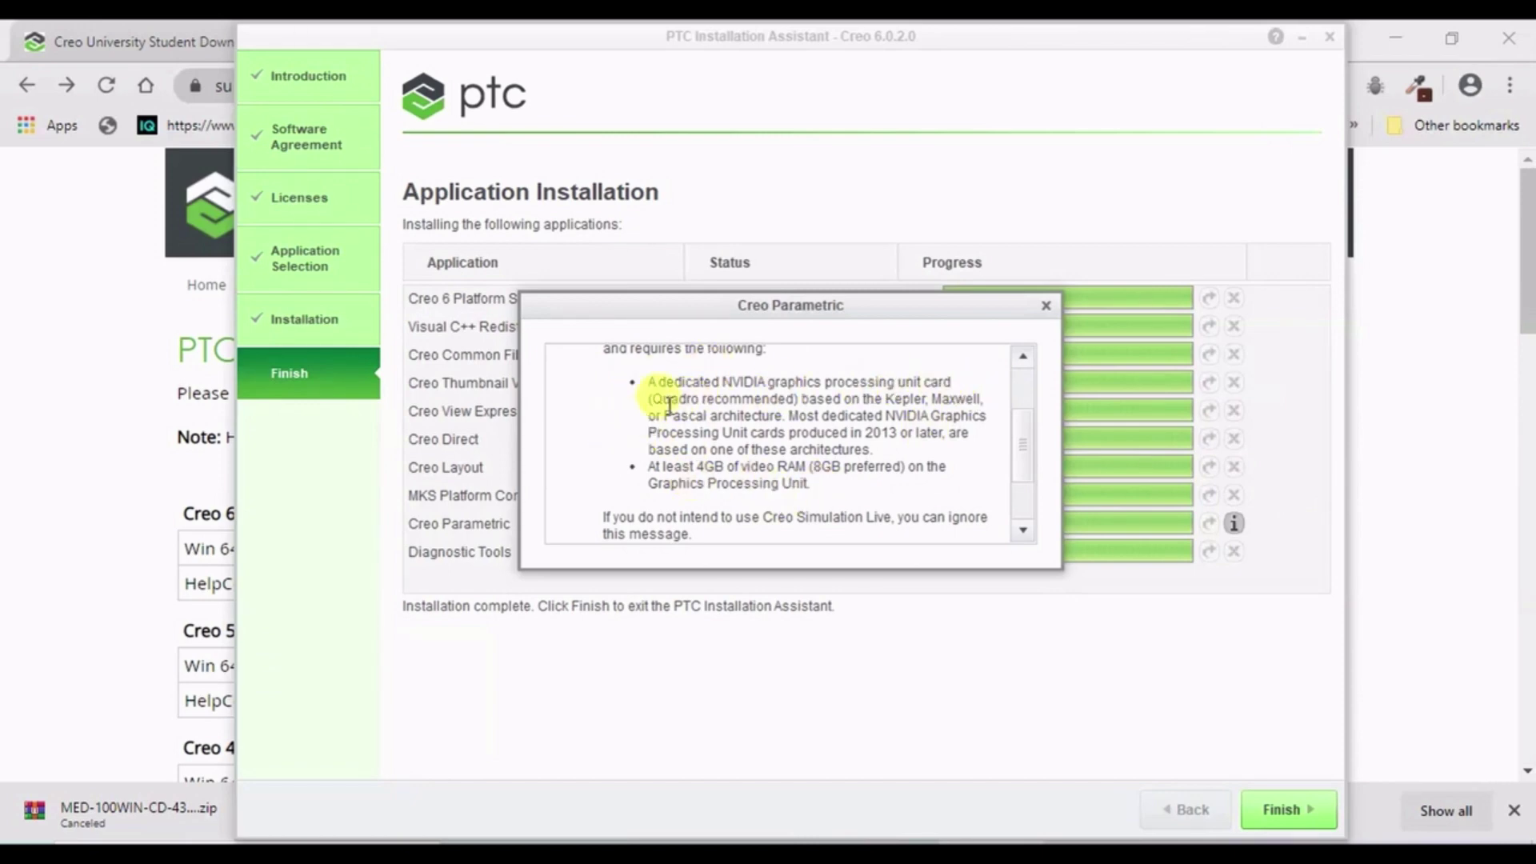
{"action": "scroll", "coordinate": [644, 452], "scroll_direction": "down", "scroll_amount": 1}
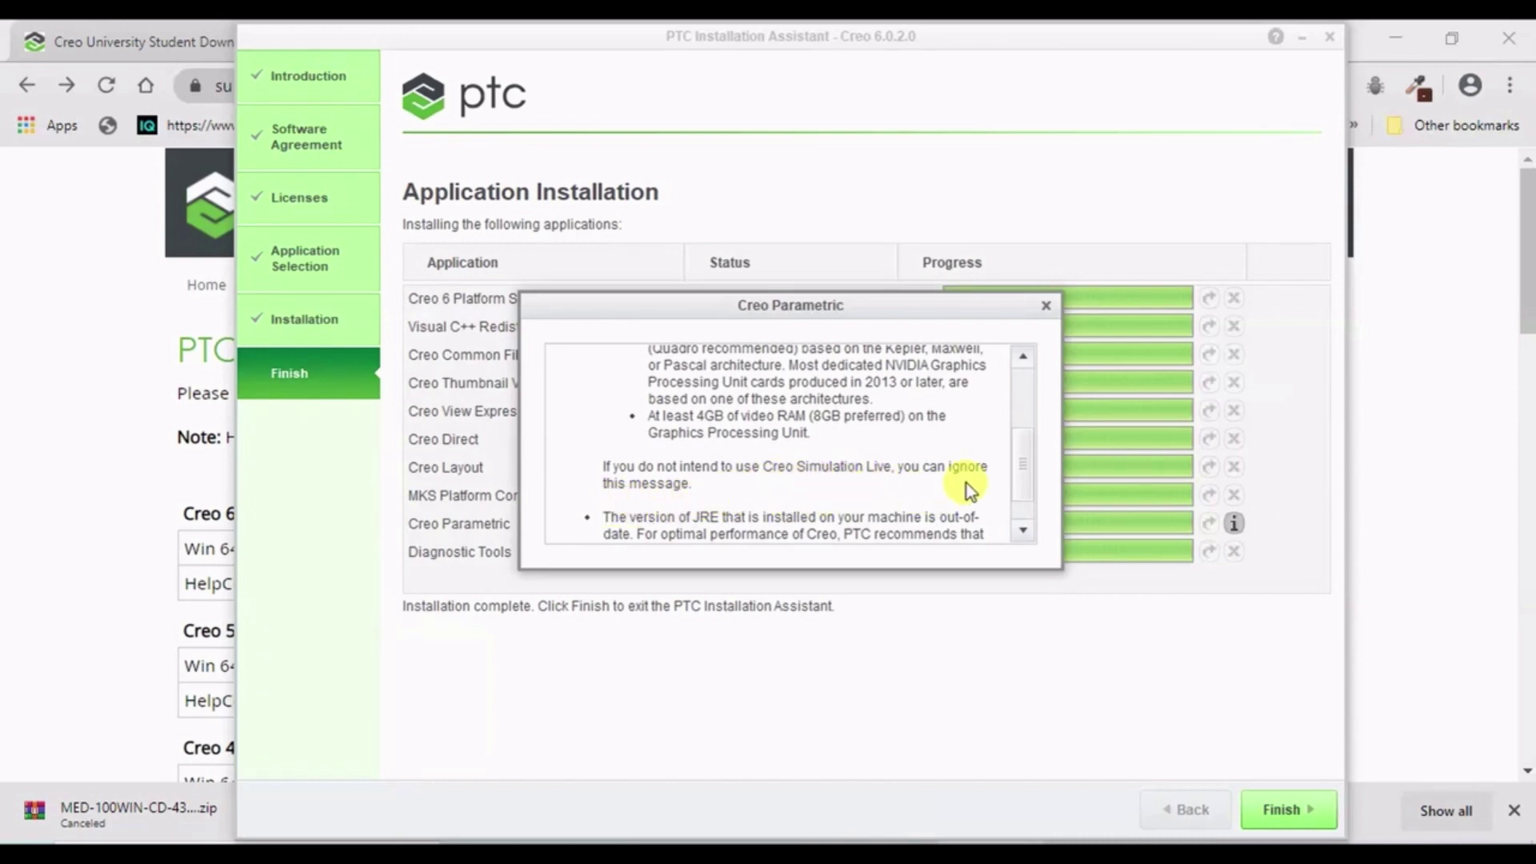
{"action": "left_click", "coordinate": [1047, 308]}
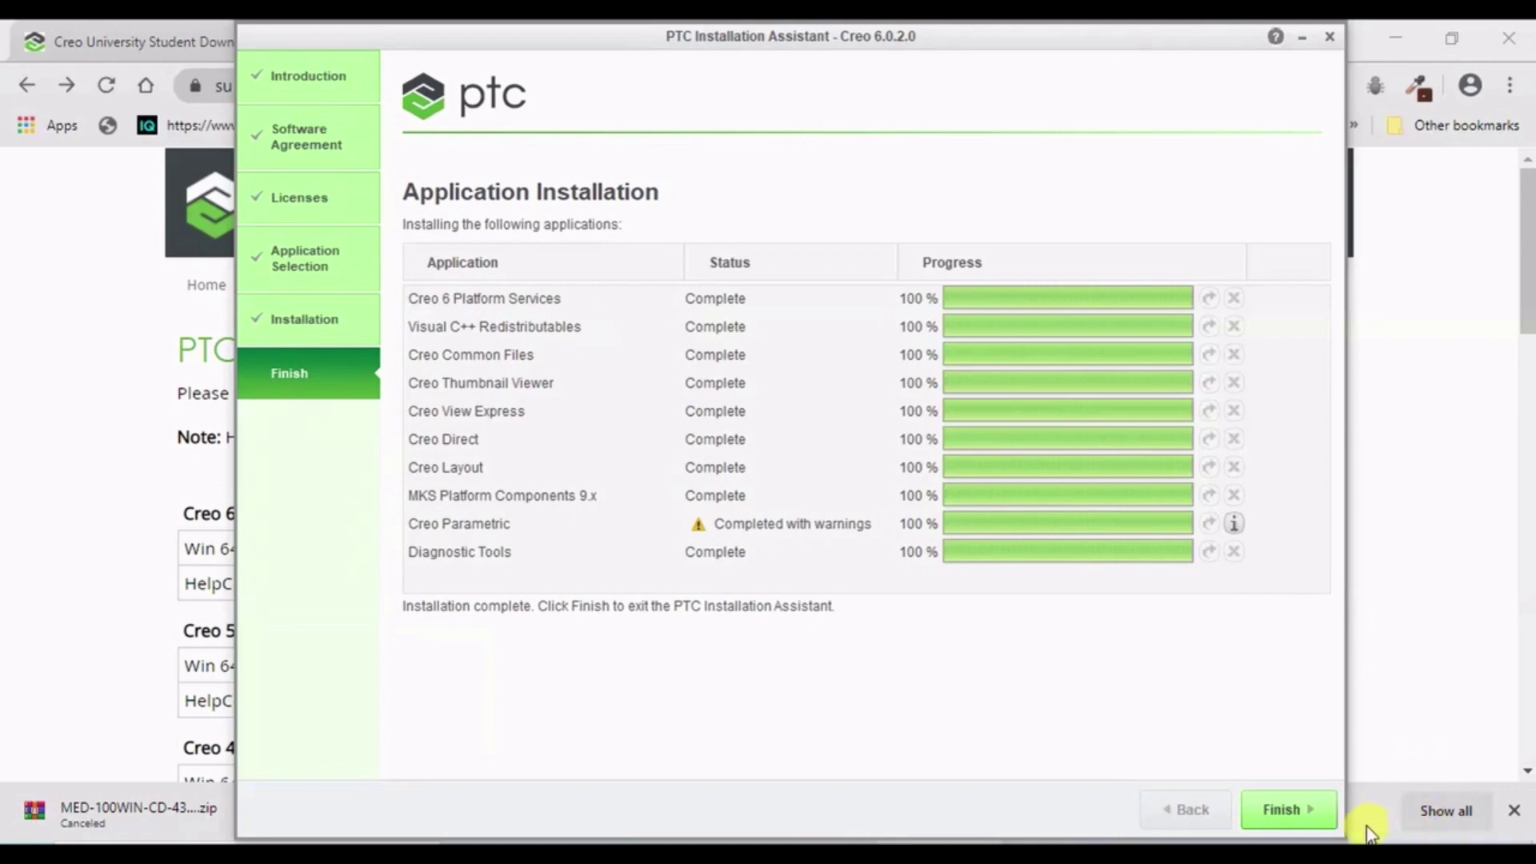
- Finish the installer, refresh the desktop and launch the Creo Parametric 6.0.2.0 shortcut
{"action": "left_click", "coordinate": [1307, 808]}
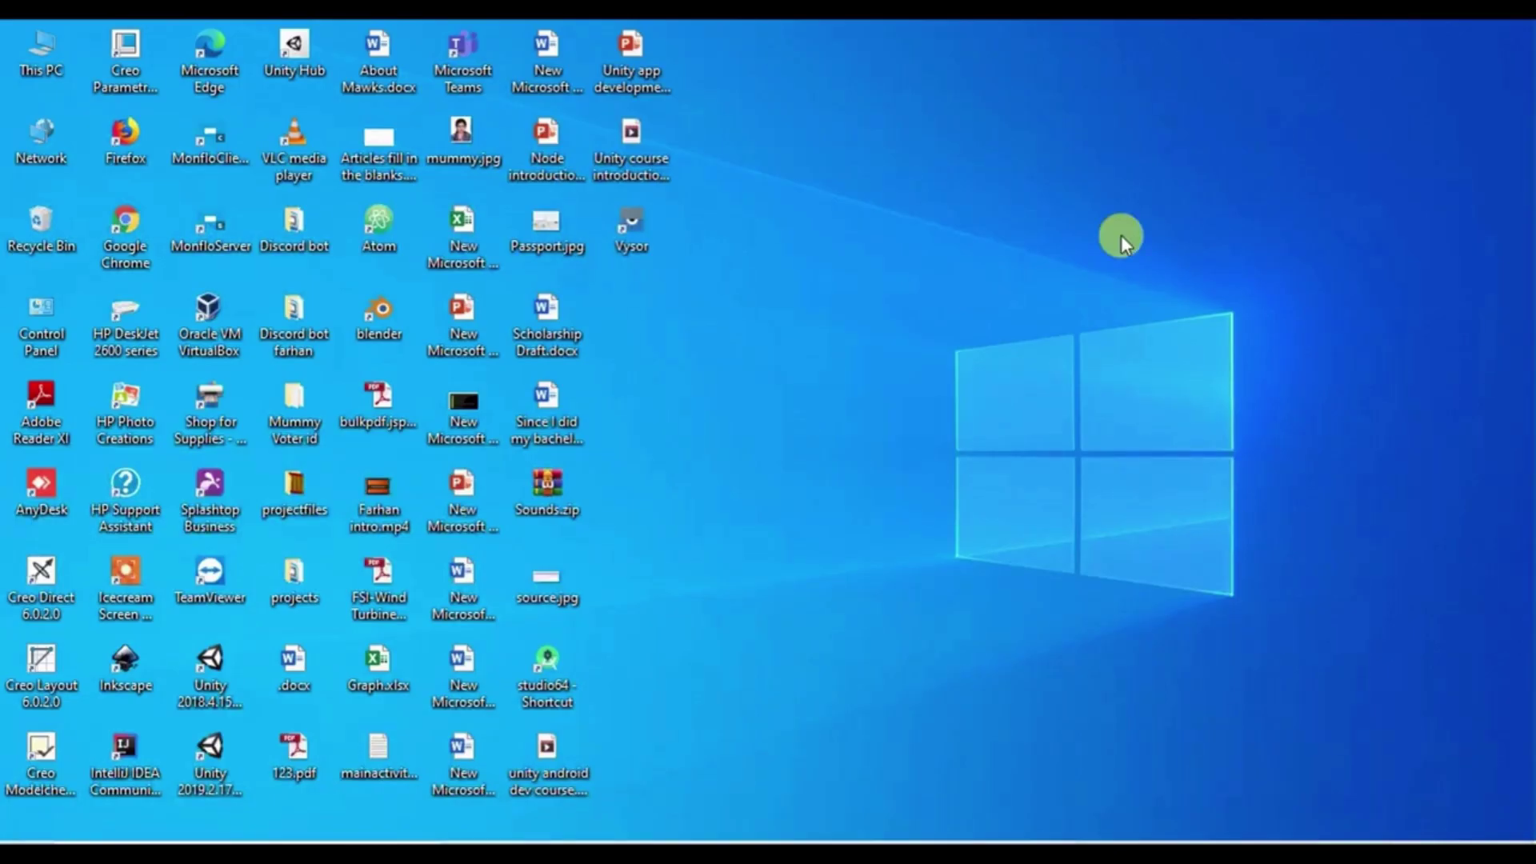
{"action": "right_click", "coordinate": [1132, 197]}
{"action": "left_click", "coordinate": [1031, 263]}
{"action": "left_click", "coordinate": [47, 780]}
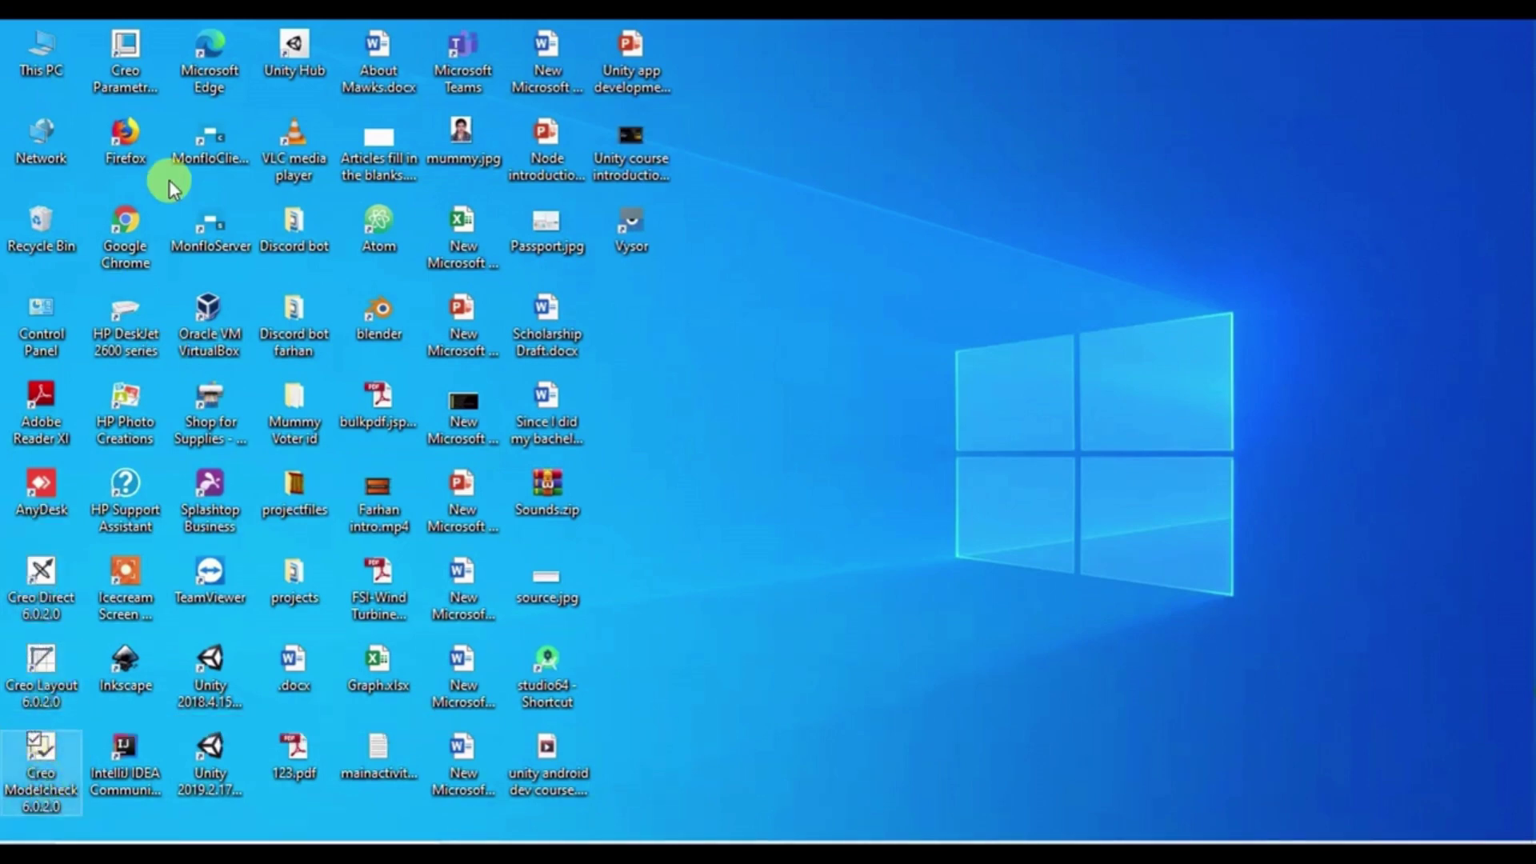
{"action": "left_click", "coordinate": [113, 67]}
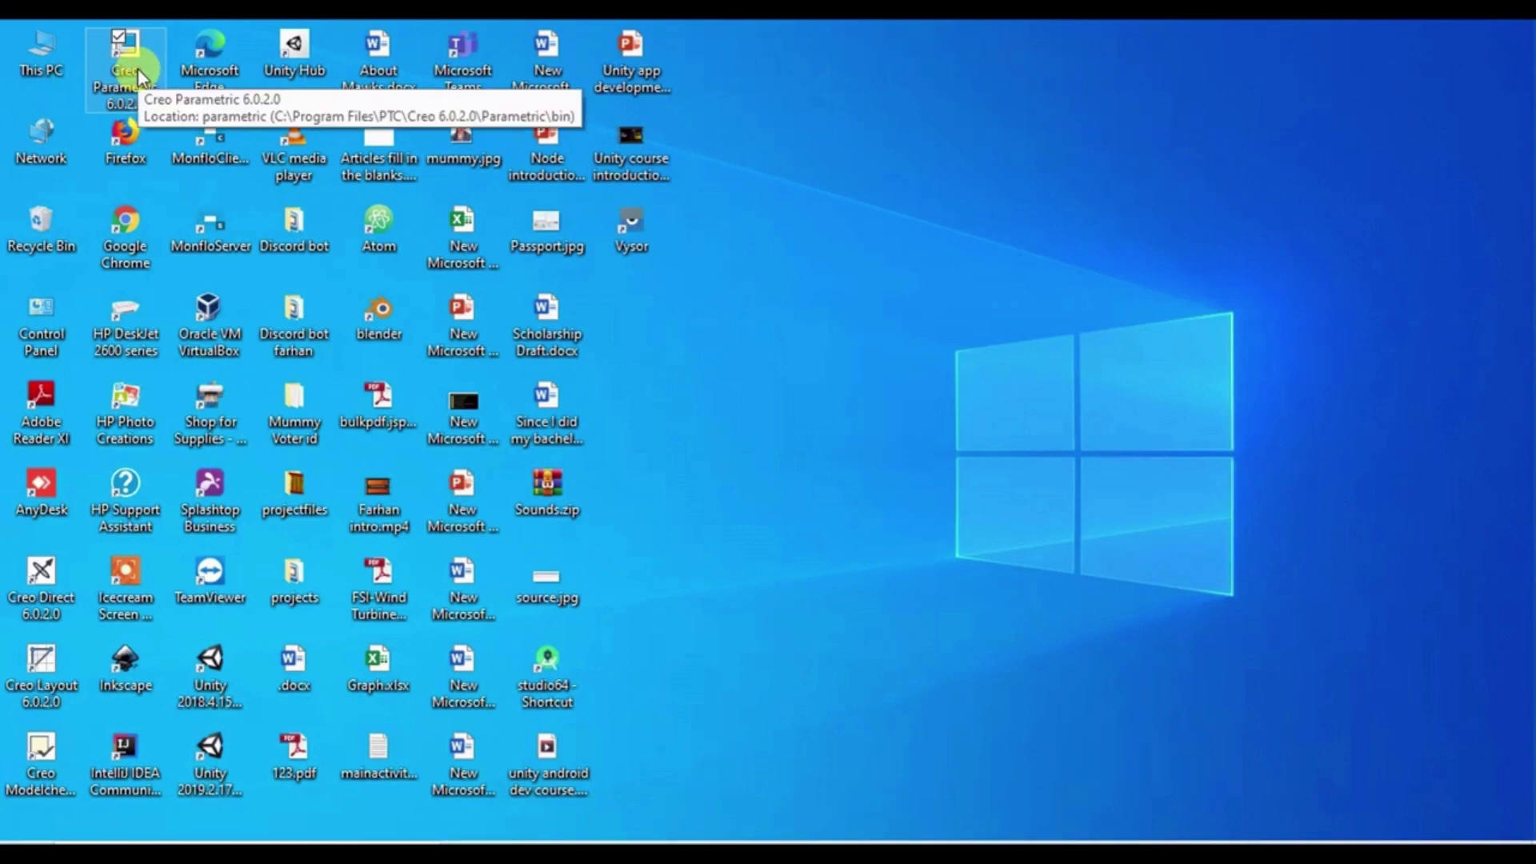
{"action": "right_click", "coordinate": [1207, 313]}
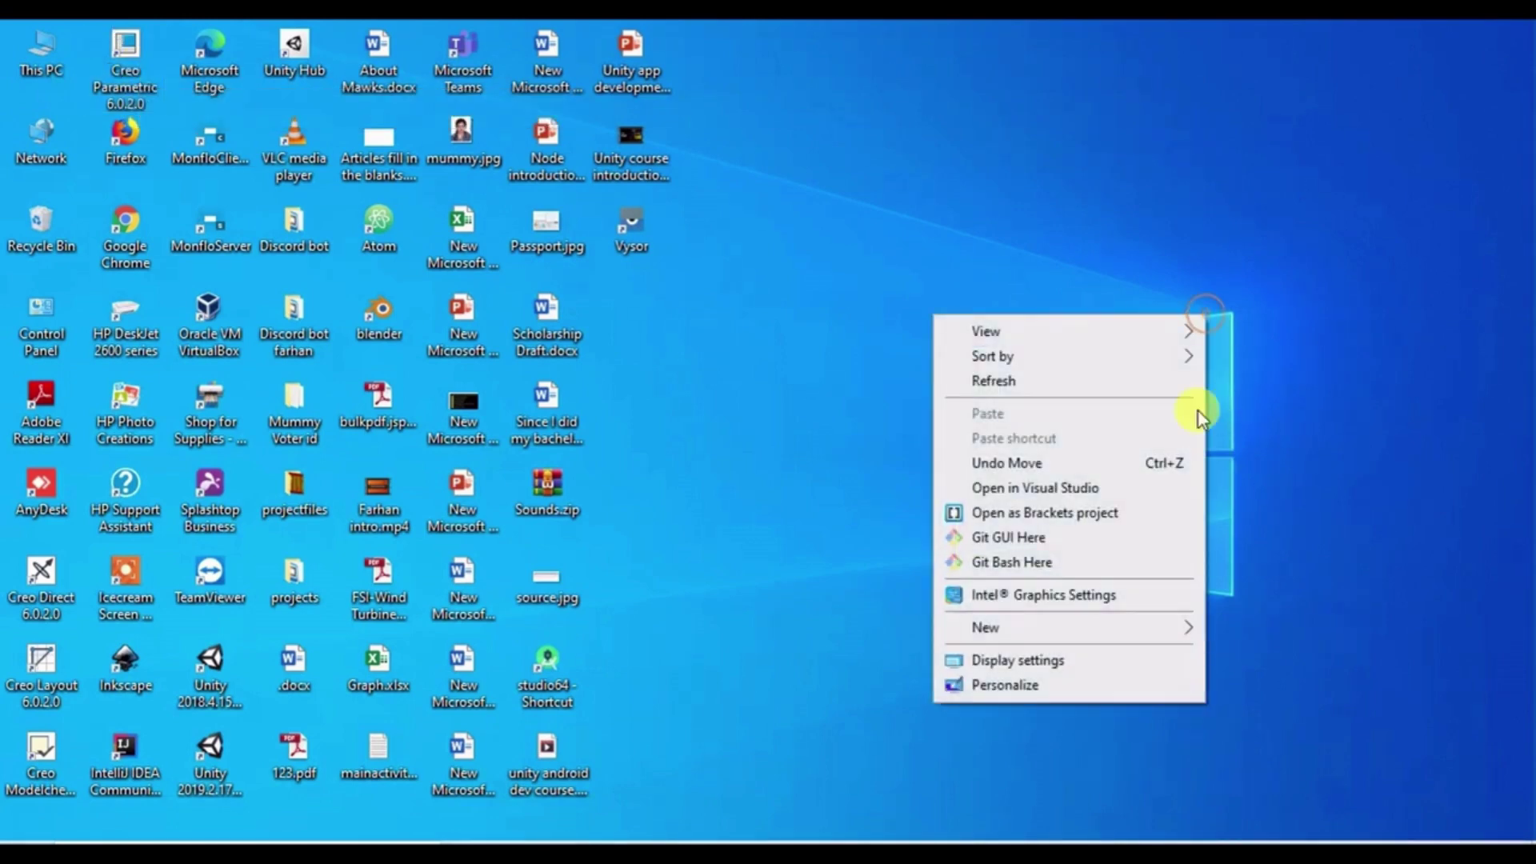
{"action": "right_click", "coordinate": [1096, 307]}
{"action": "left_click", "coordinate": [1064, 375]}
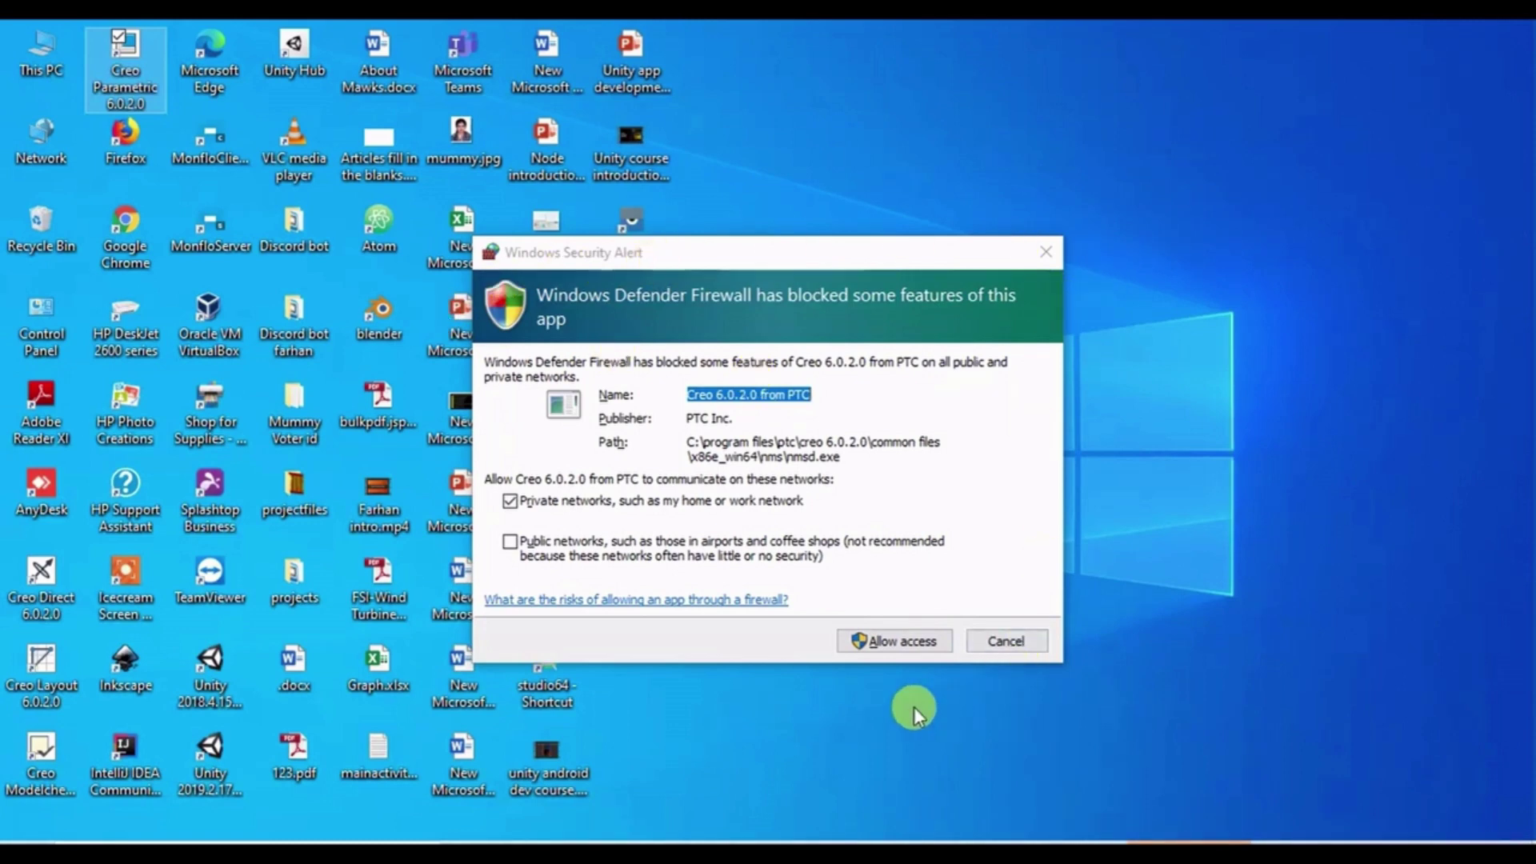
- Allow Creo on private networks, start working, accept cookies and close the Resource Center
{"action": "left_click", "coordinate": [882, 641]}
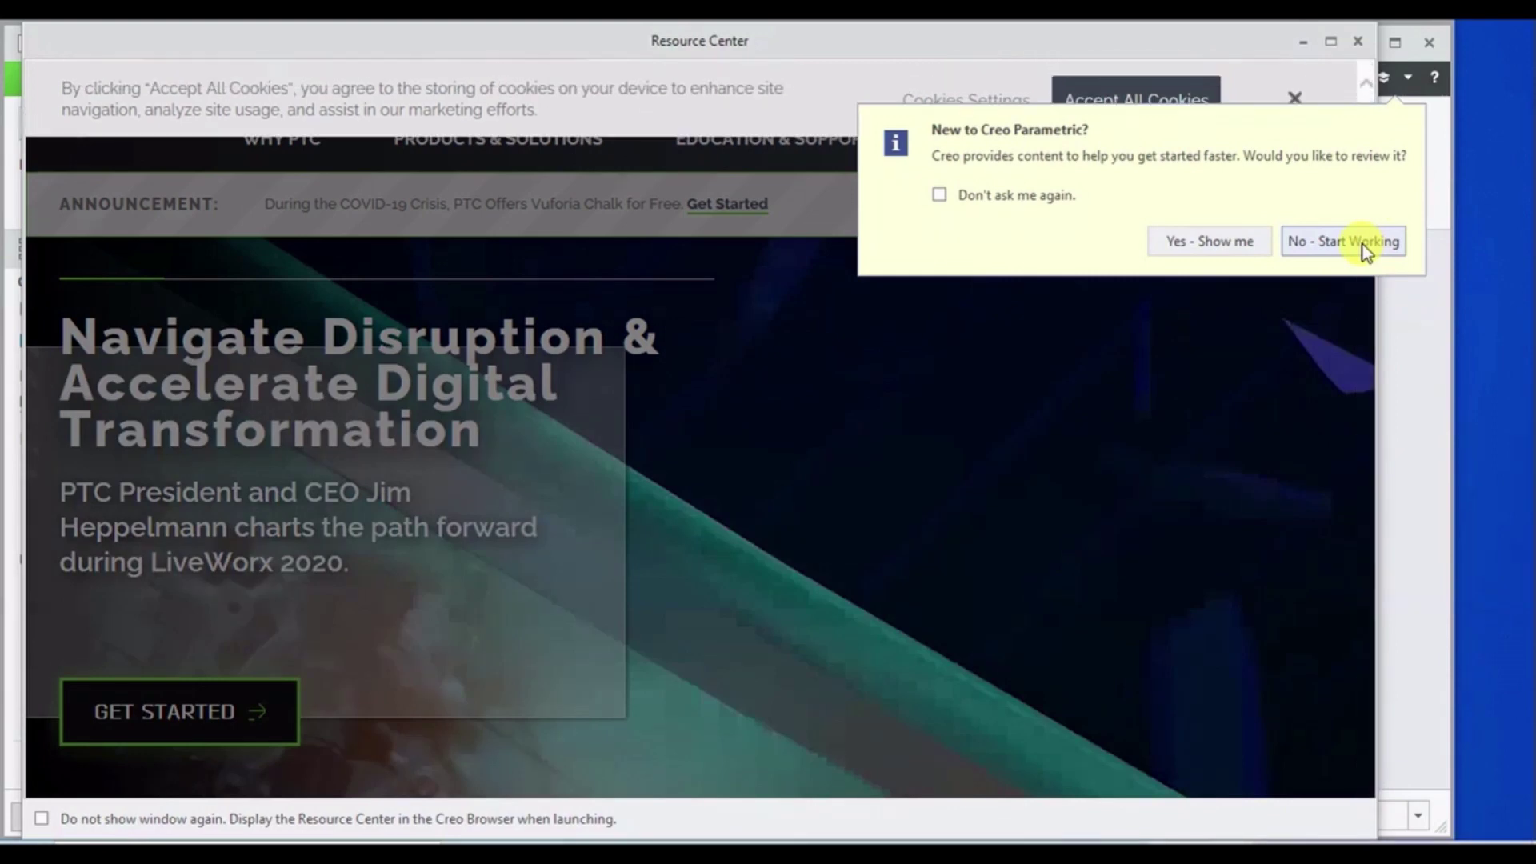
{"action": "left_click", "coordinate": [1361, 243]}
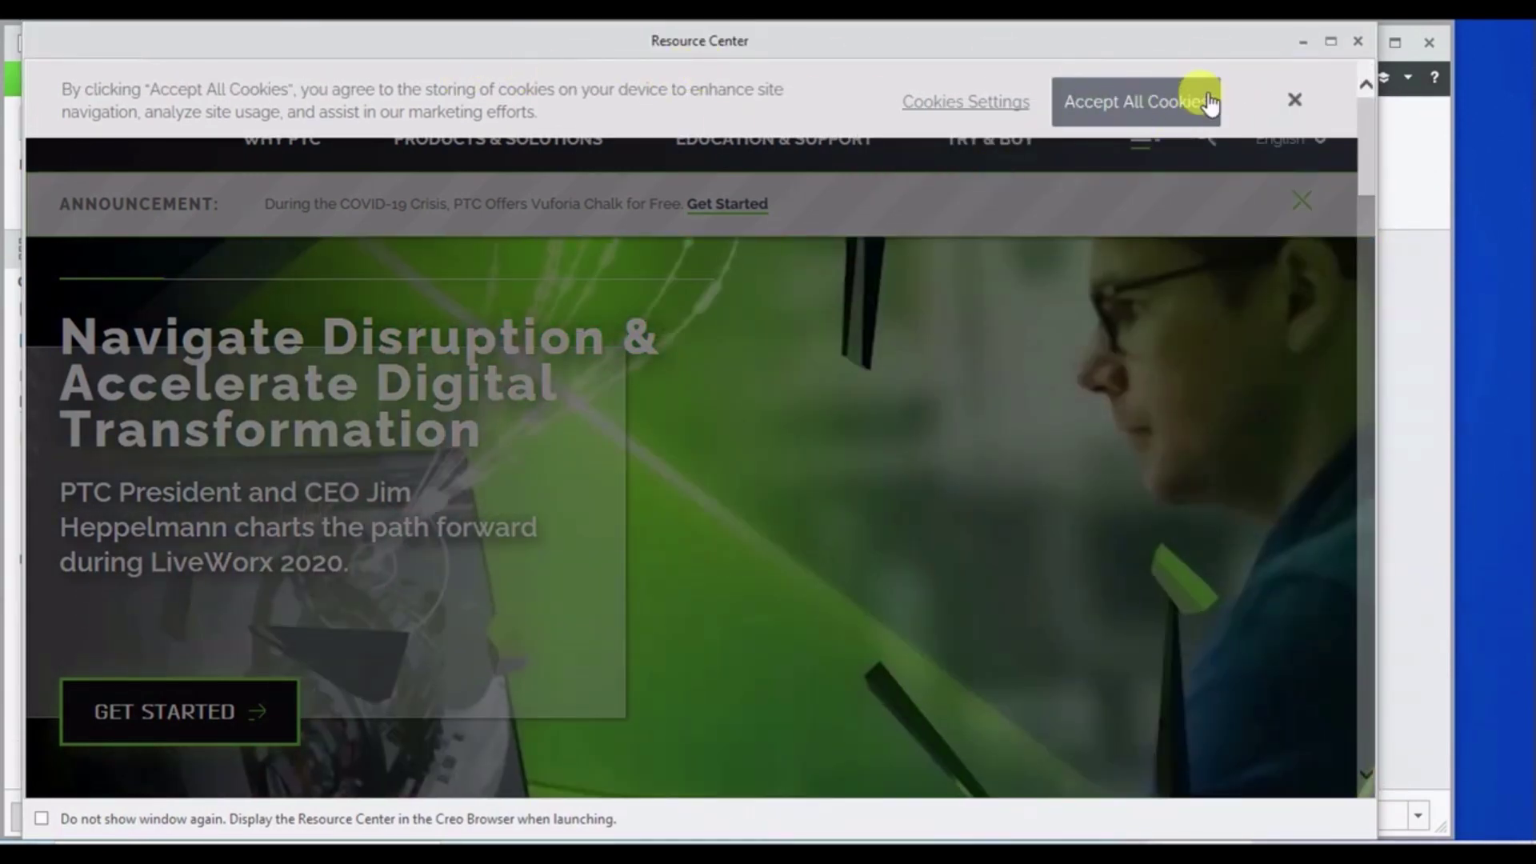
{"action": "left_click", "coordinate": [1204, 102]}
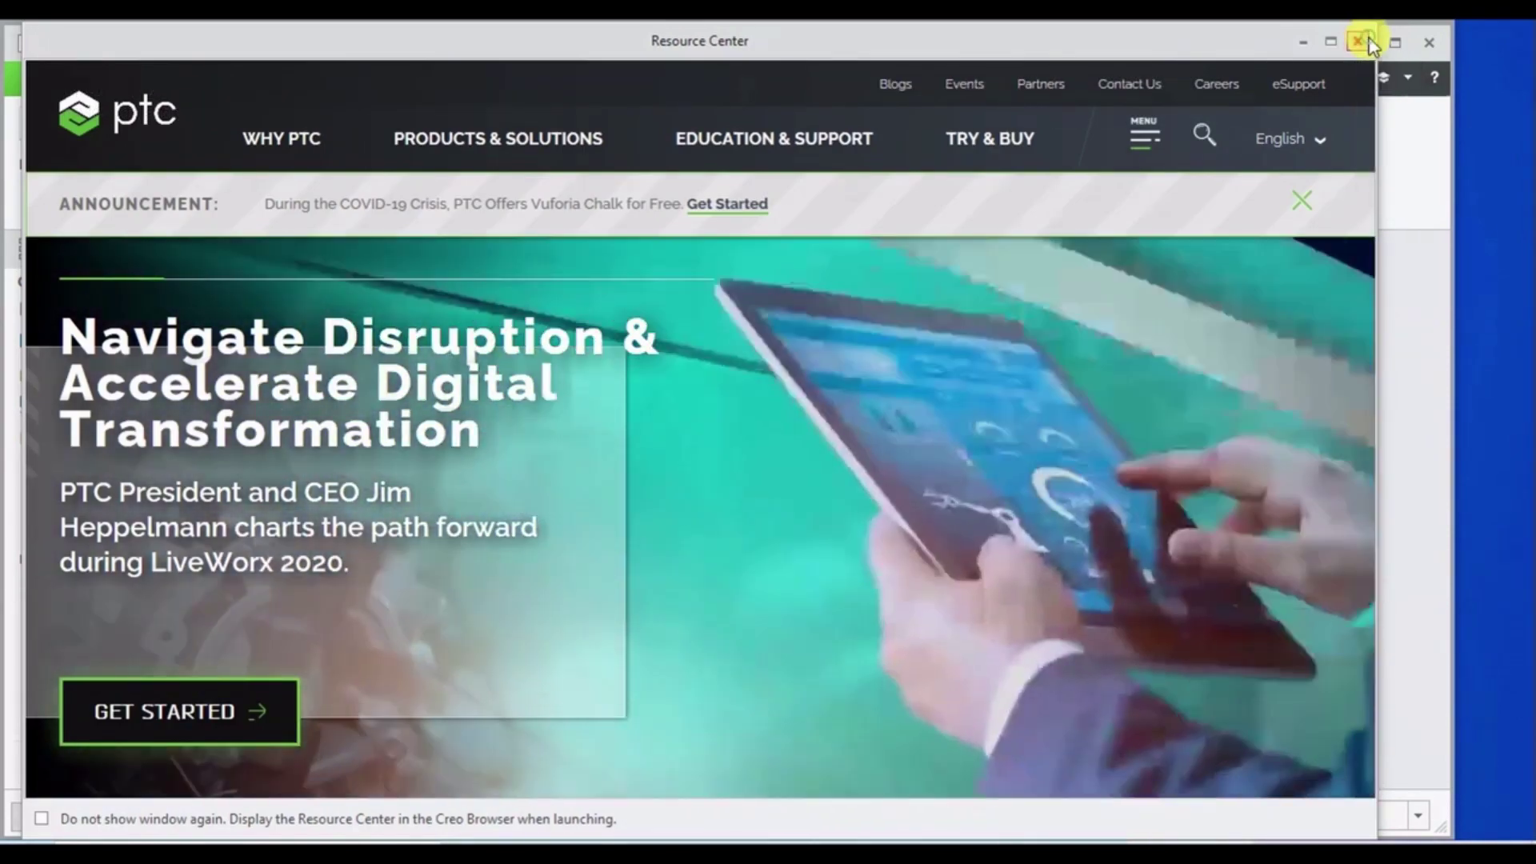
{"action": "left_click", "coordinate": [1363, 41]}
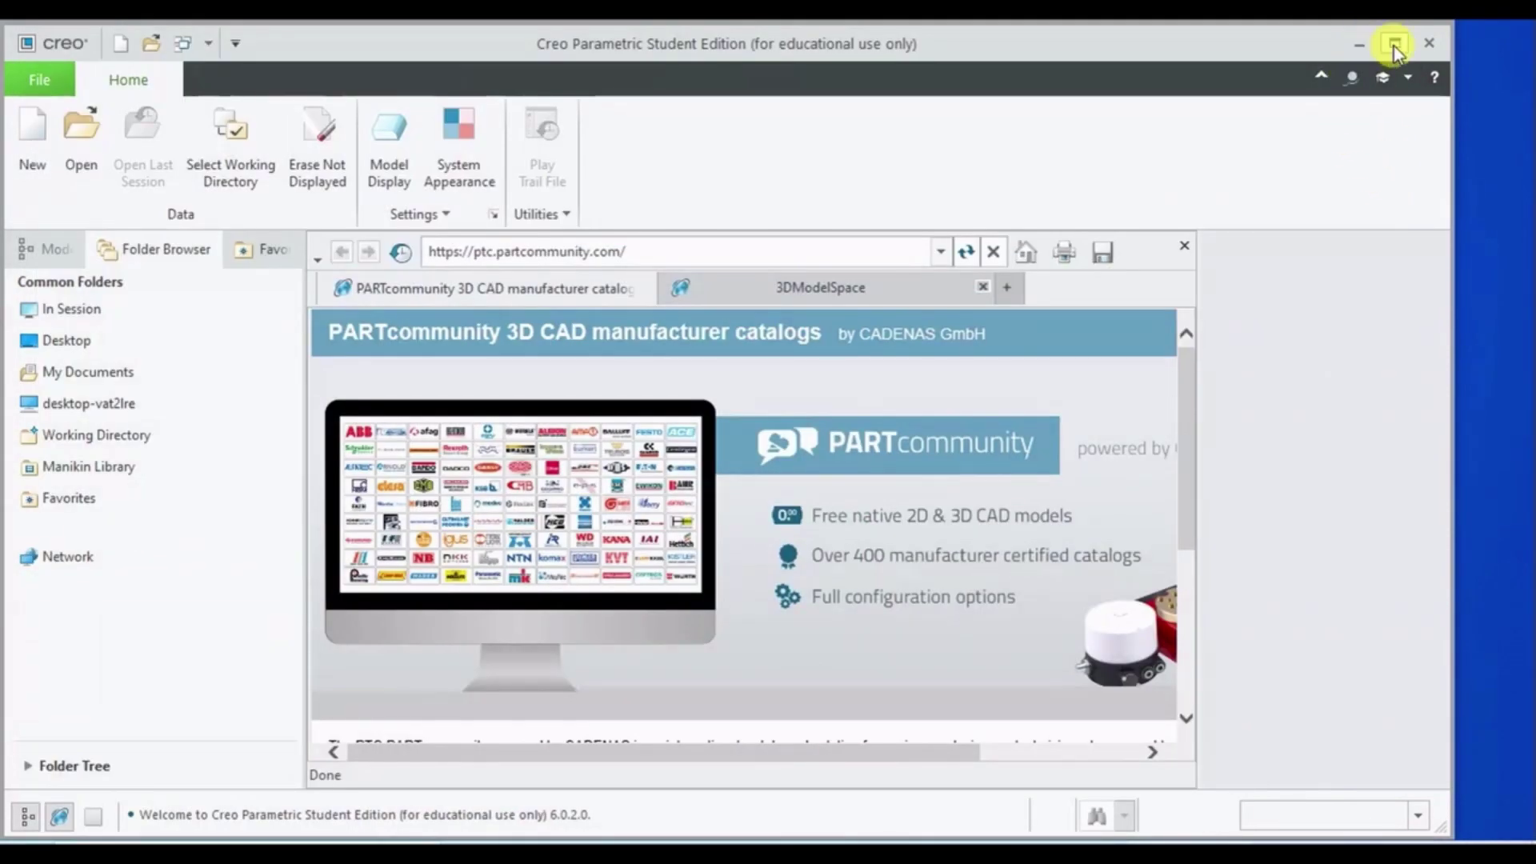
- Maximize Creo, close the PARTcommunity browser panel, and cancel the New dialog
{"action": "left_click", "coordinate": [1395, 44]}
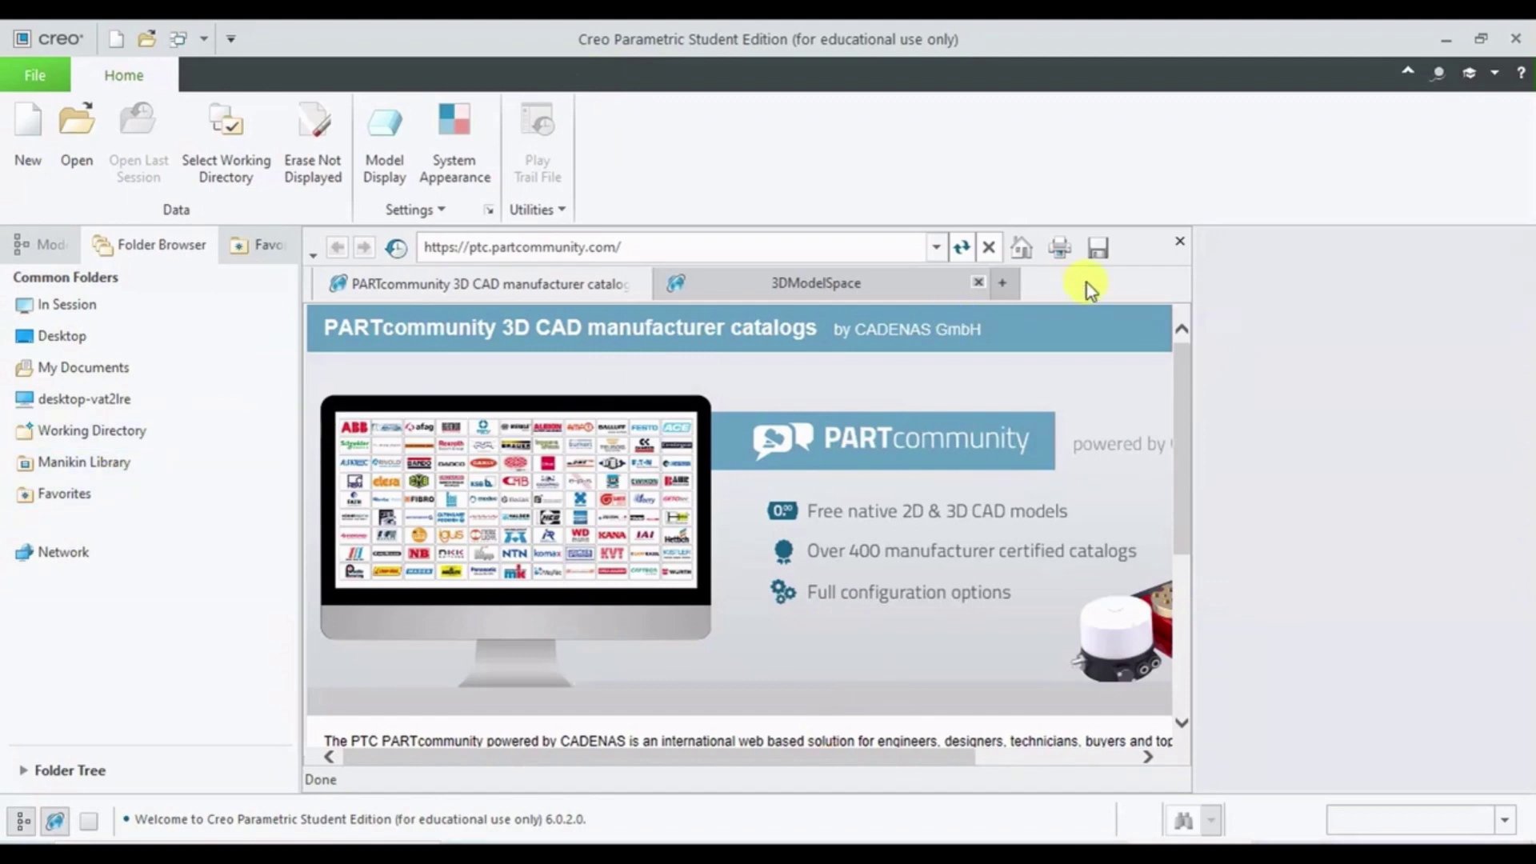
{"action": "left_click", "coordinate": [1179, 242]}
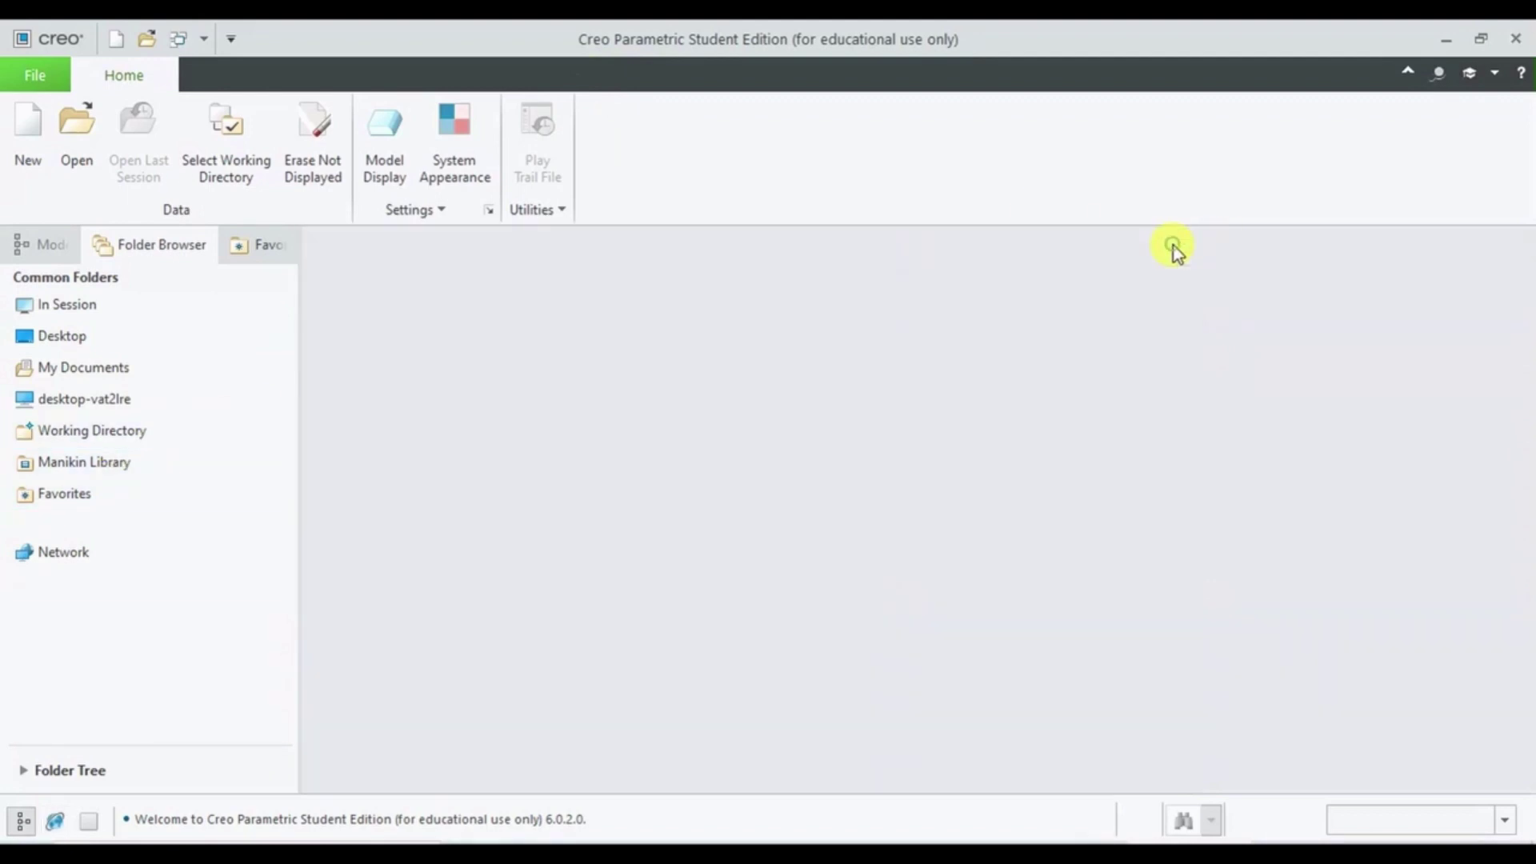
{"action": "left_click", "coordinate": [53, 127]}
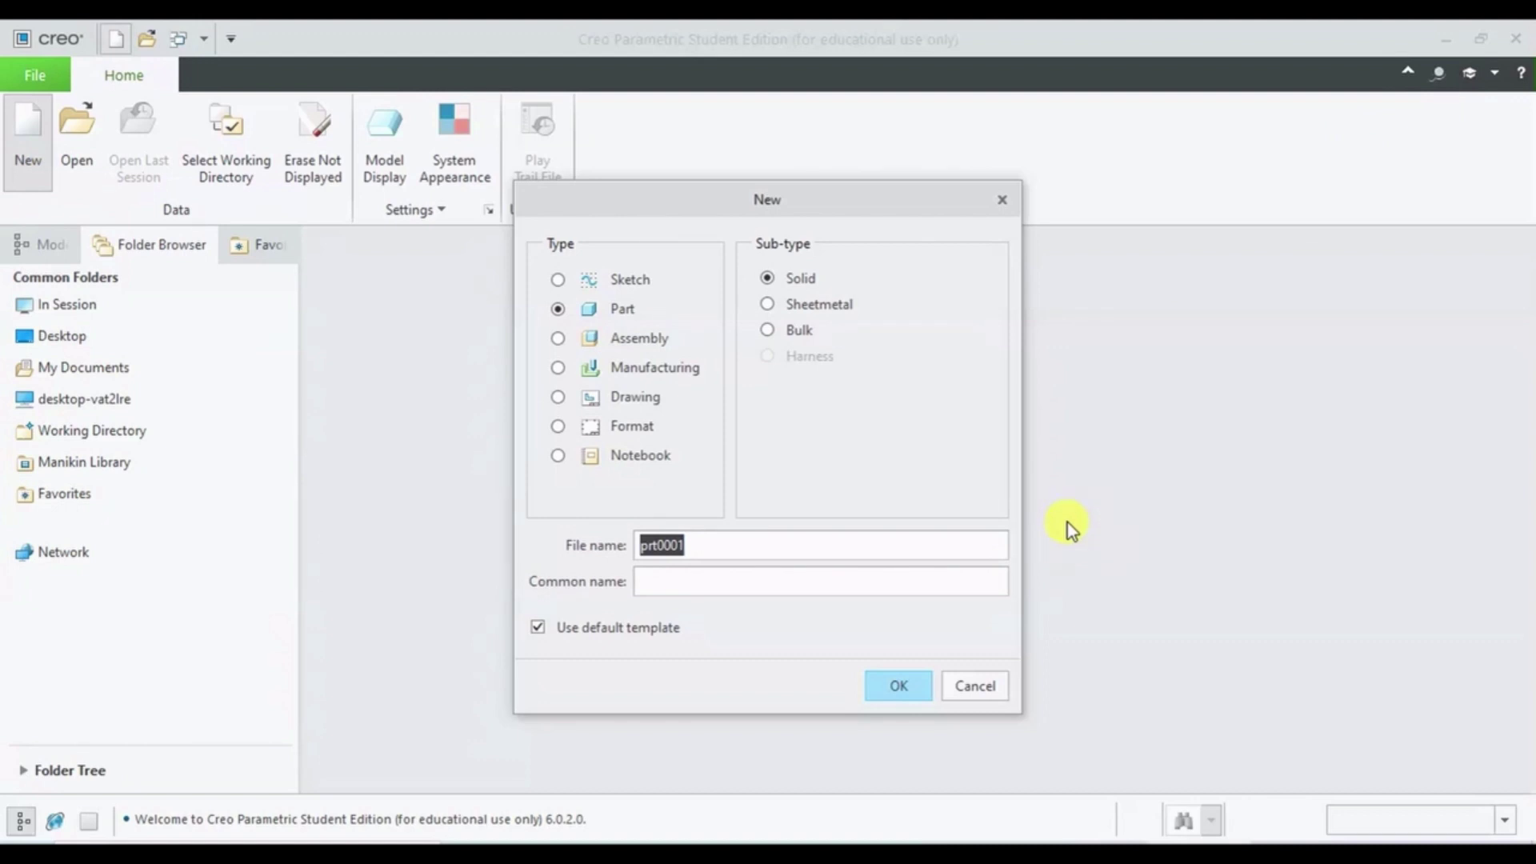
{"action": "left_click", "coordinate": [974, 686]}
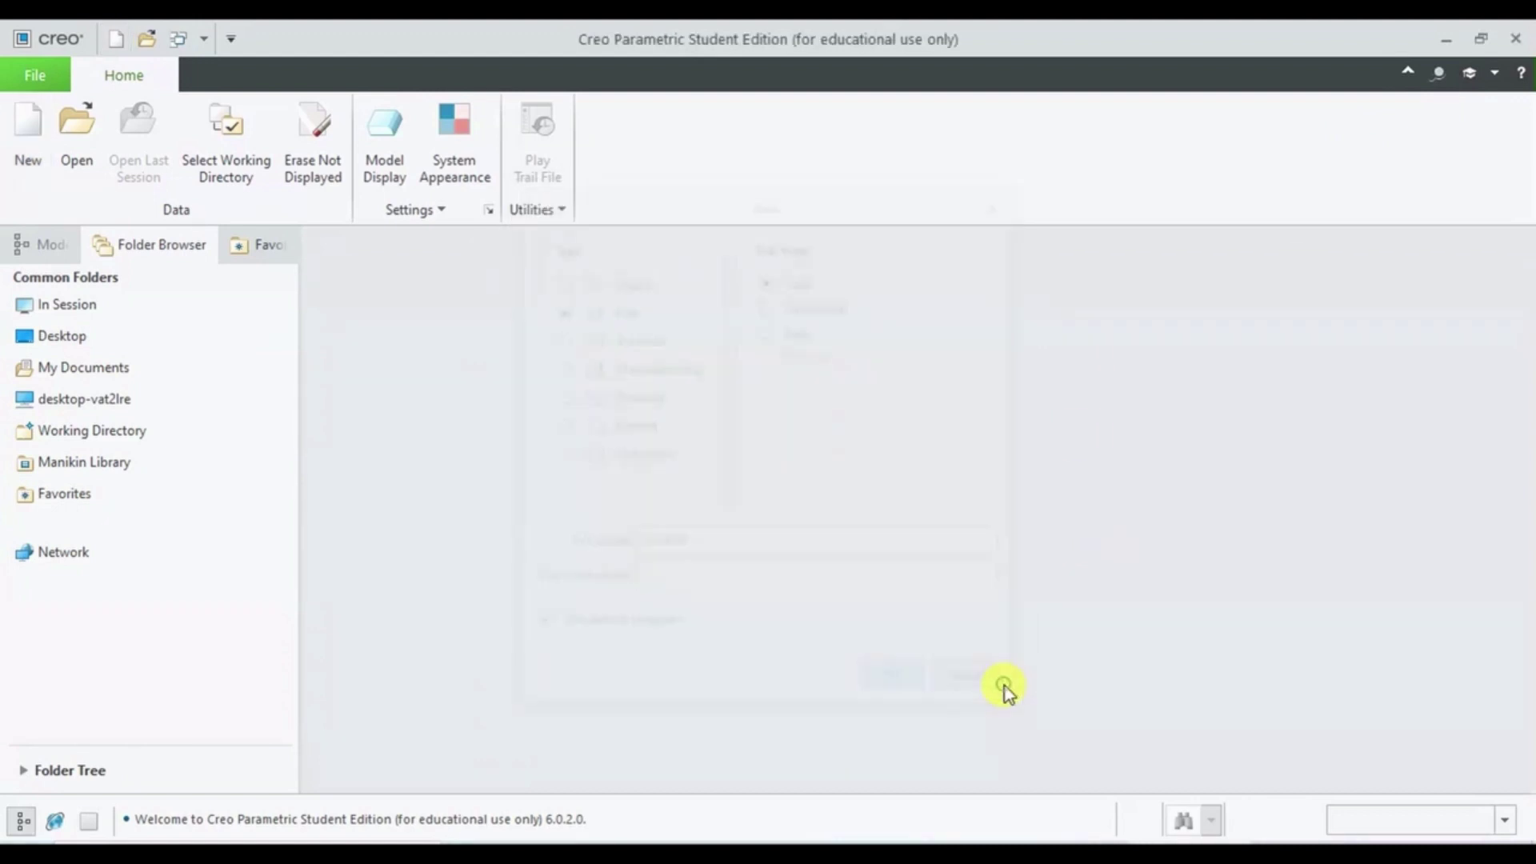